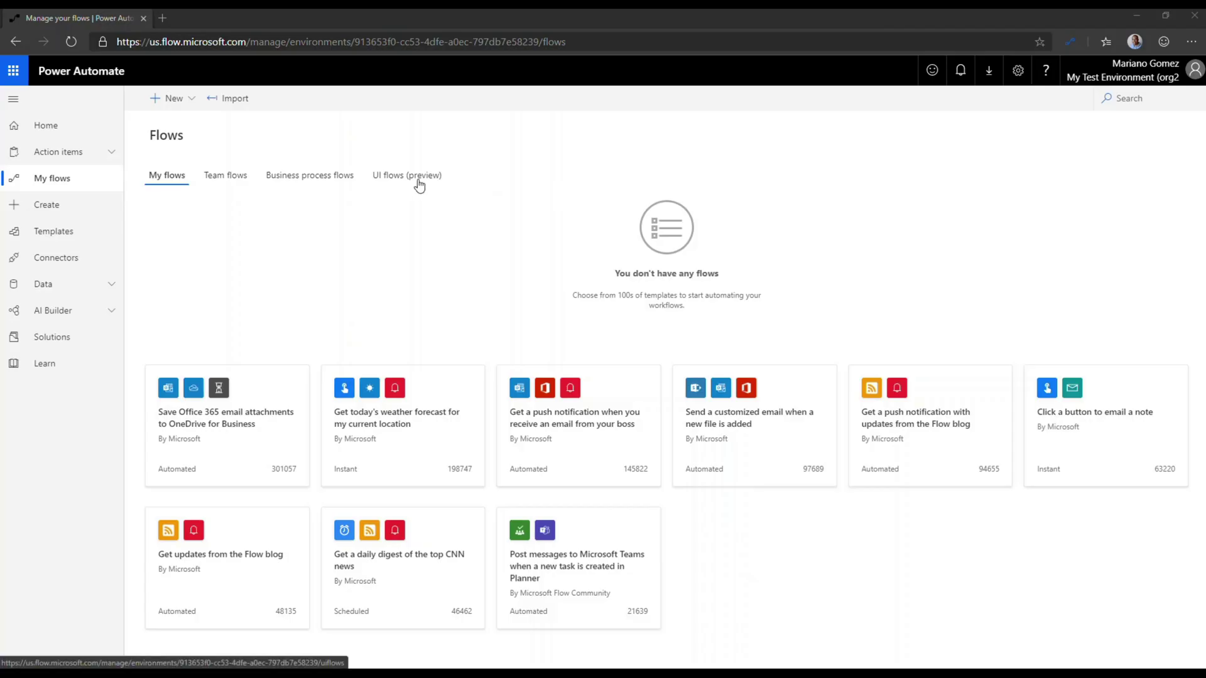
Step: Show the UI flows list in Power Automate, which holds the GP Payables Transaction Entry flow
click(419, 178)
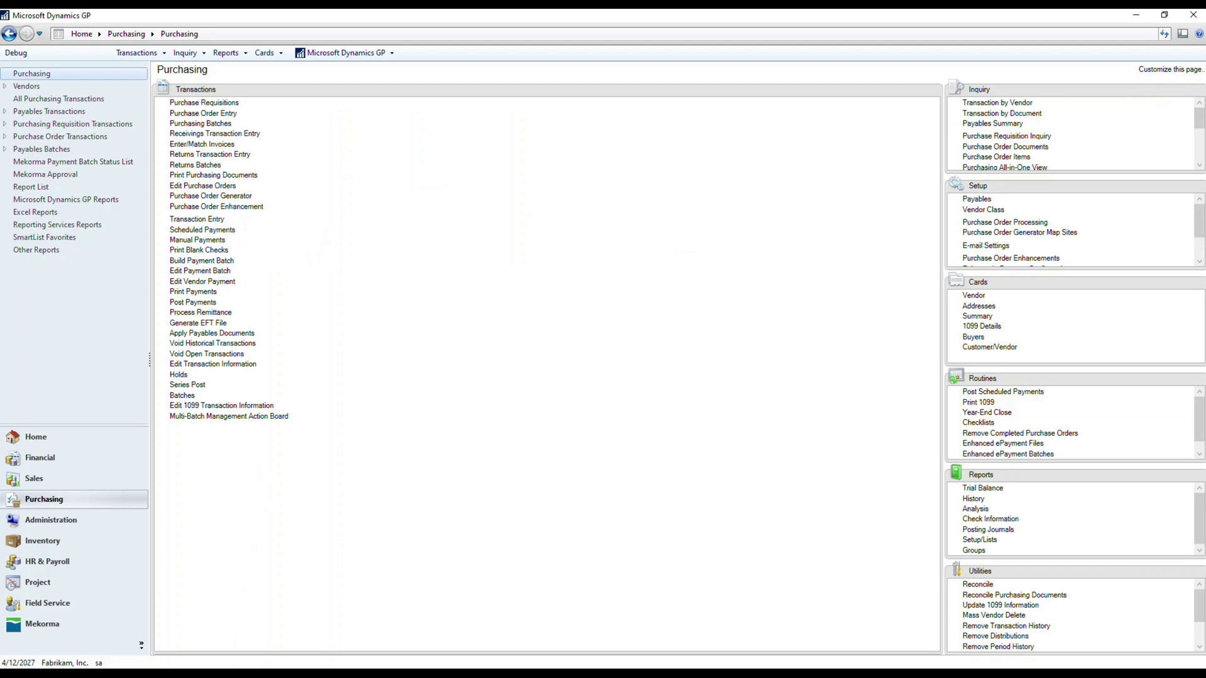
Step: Open GP's empty Payables Transaction Entry window from Purchasing Transactions, then close it
click(213, 221)
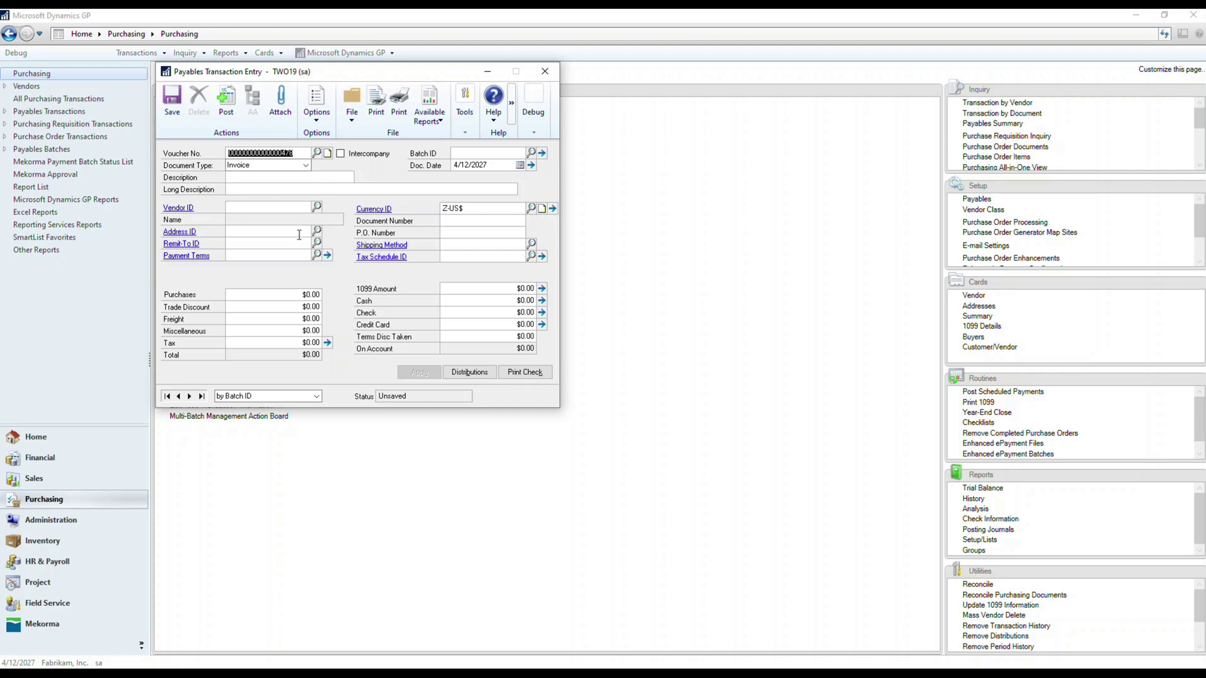
click(544, 72)
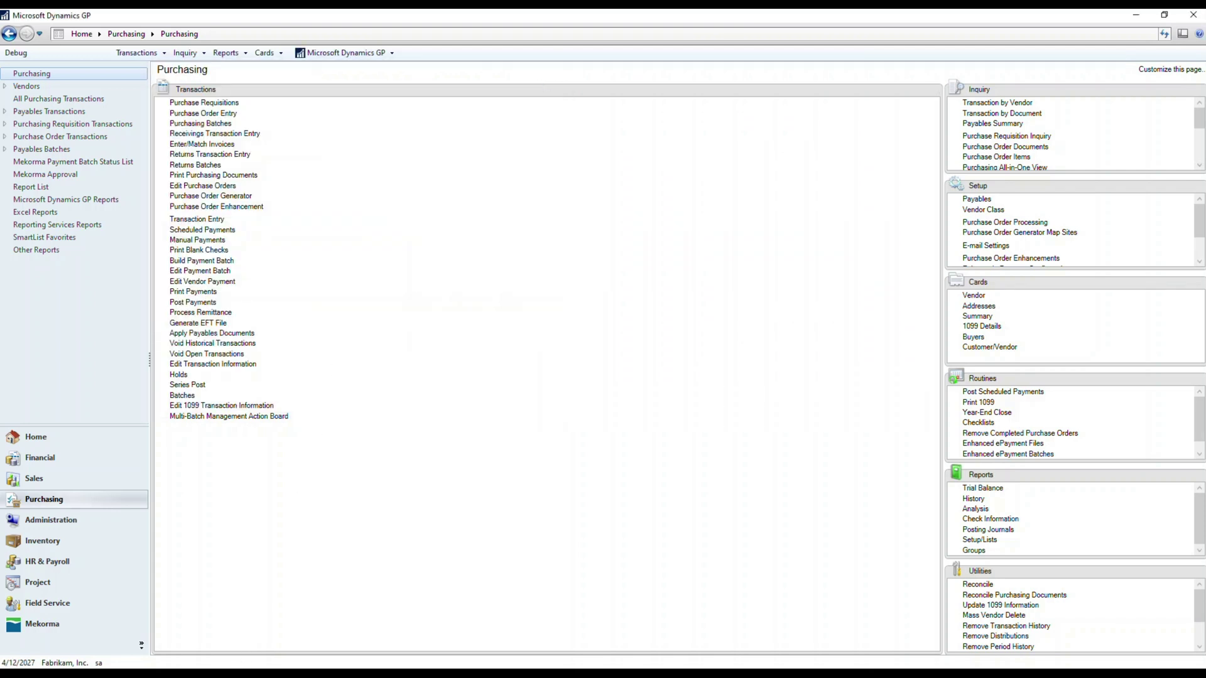
mouse_move(219, 675)
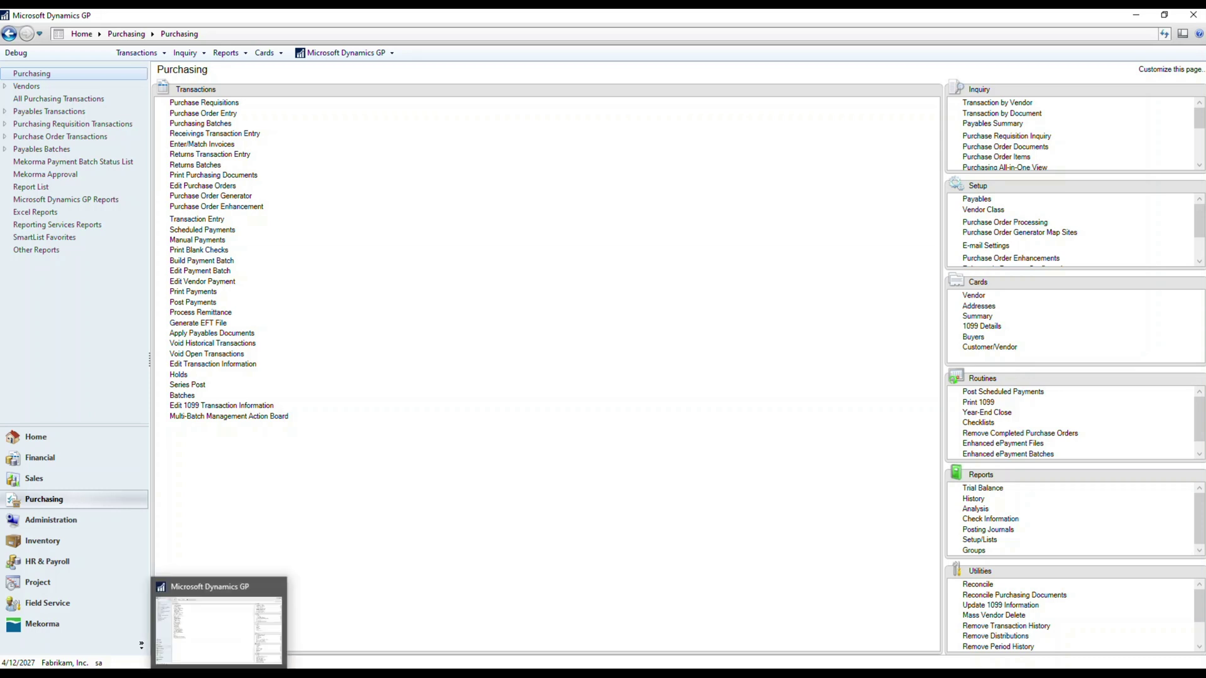
Step: From My flows, create a blank instant flow 'GP PM Transaction Entry' with a manual trigger
click(207, 675)
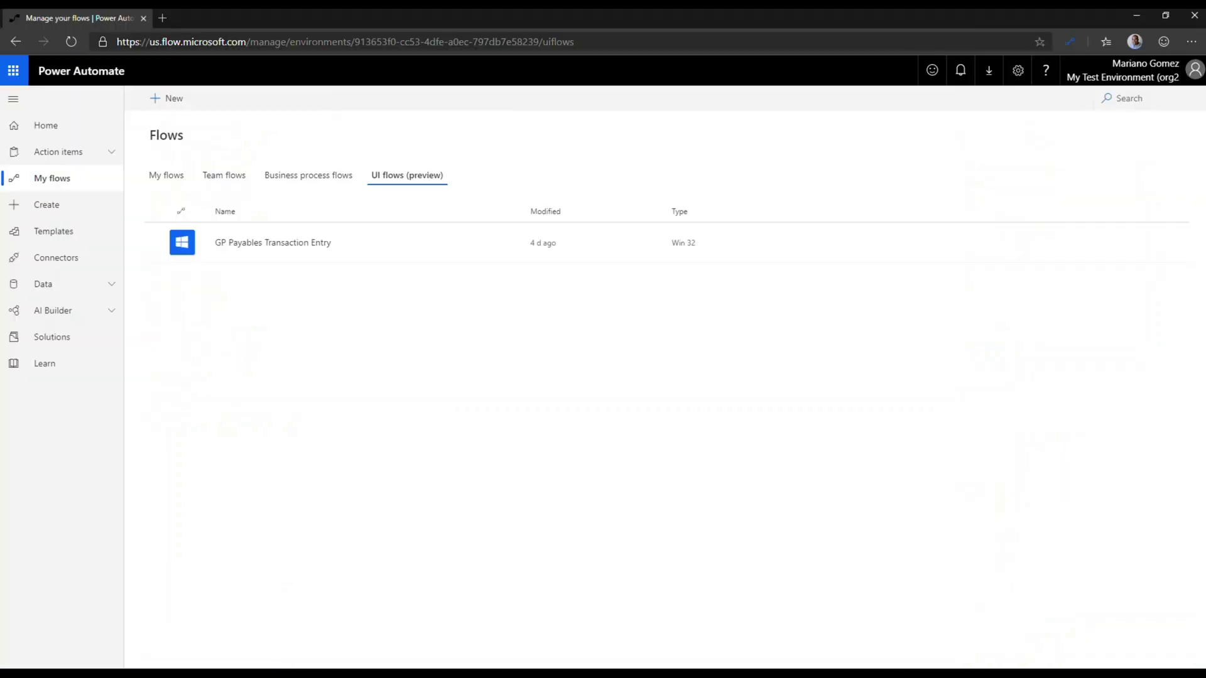
click(166, 181)
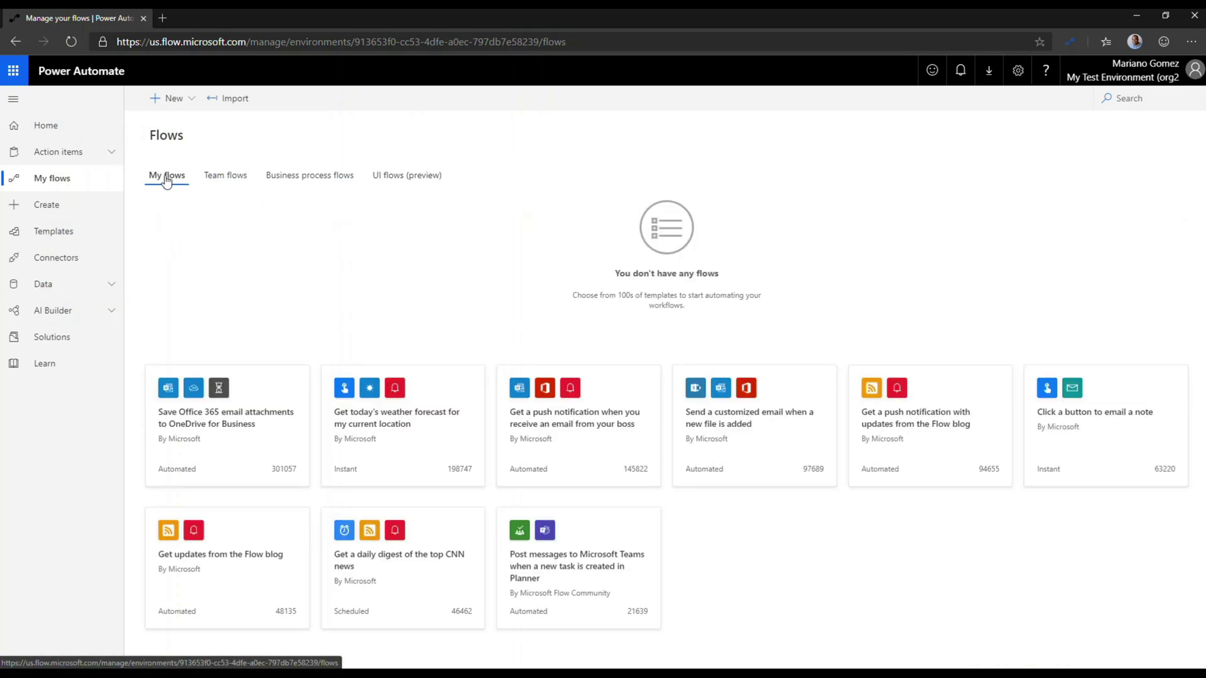
click(169, 100)
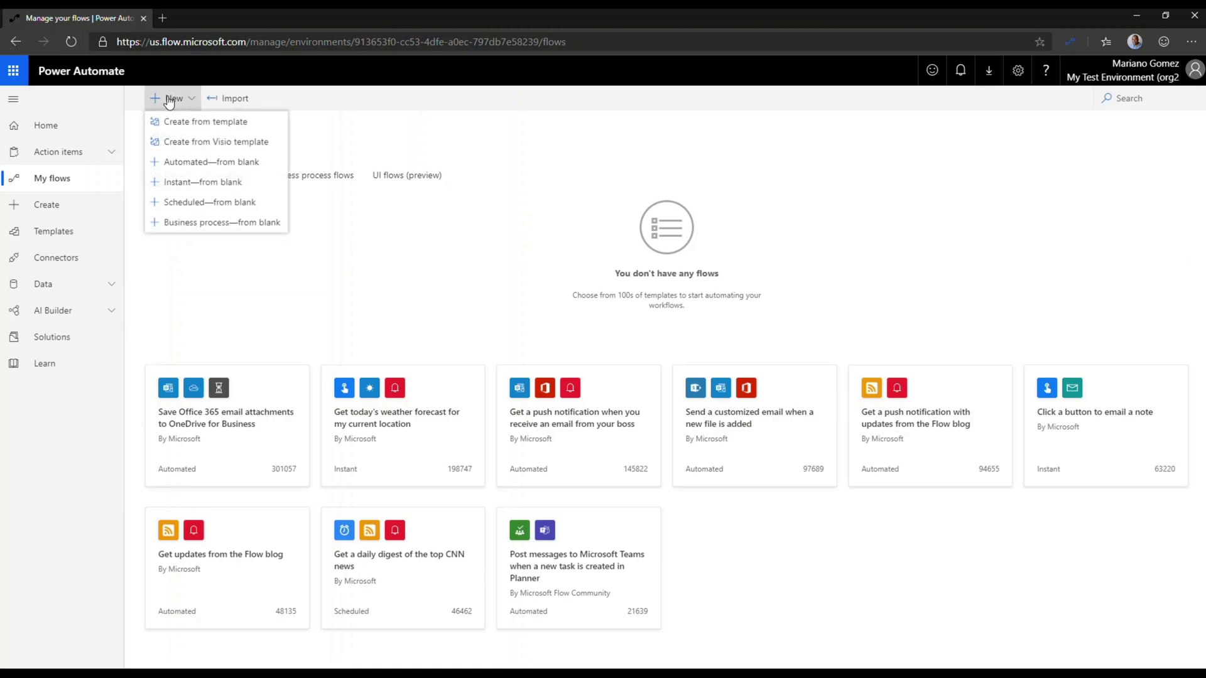
click(187, 183)
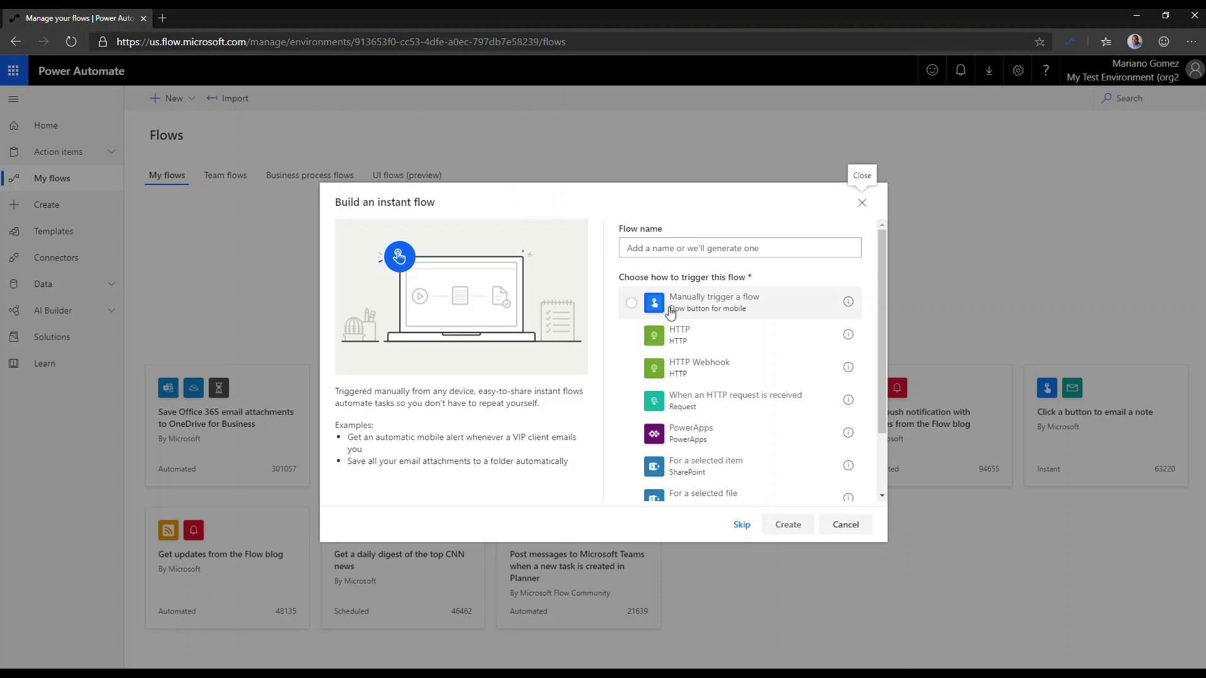
click(656, 250)
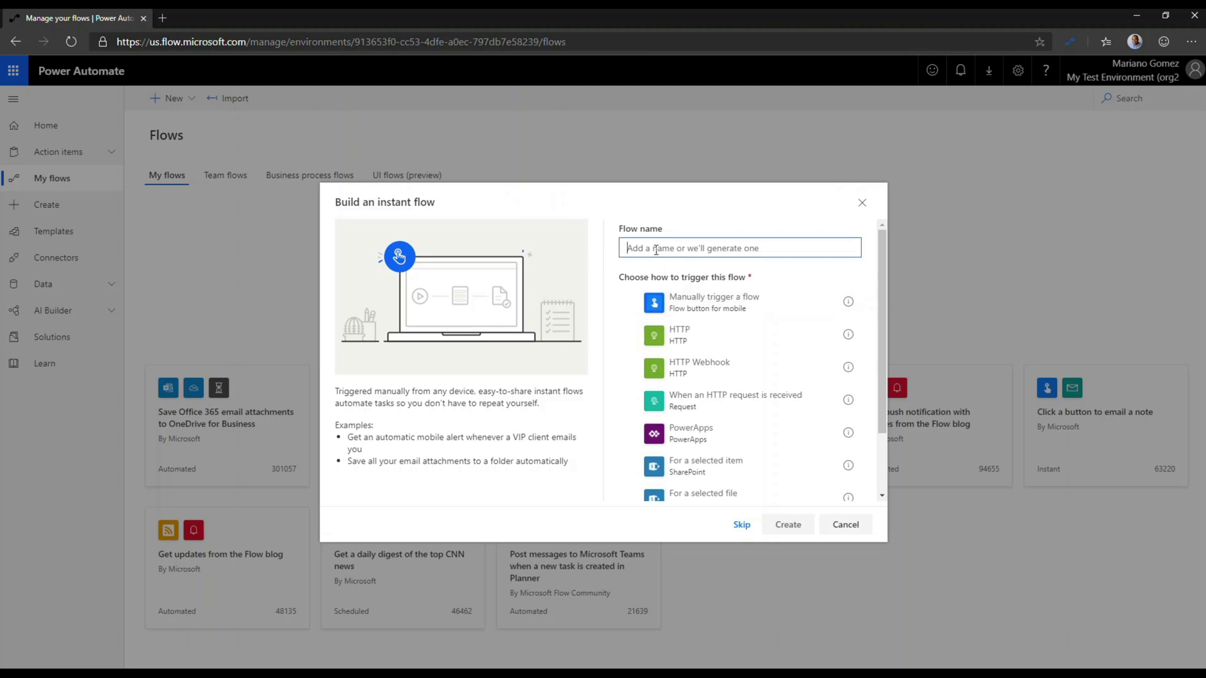
text(GP PM Transaction Entry)
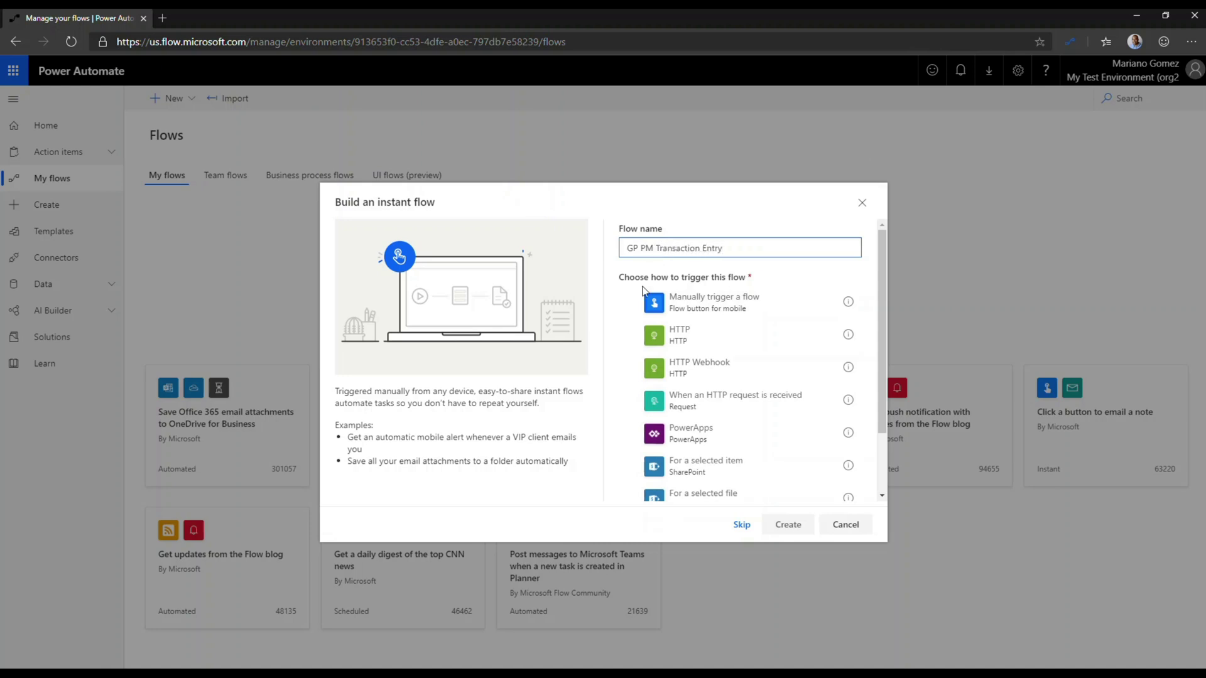
click(631, 305)
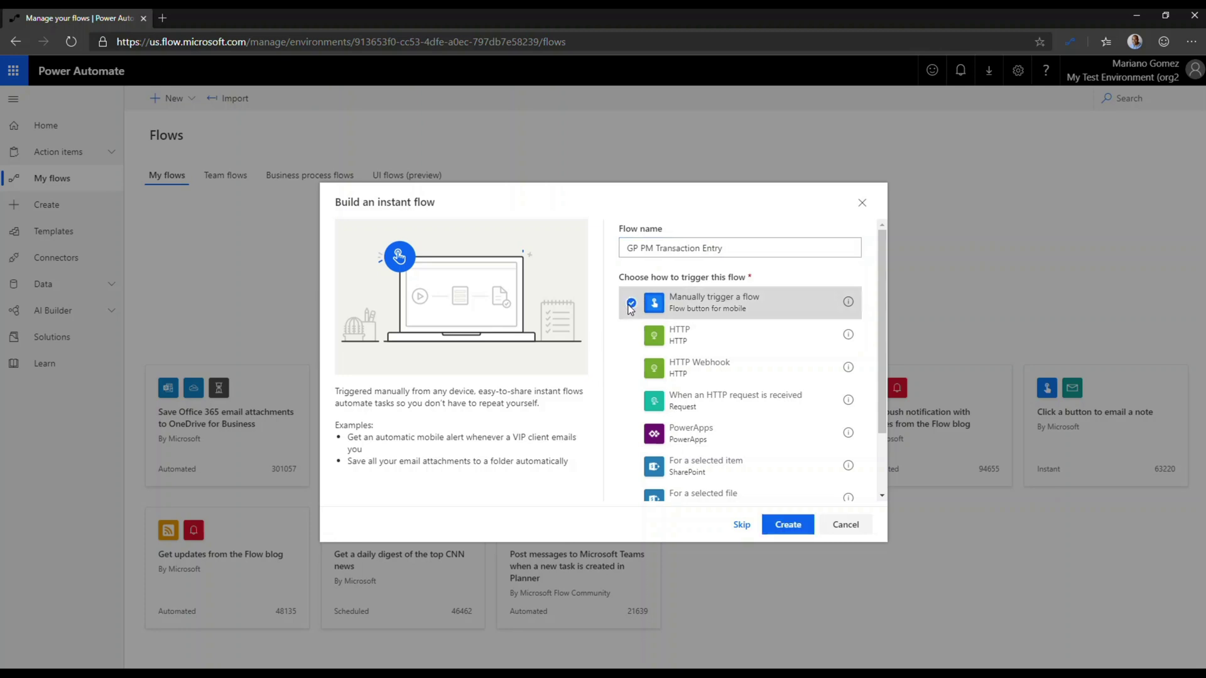
click(789, 531)
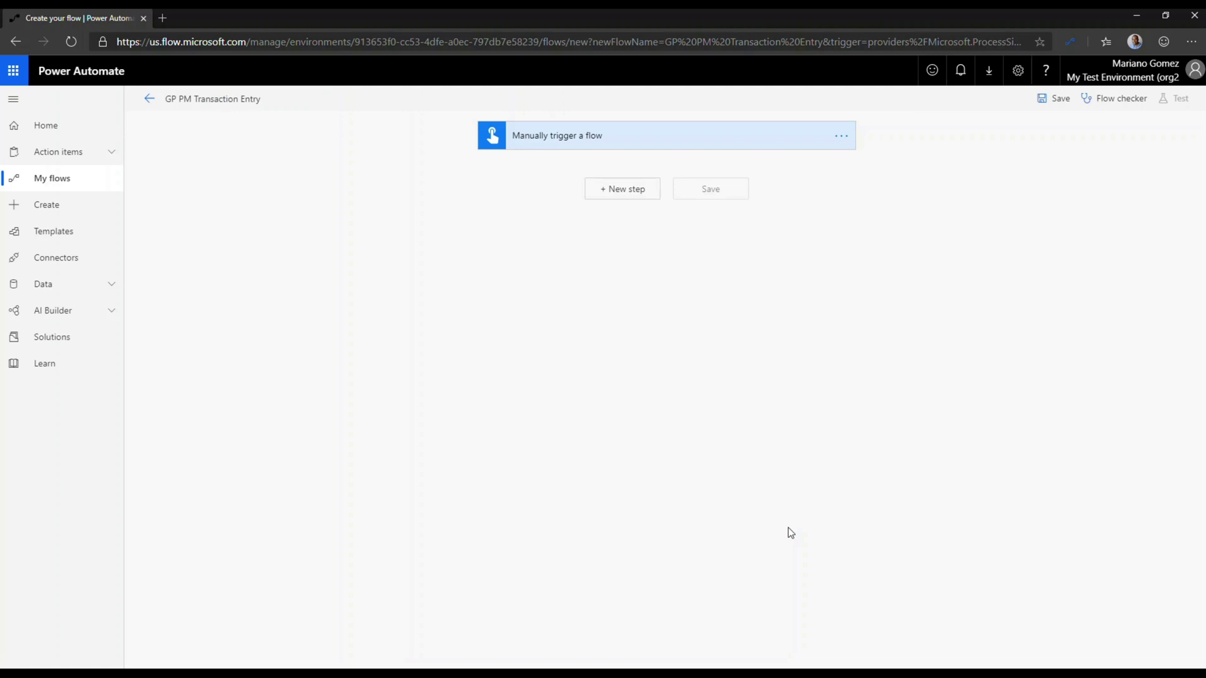
Step: Add an Initialize variable action after the manual trigger
click(628, 195)
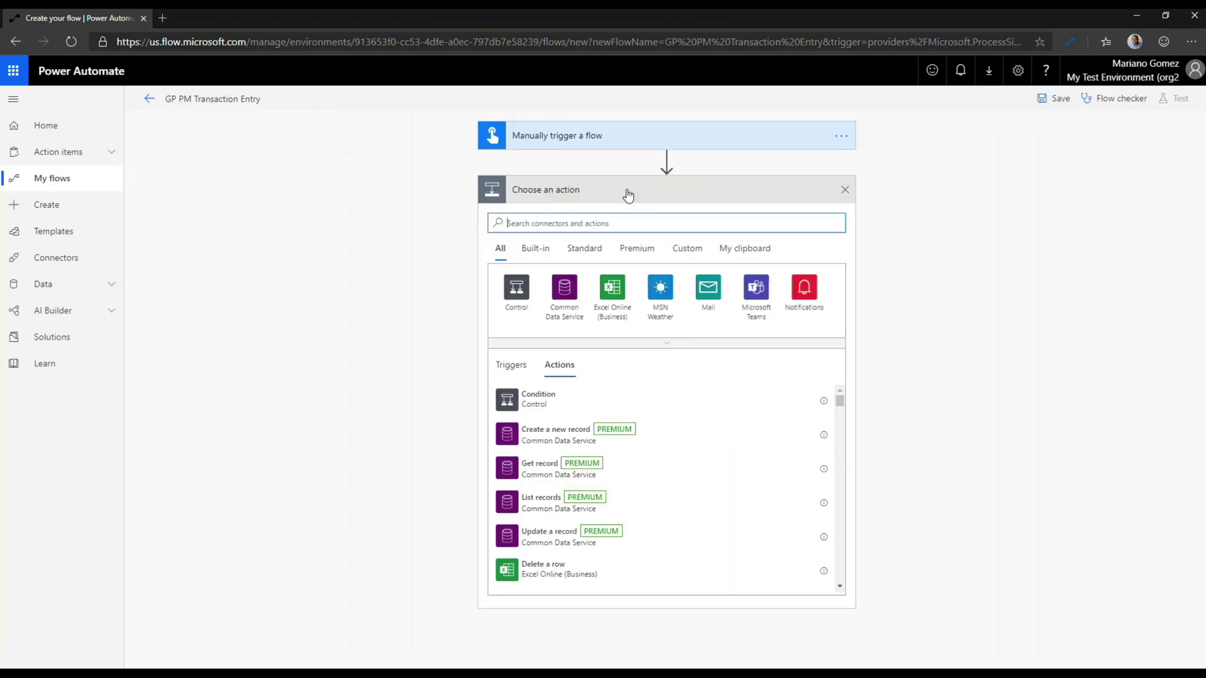
text(va)
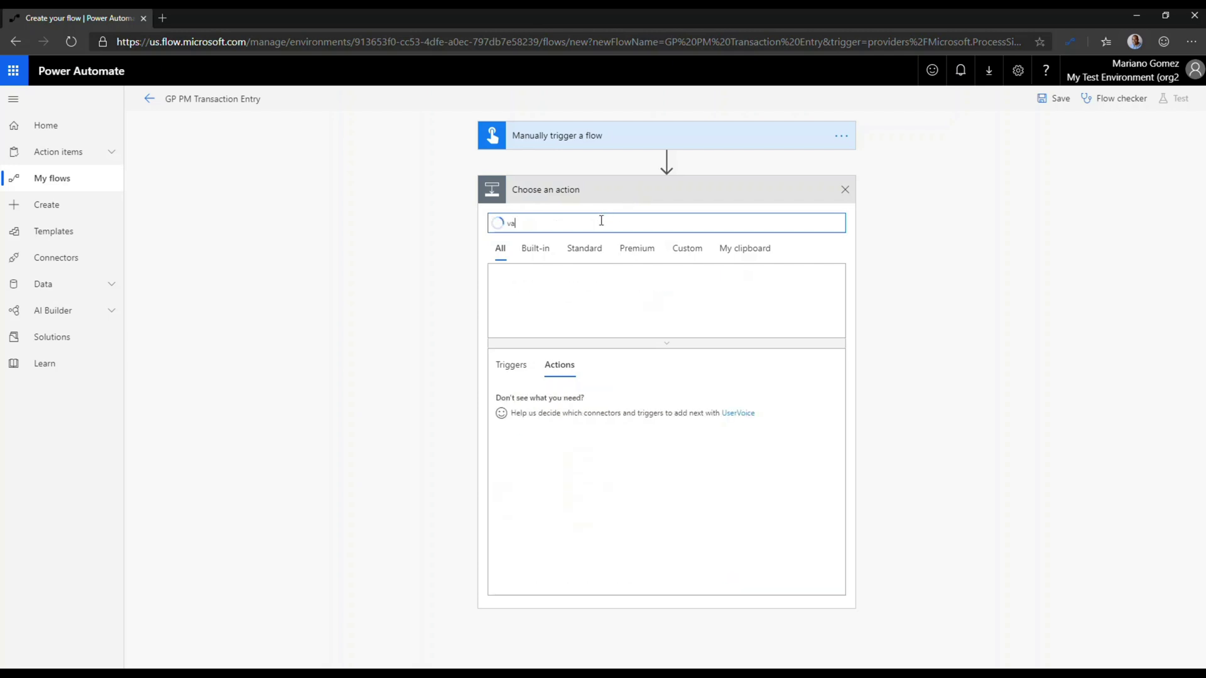
text(riables)
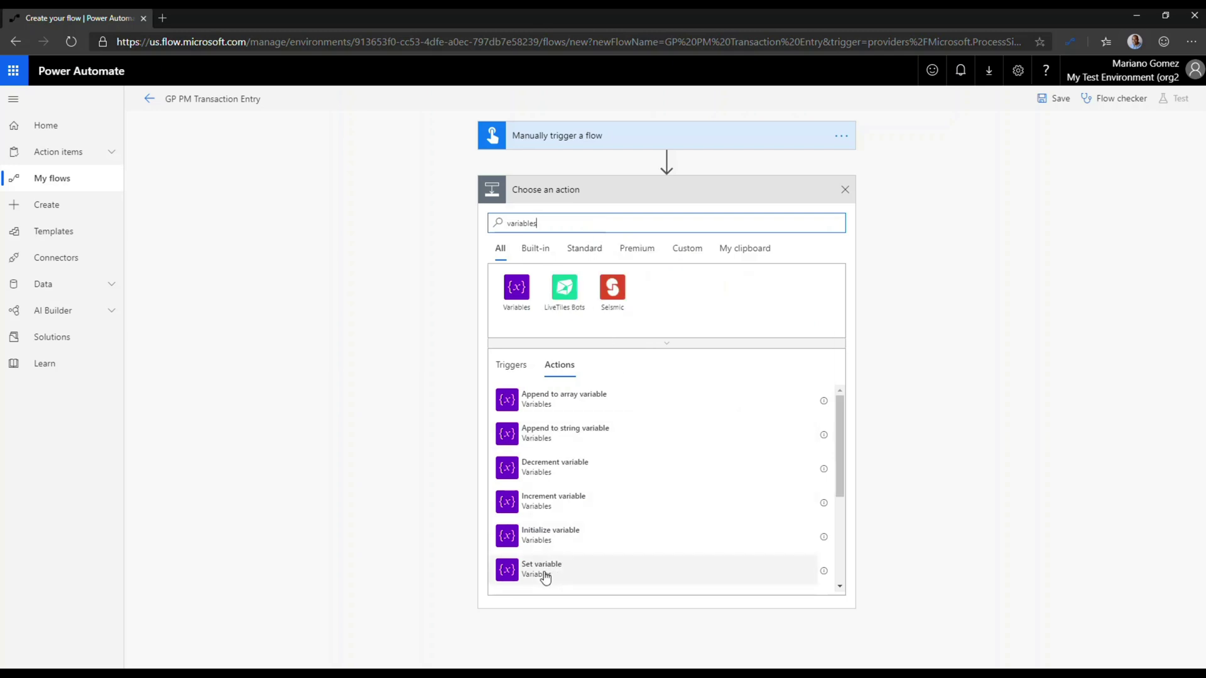
click(557, 537)
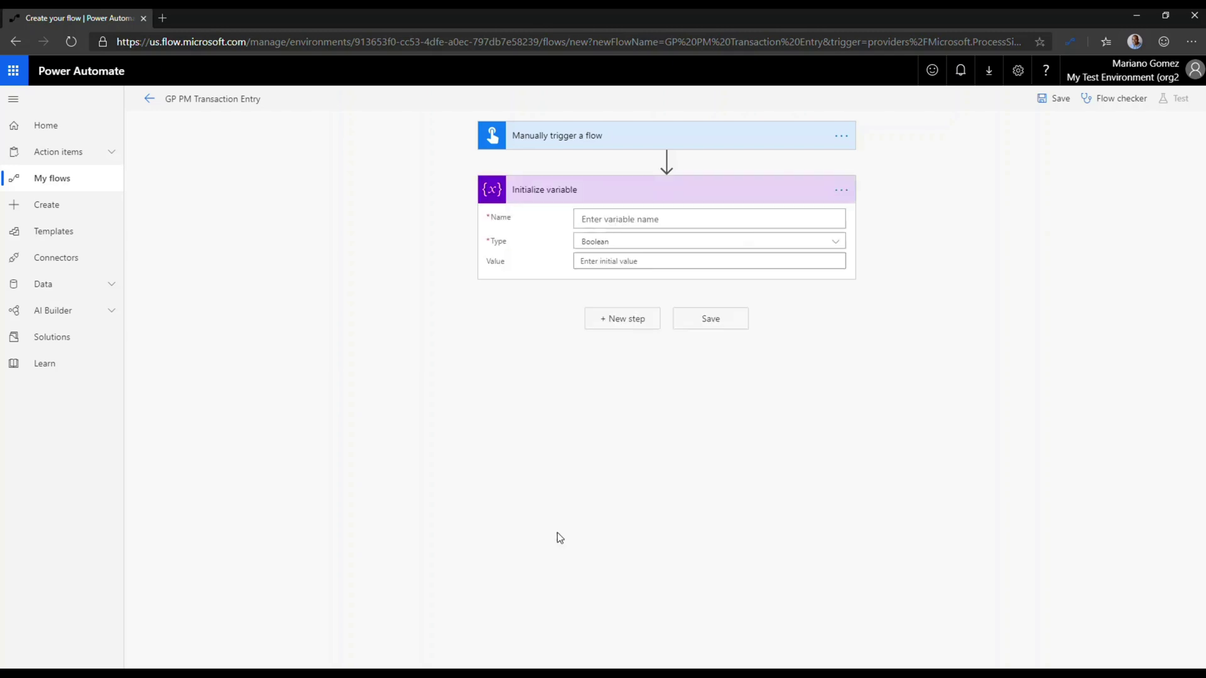
click(627, 215)
Step: Title the step BatchNumber and set the variable name BatchNumber with type String
click(842, 191)
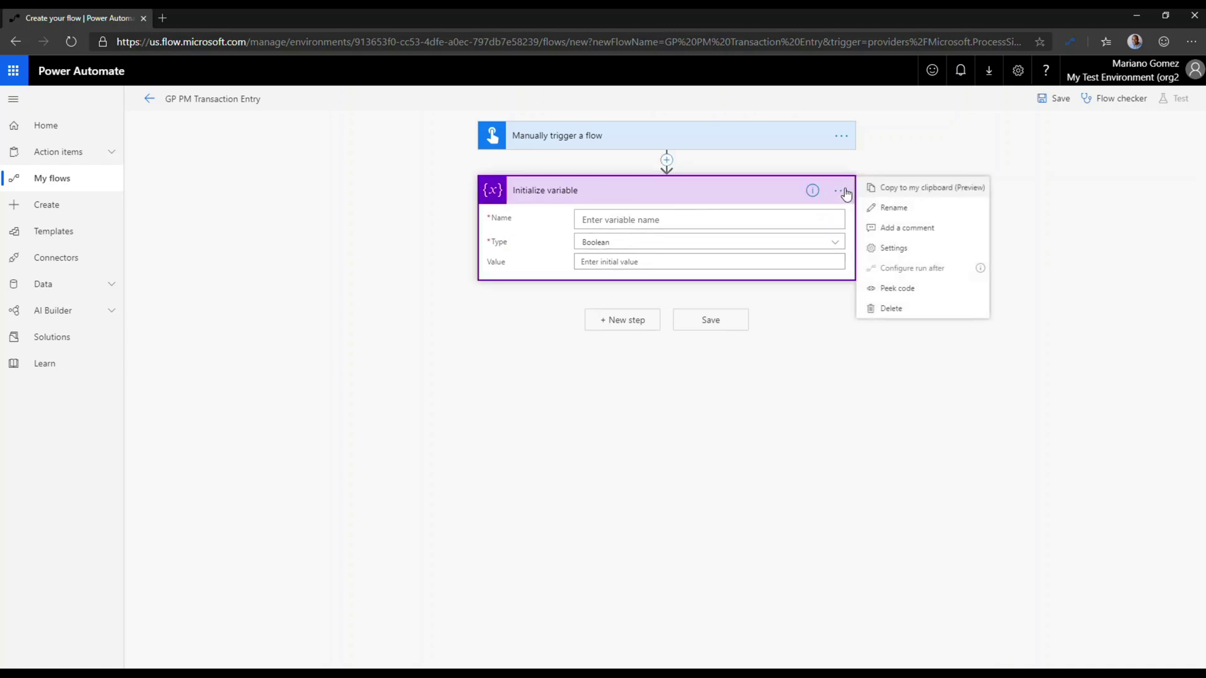
click(892, 208)
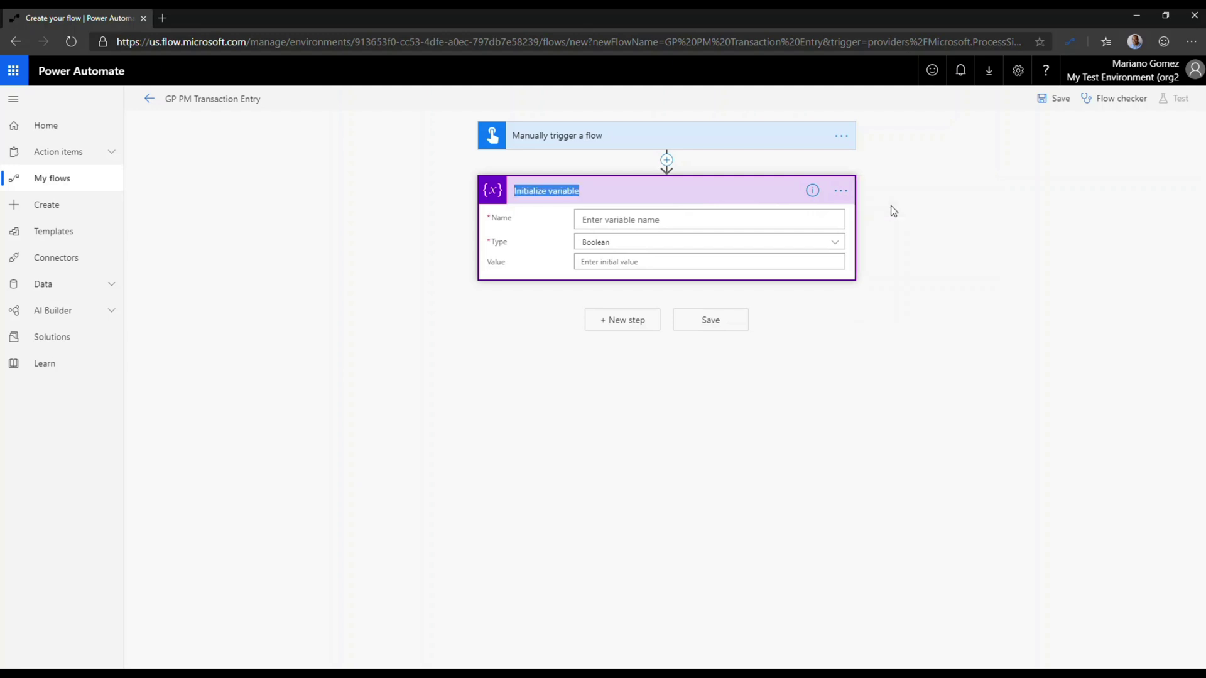
text(BatchN)
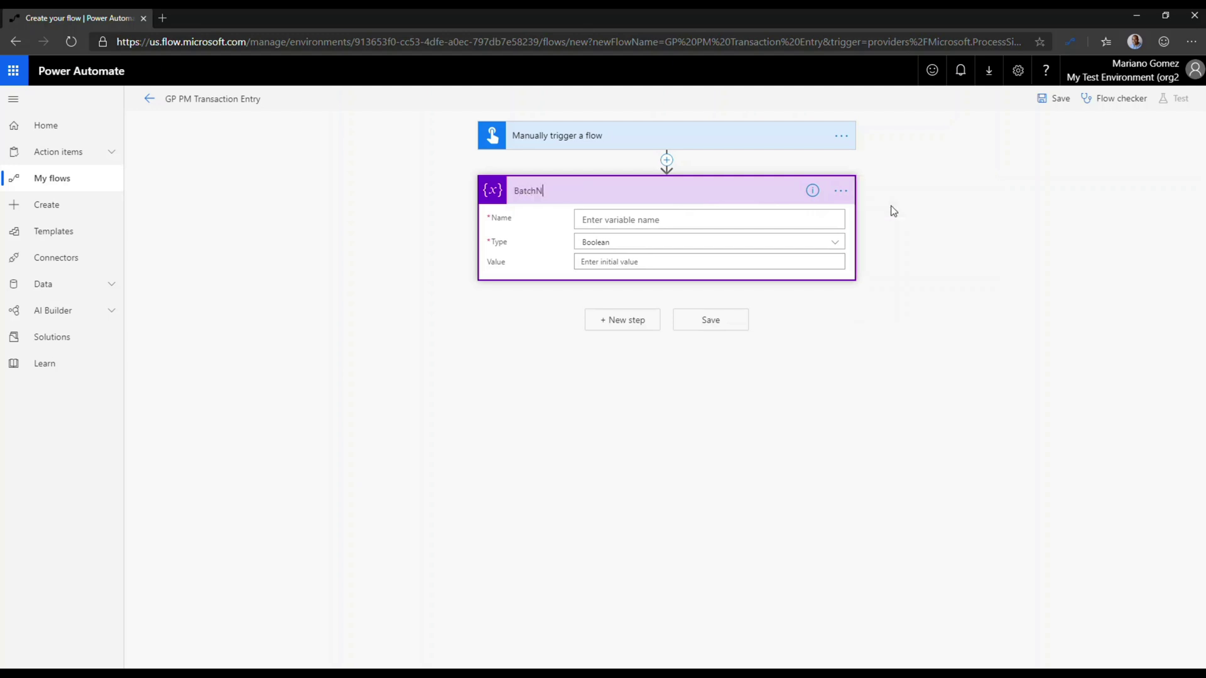
text(umber)
click(799, 217)
text(B)
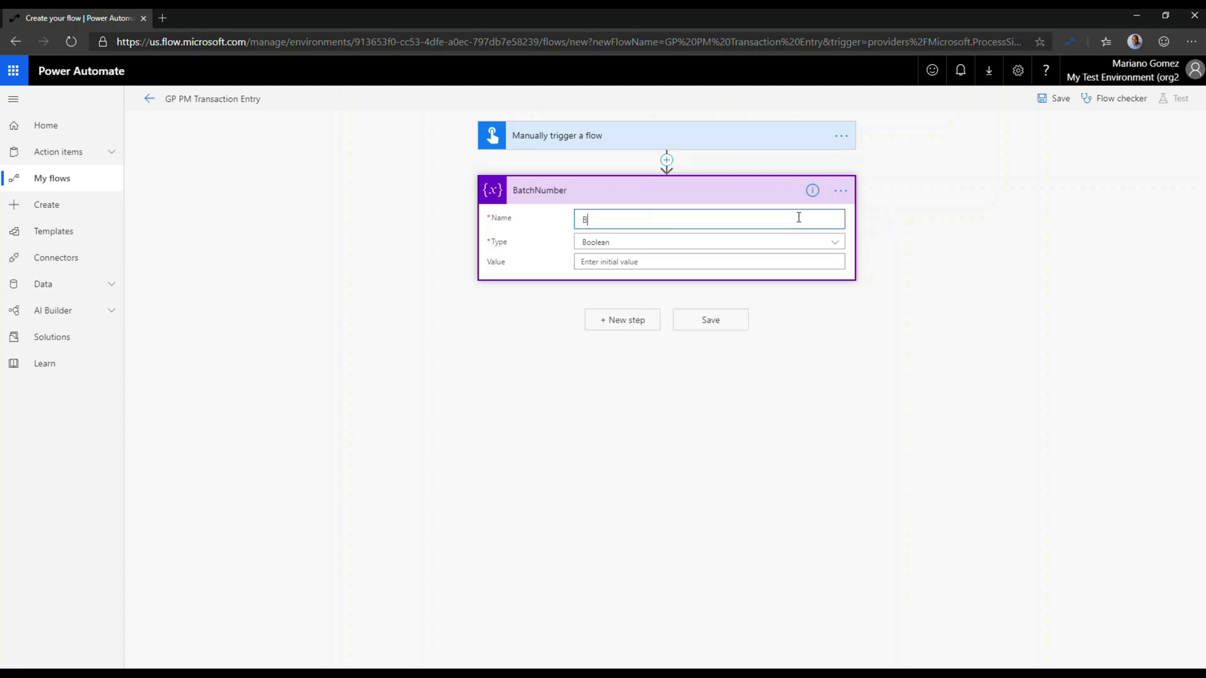
text(atchNumber)
click(734, 248)
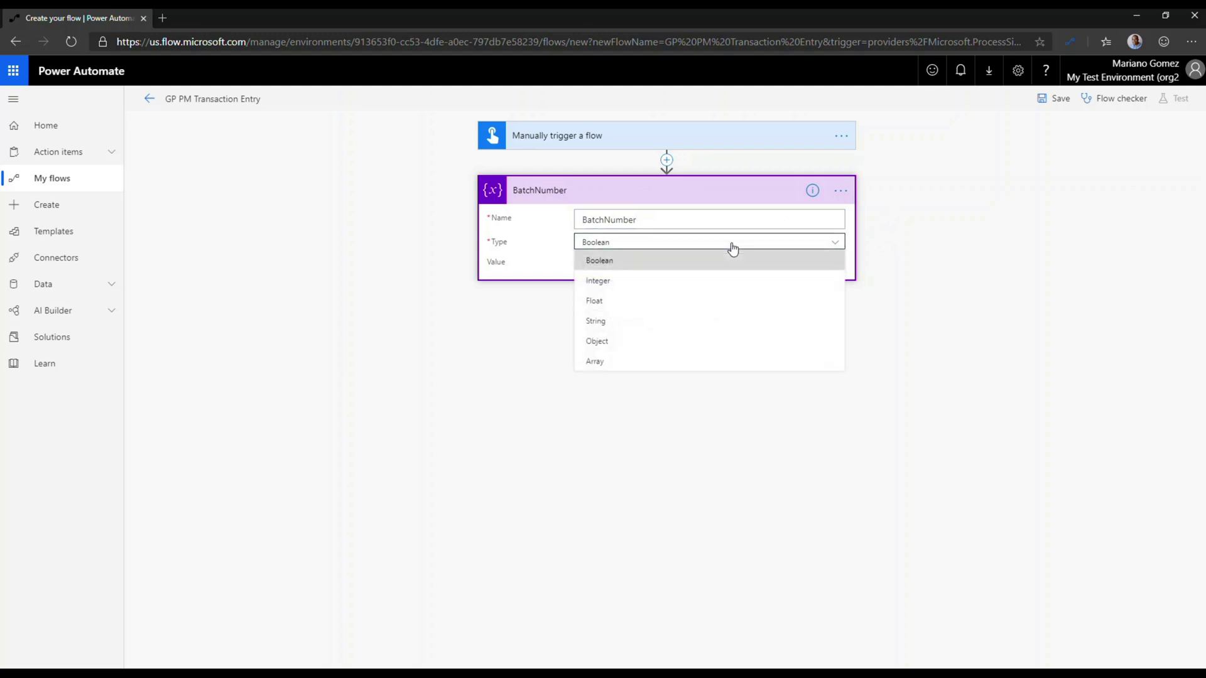
click(632, 325)
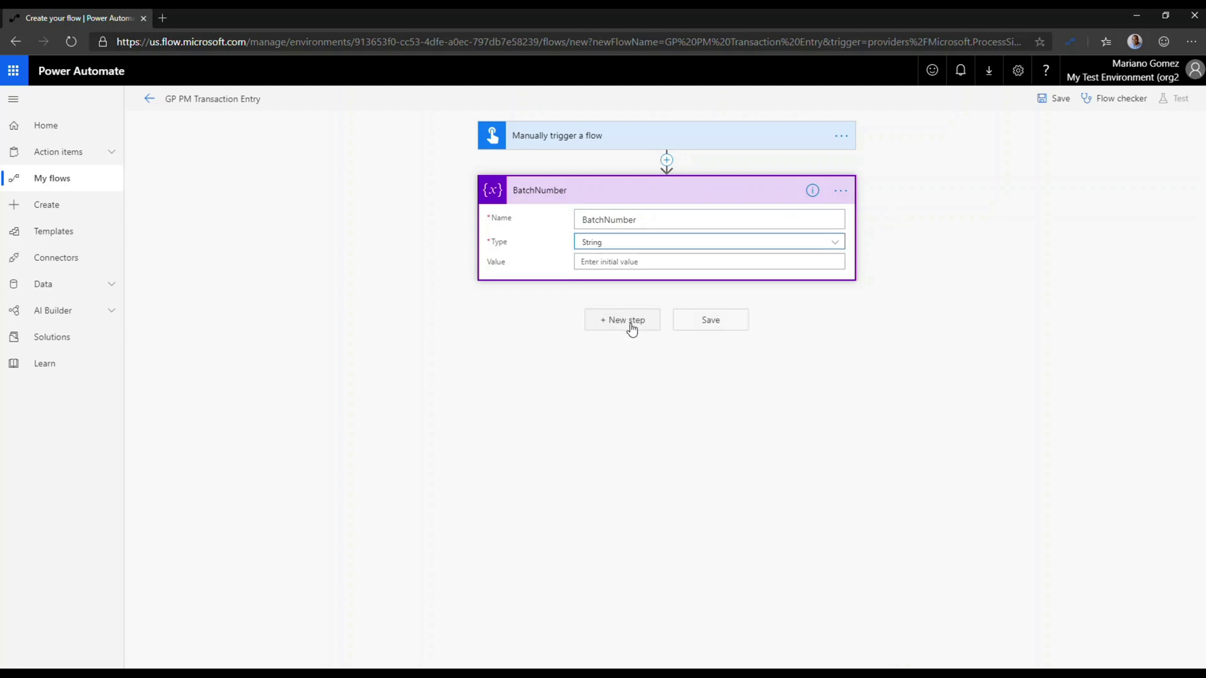
click(632, 327)
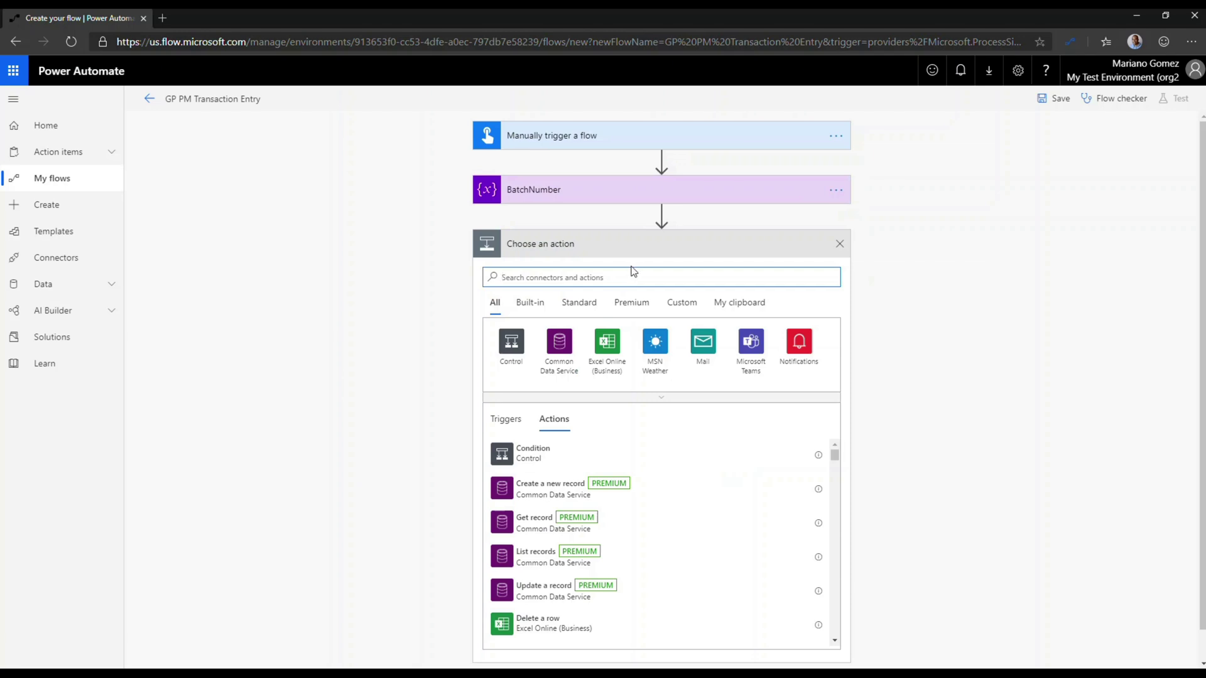
Step: Add a second Initialize variable action below BatchNumber
text(Va)
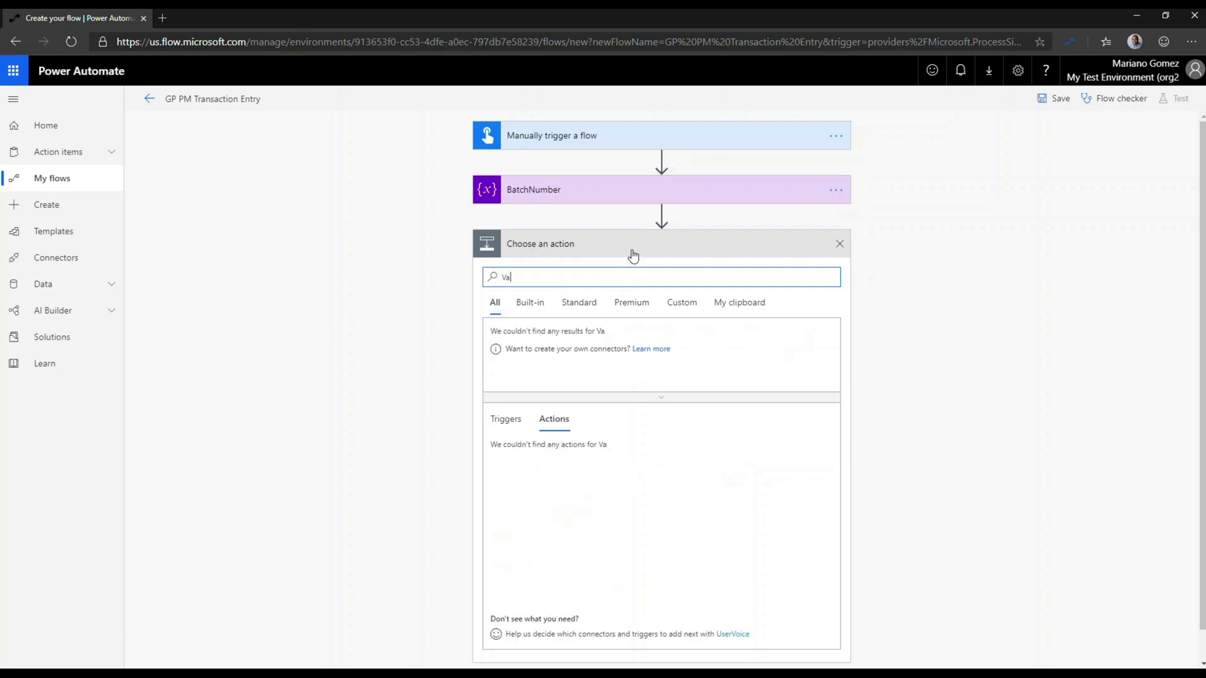
text(riables)
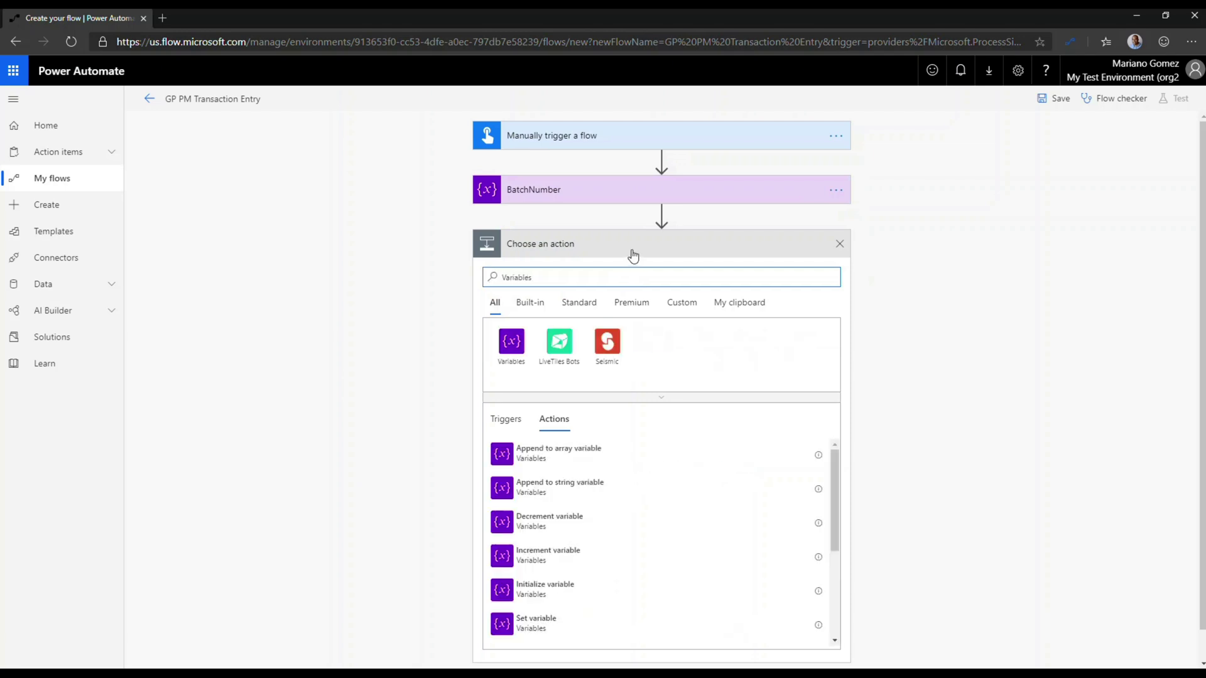
click(566, 585)
click(605, 274)
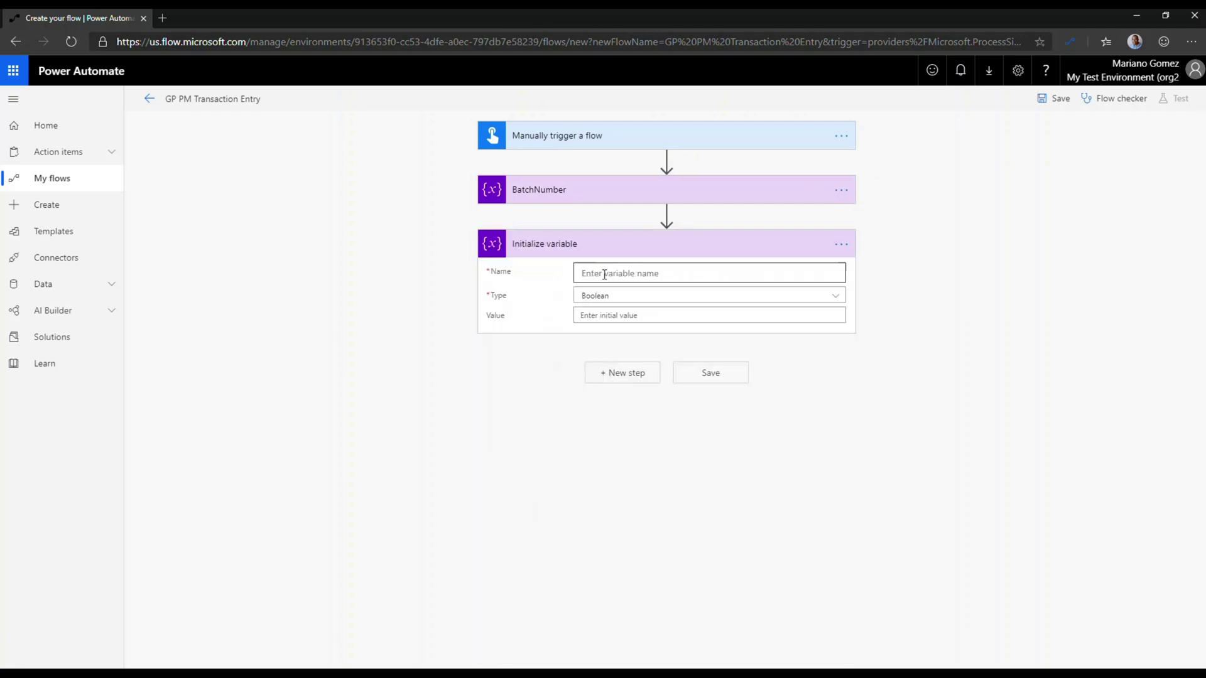
click(605, 274)
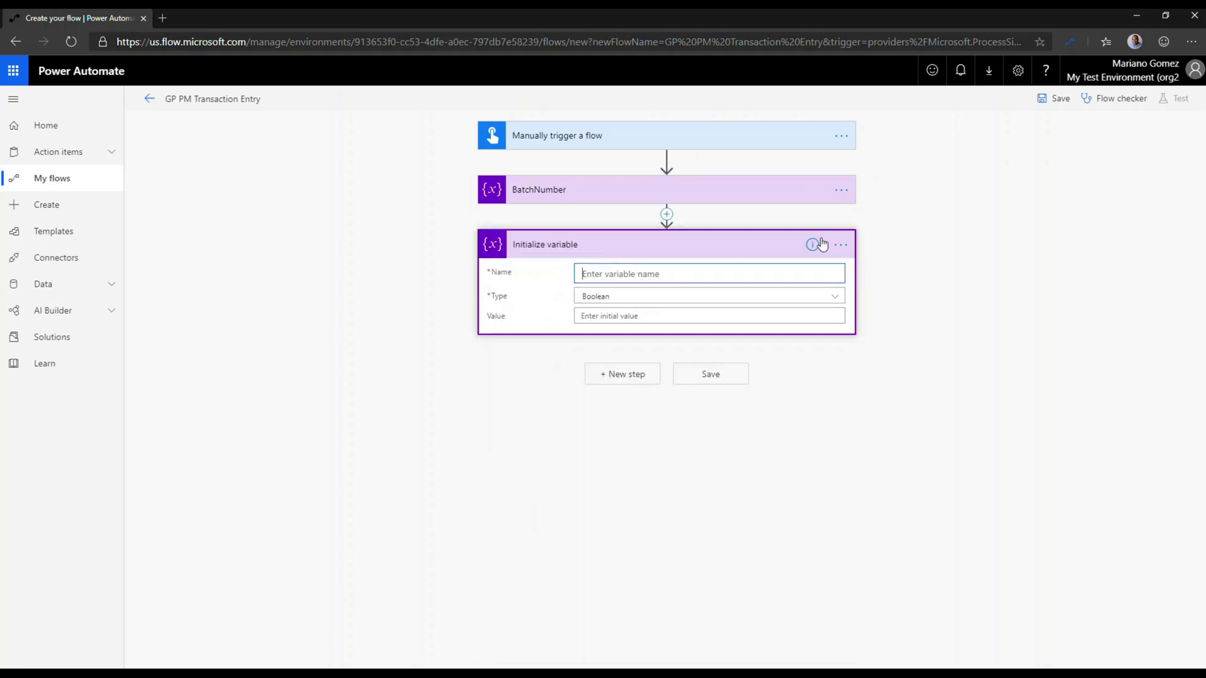
Step: Title the step VendorId and set variable name VendorId with type String
click(840, 247)
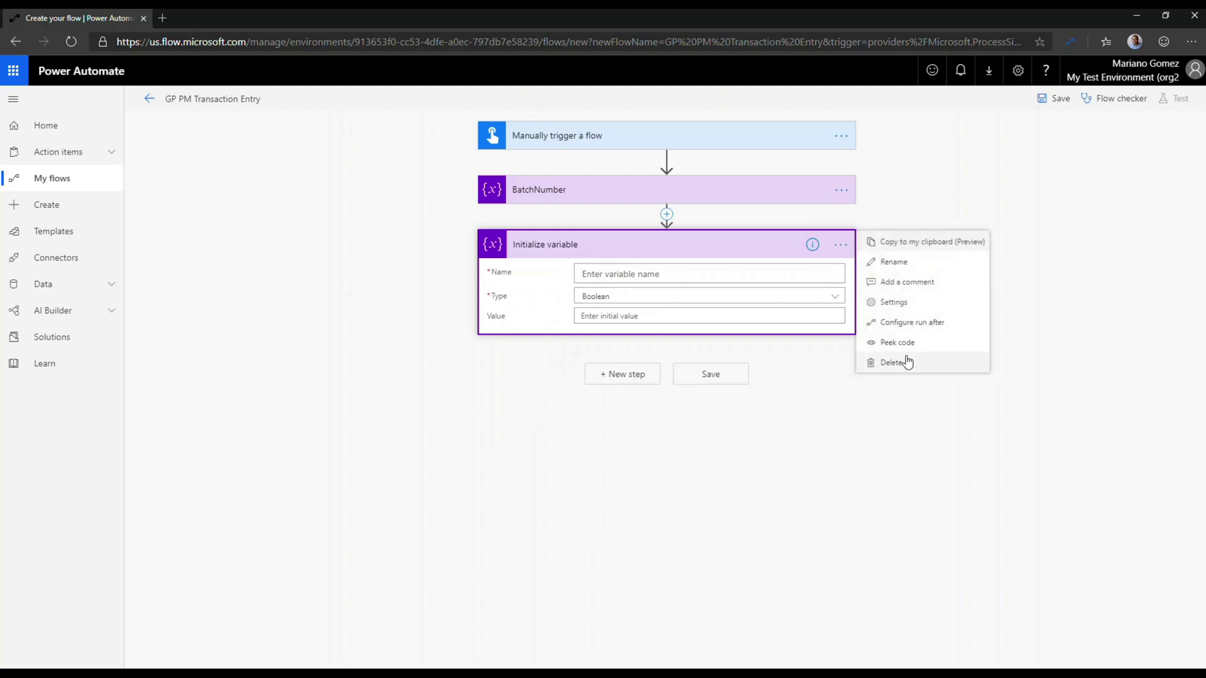
click(903, 264)
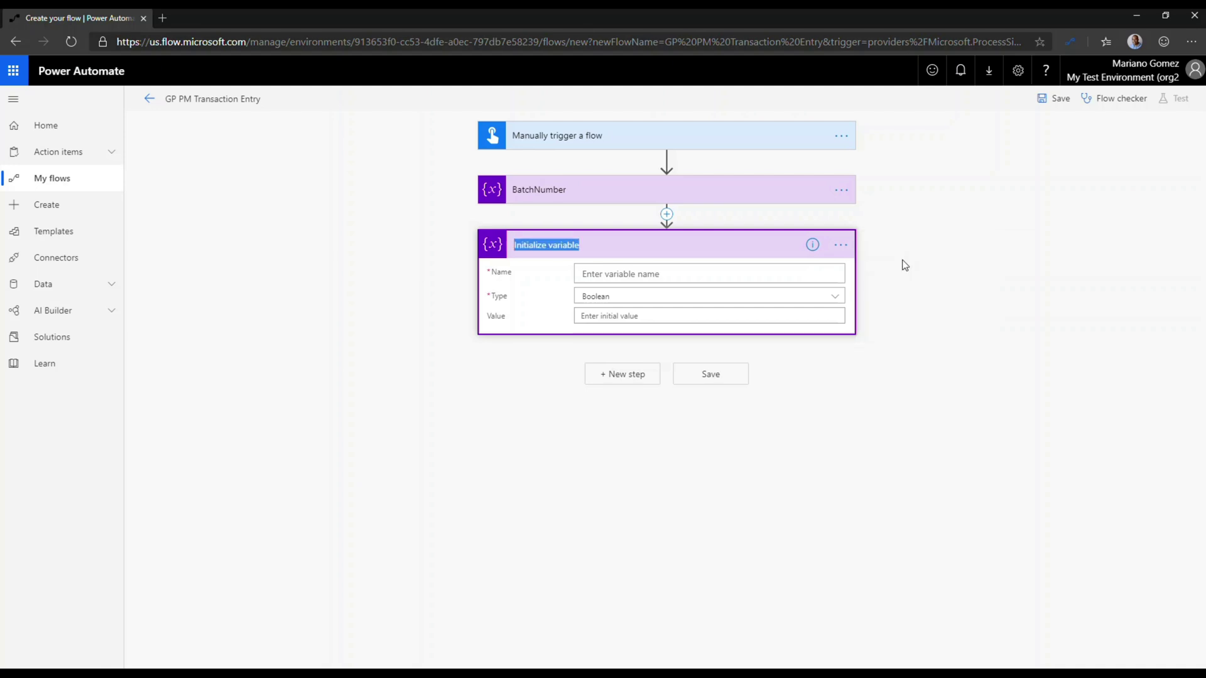
text(VendorId)
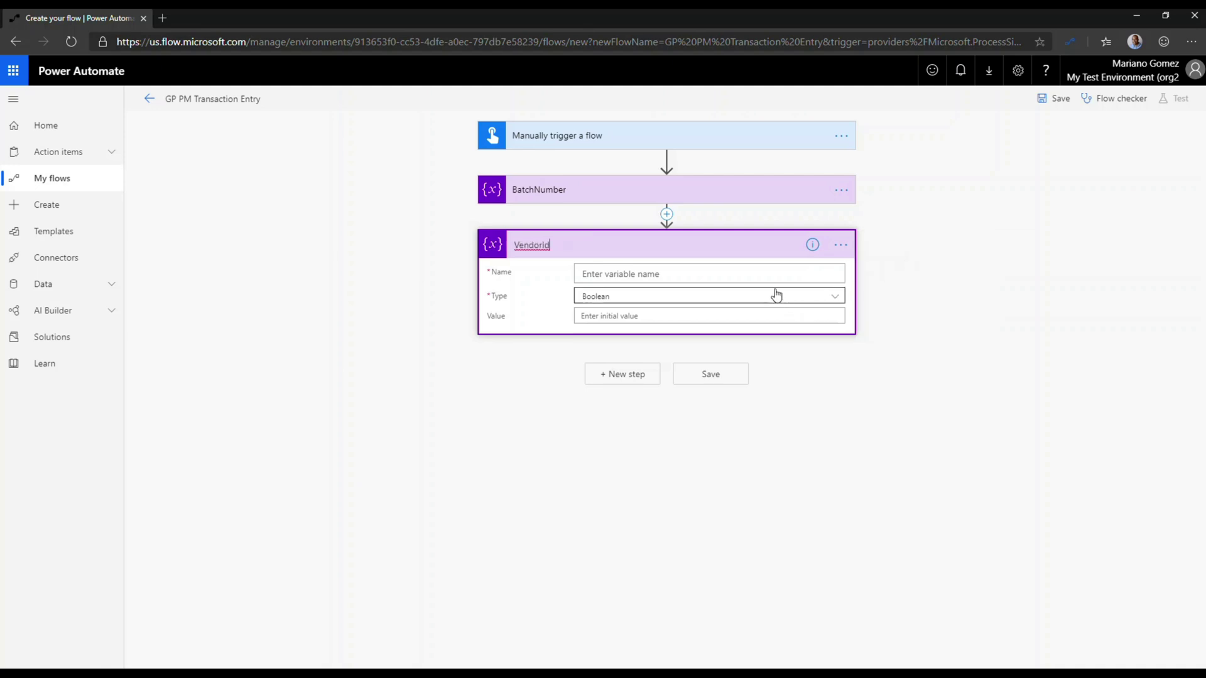
click(767, 274)
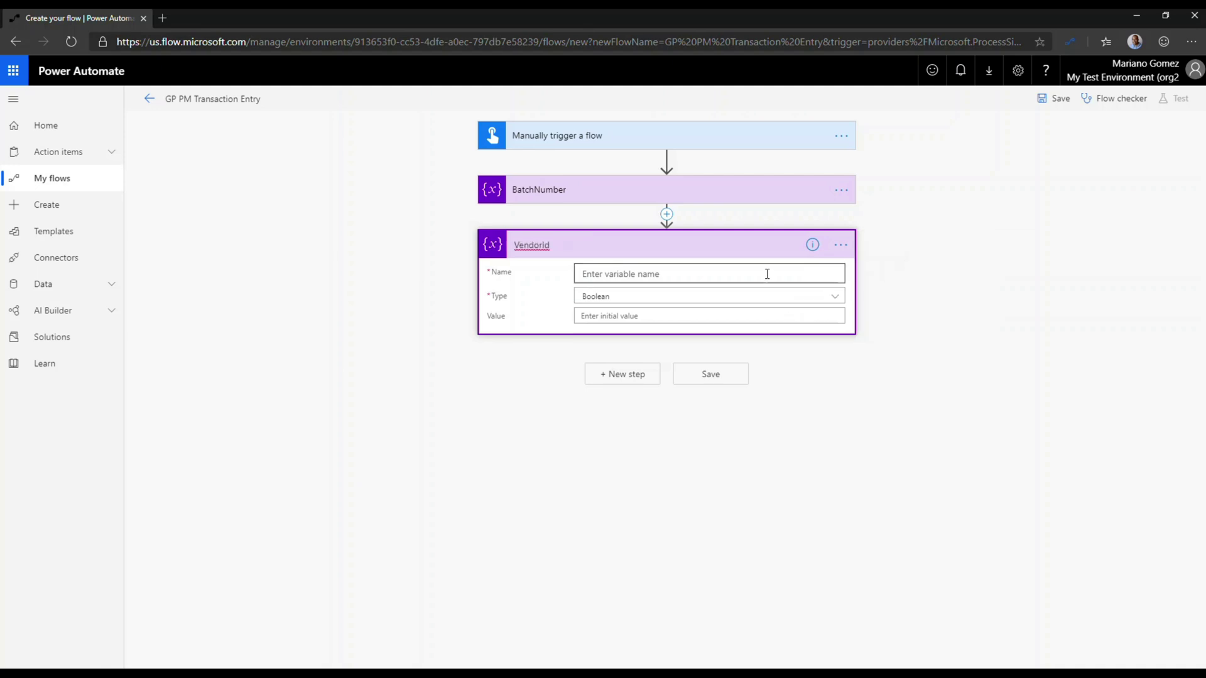
text(VendorId)
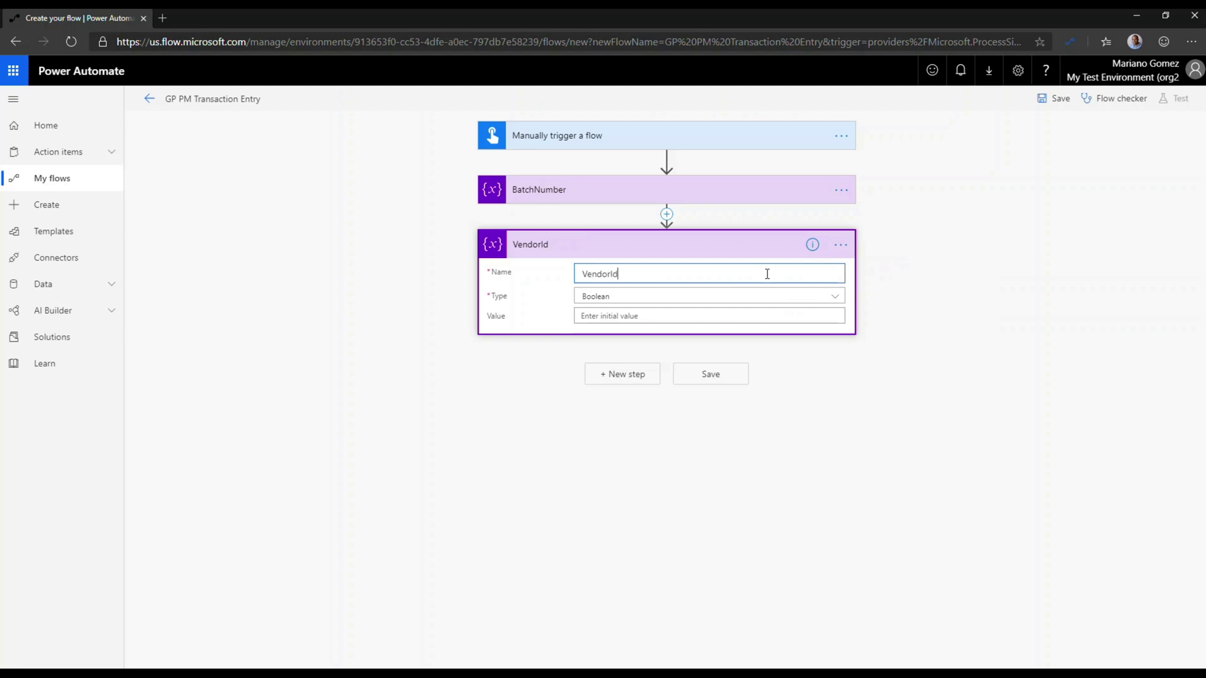
click(652, 299)
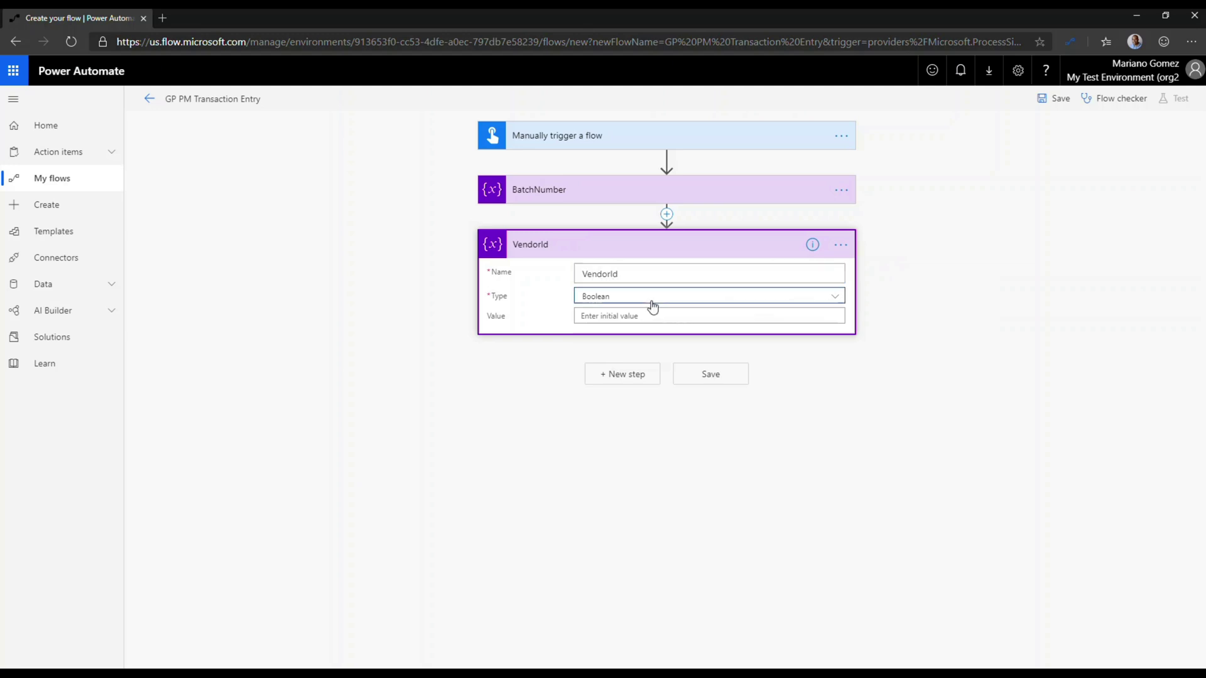
click(620, 378)
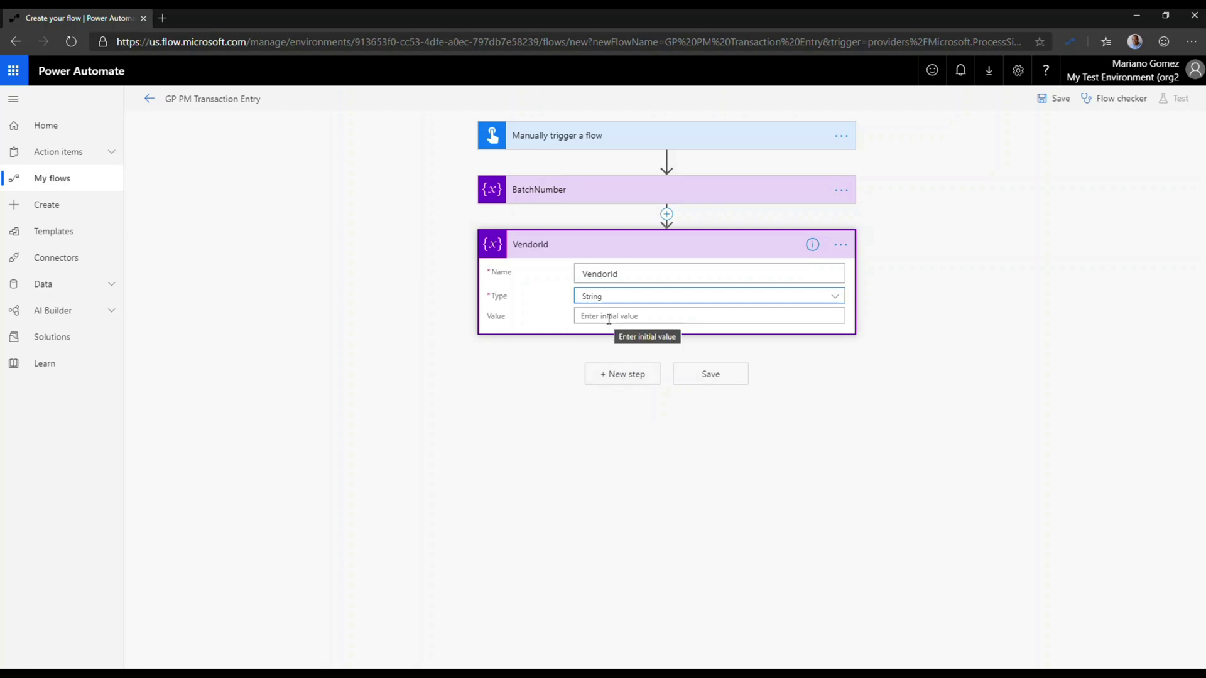
click(619, 375)
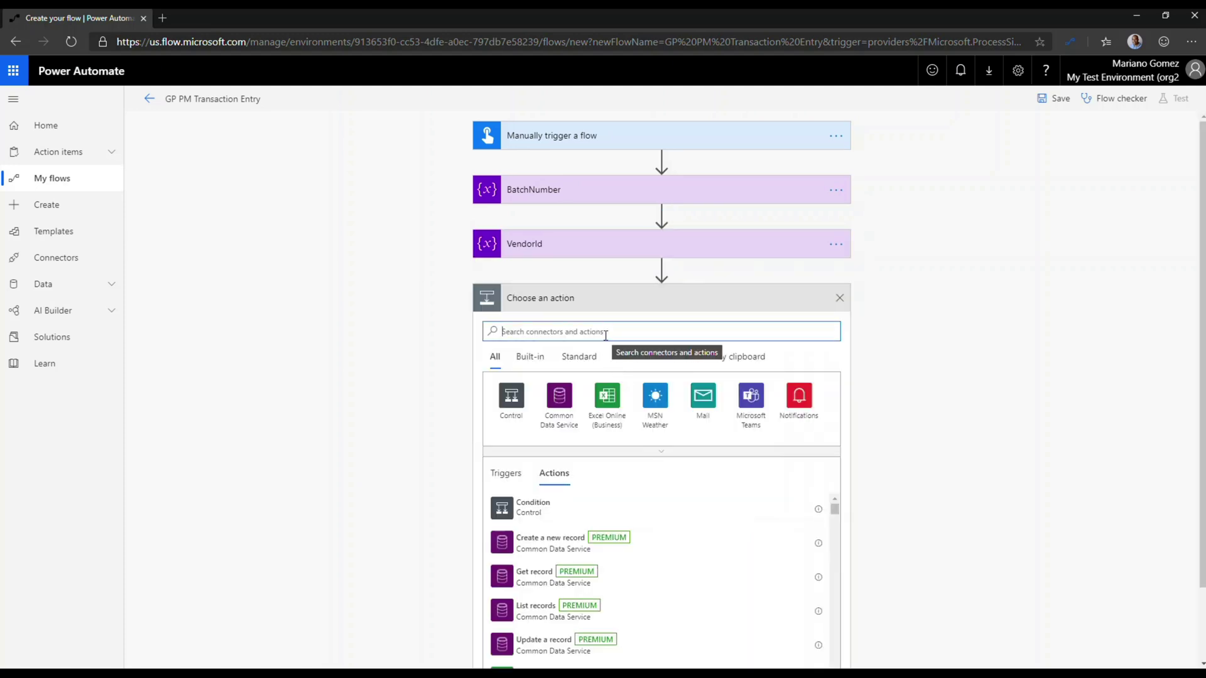
Step: Add a third Initialize variable action below VendorId
text(Variables)
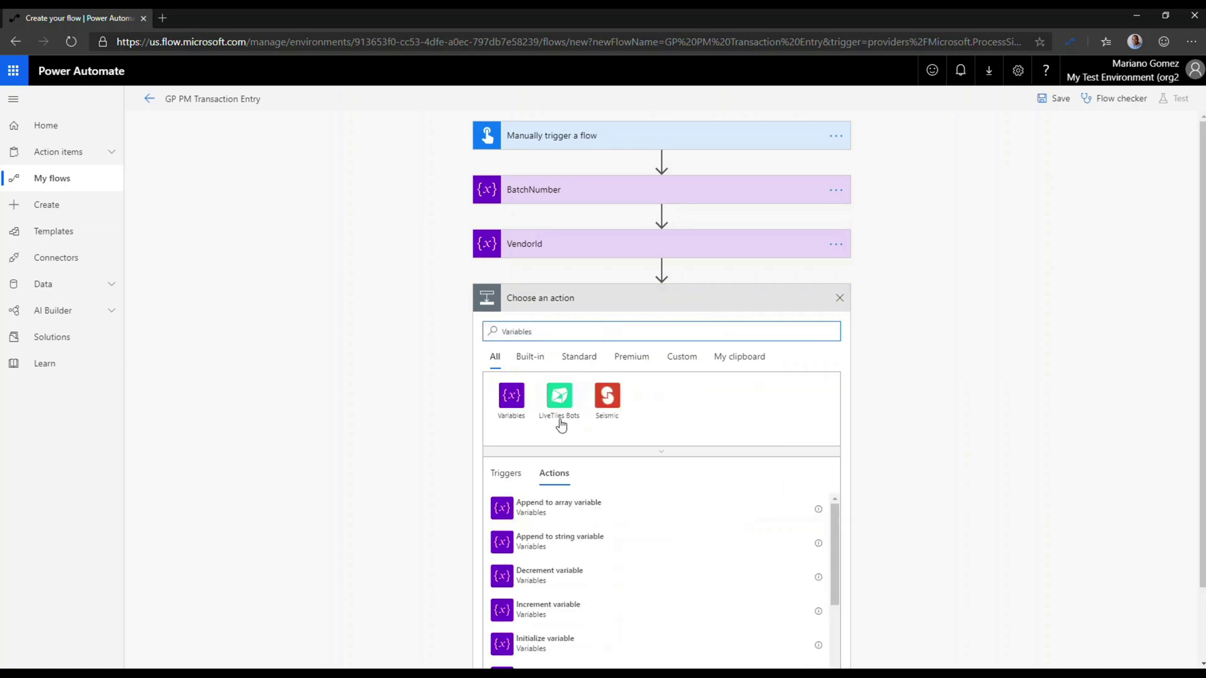
click(567, 654)
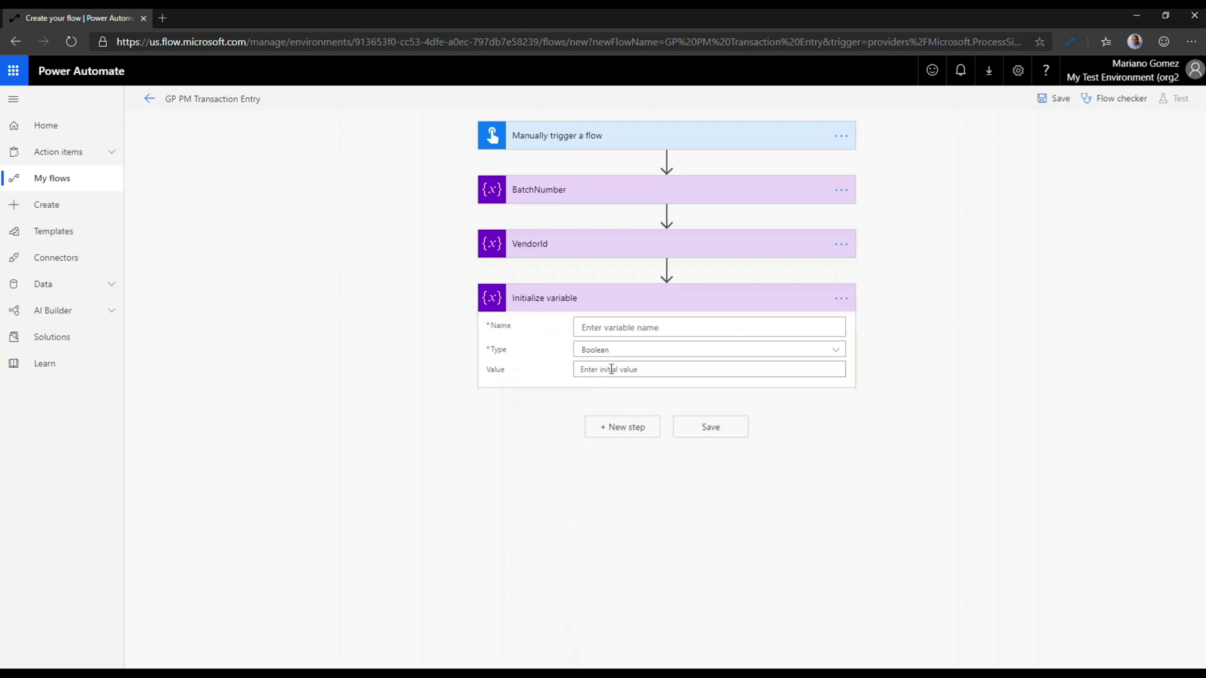
click(616, 323)
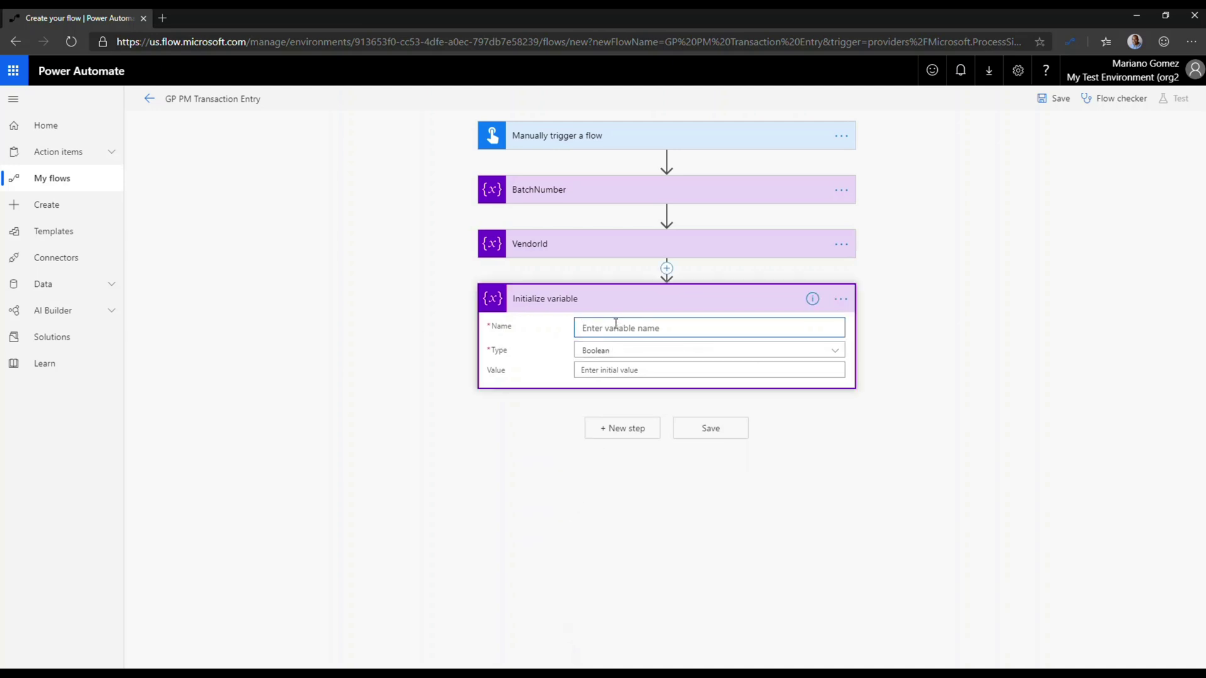
Step: Title the step InvoiceNumber and set variable name InvoiceNumber with type String
click(841, 300)
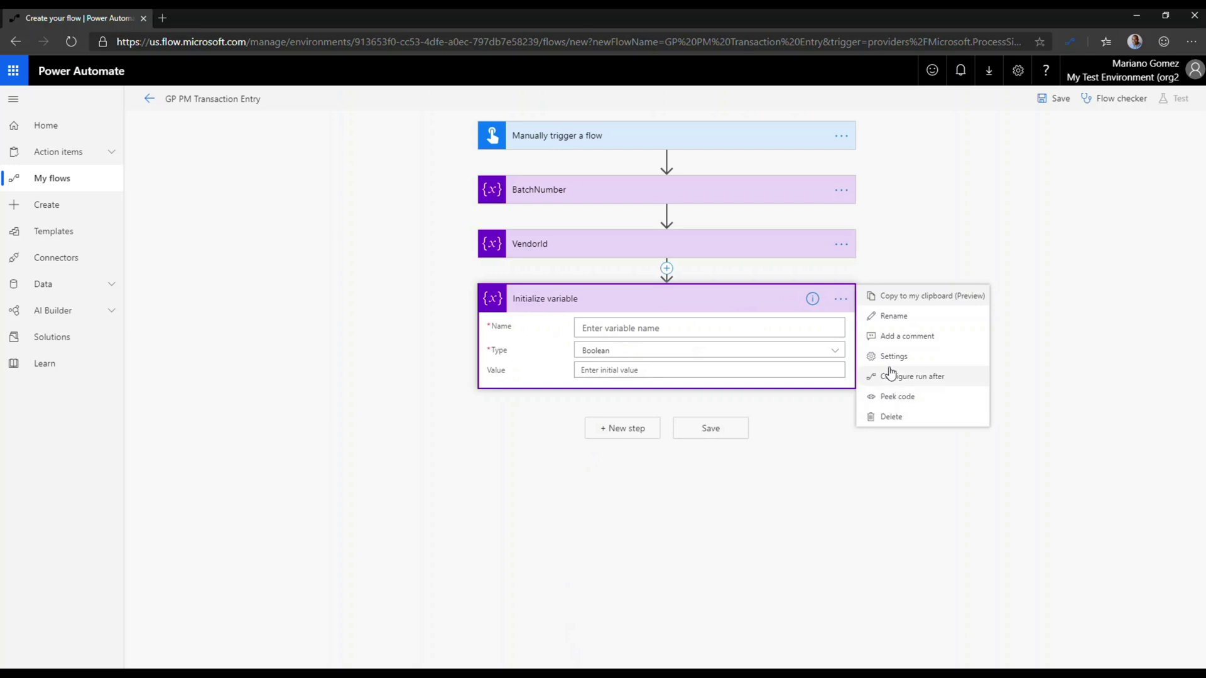
click(893, 316)
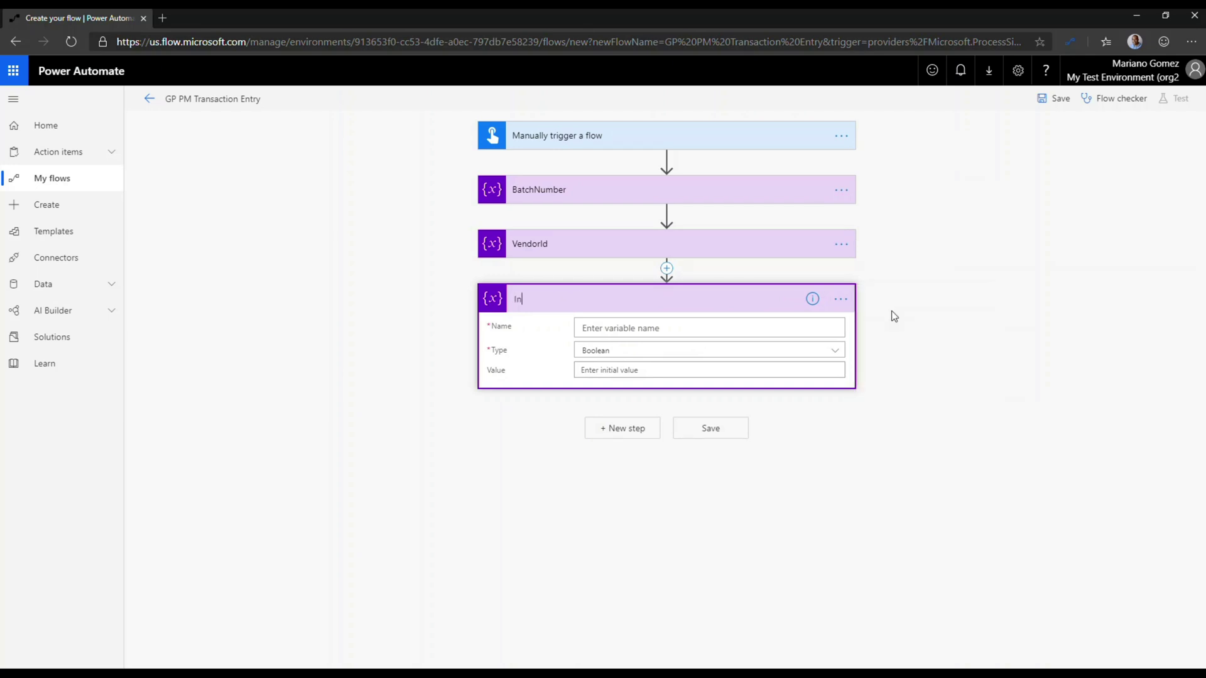
text(voiceU)
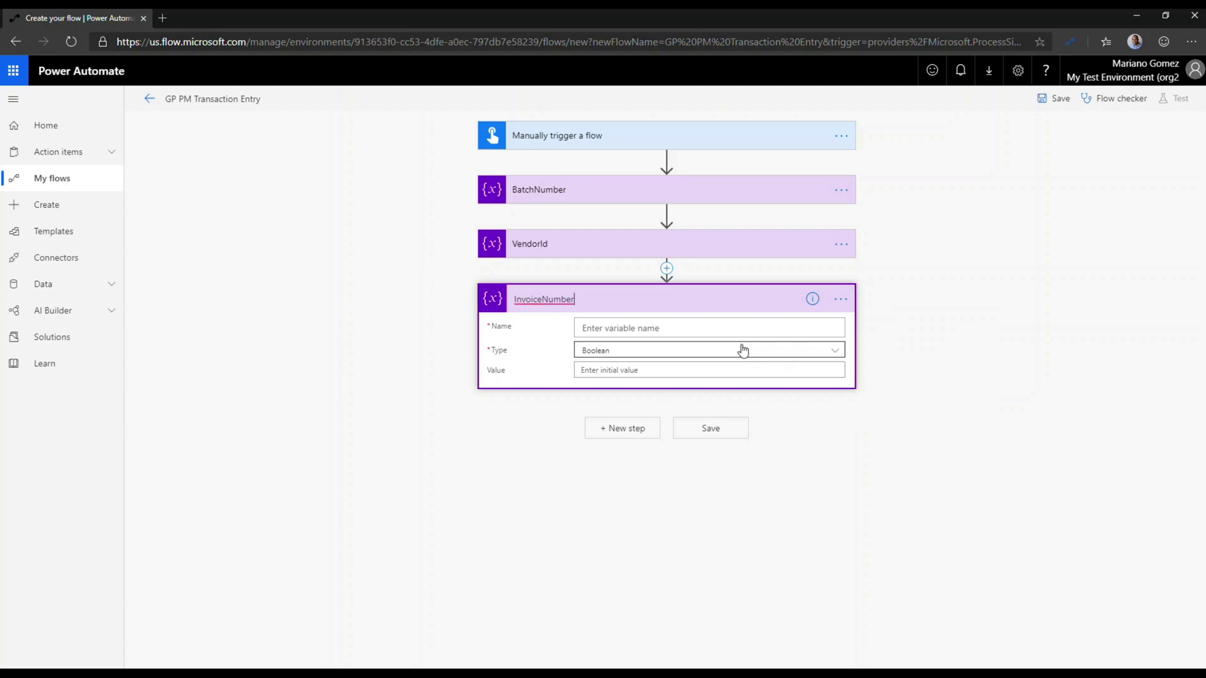
click(718, 329)
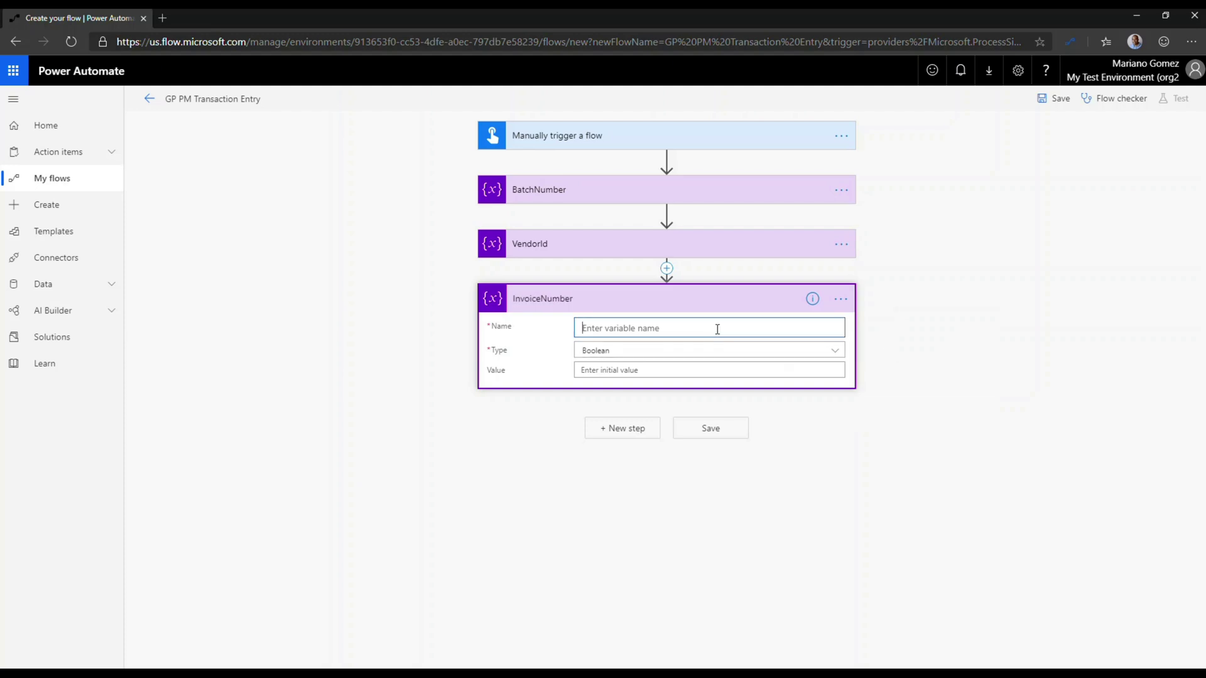
text(InvoiceNU)
key(BackSpace)
key(BackSpace)
key(BackSpace)
text(umbe)
click(600, 349)
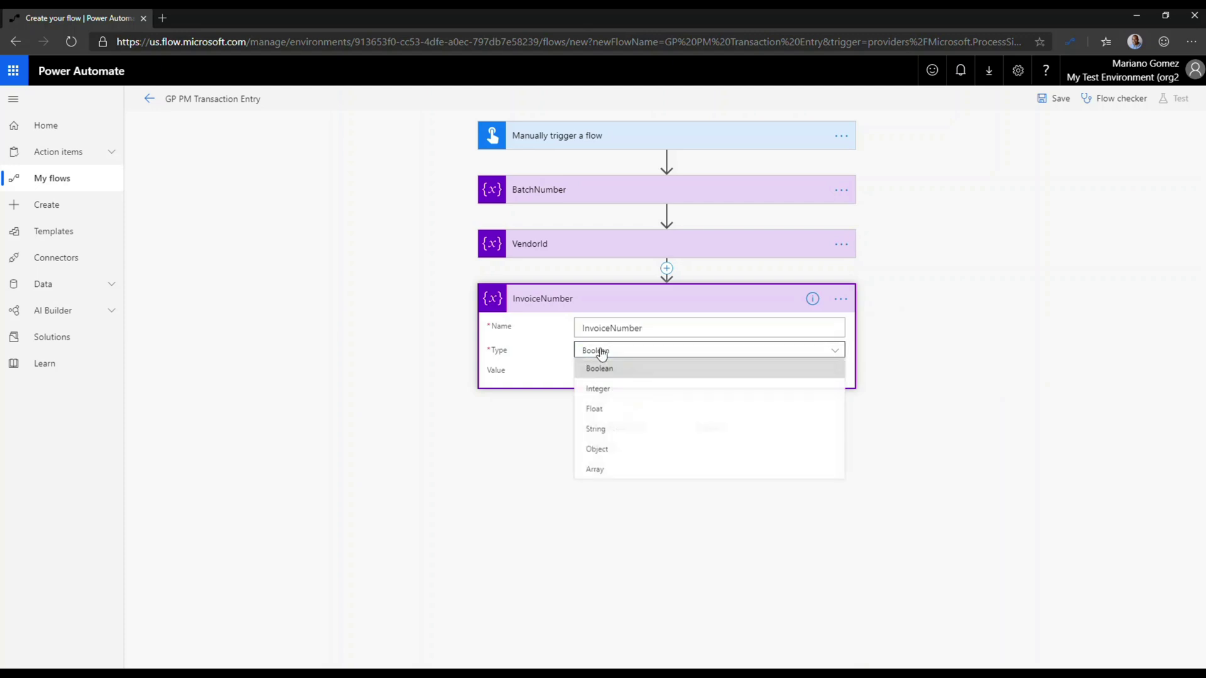
click(605, 434)
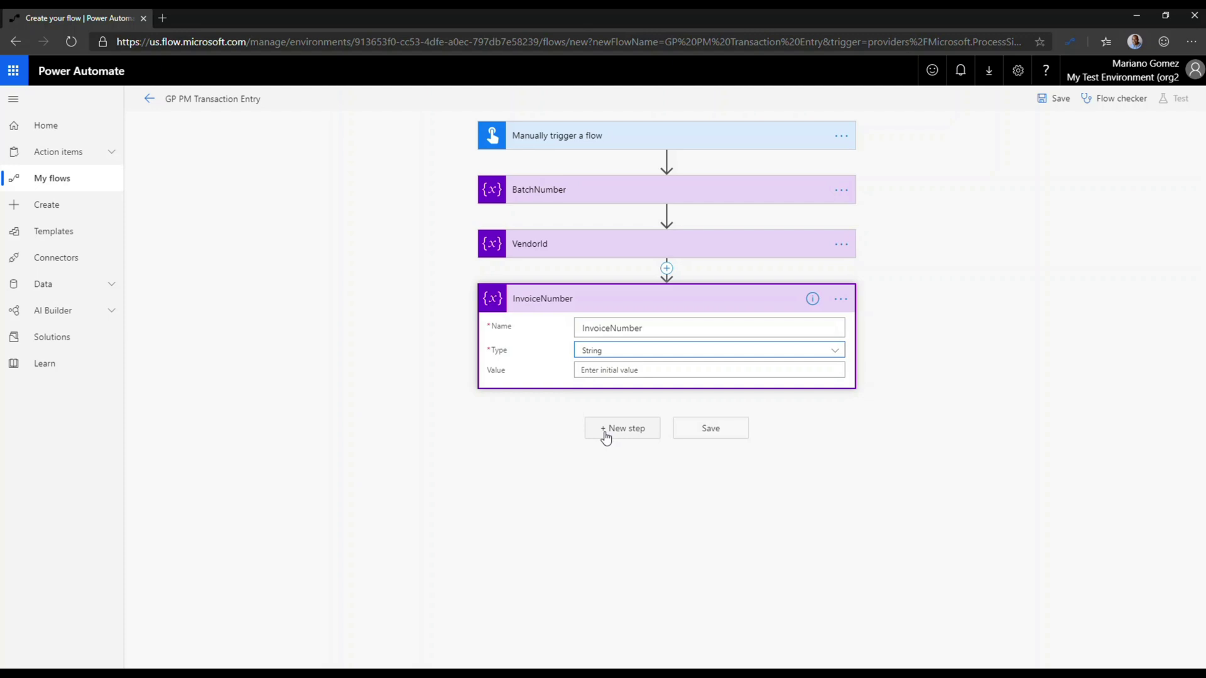
click(620, 429)
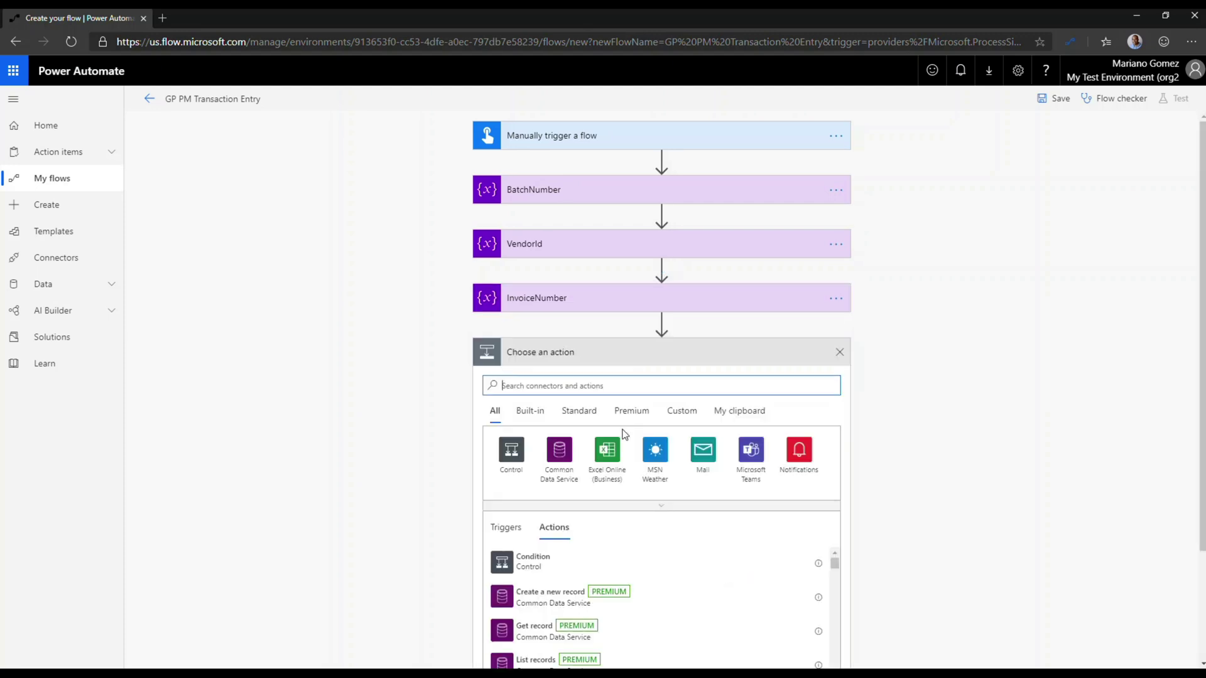
Step: Add a fourth Initialize variable action below InvoiceNumber
click(617, 386)
text(Variables)
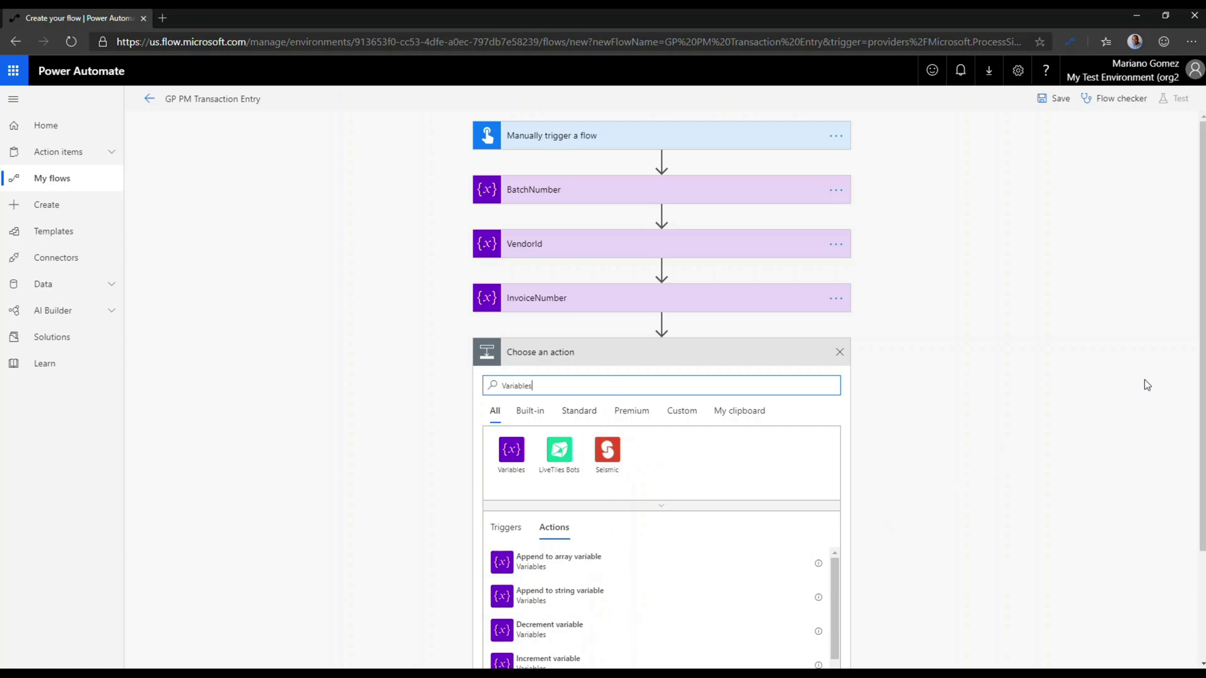
scroll(1202, 314, down, 2)
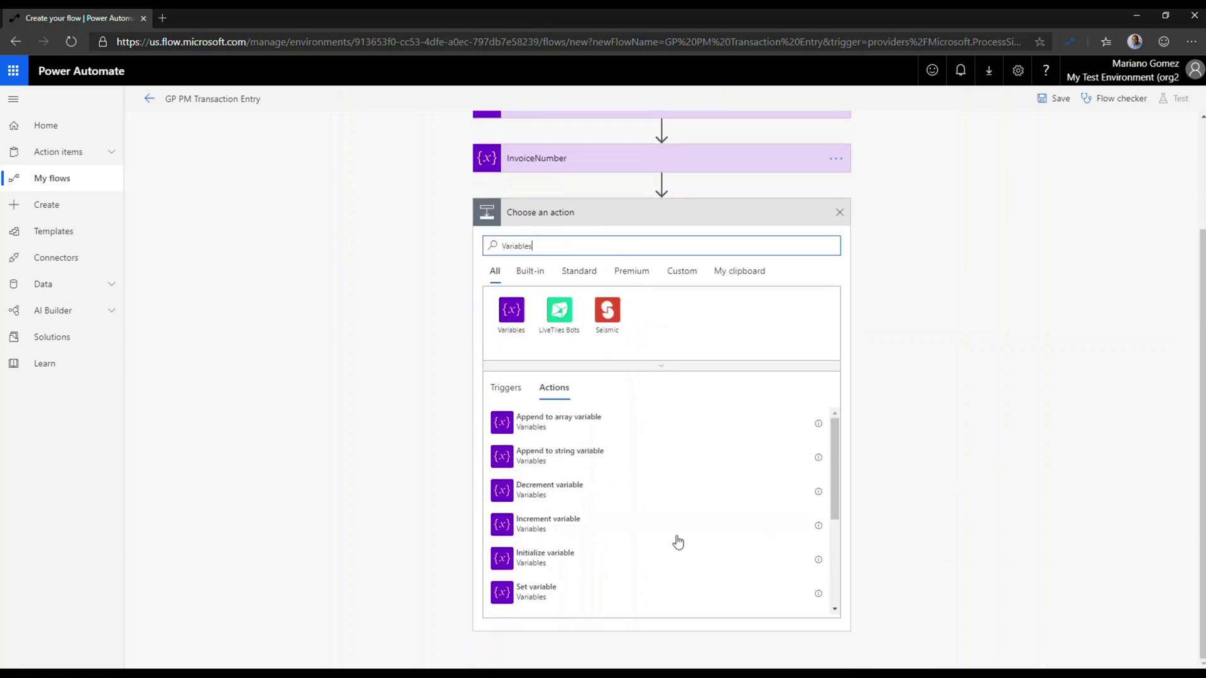
click(561, 556)
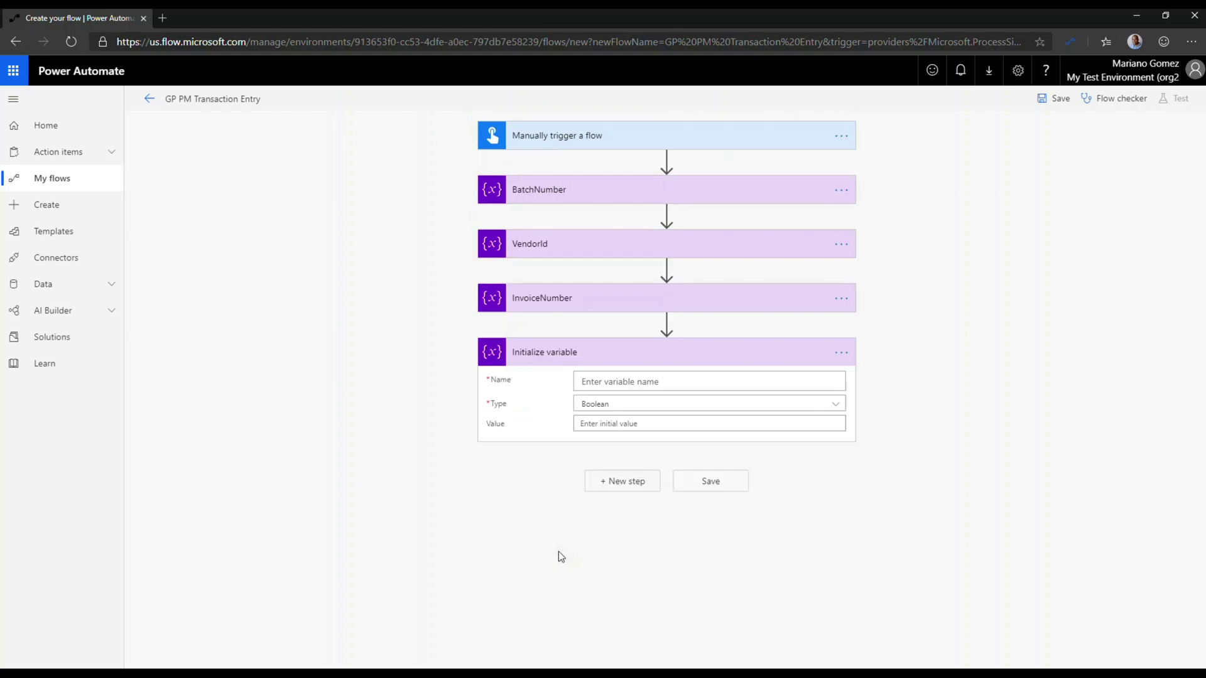
Step: Title the step PurchaseAmount and set variable name PurchaseAmount with type Float
click(847, 357)
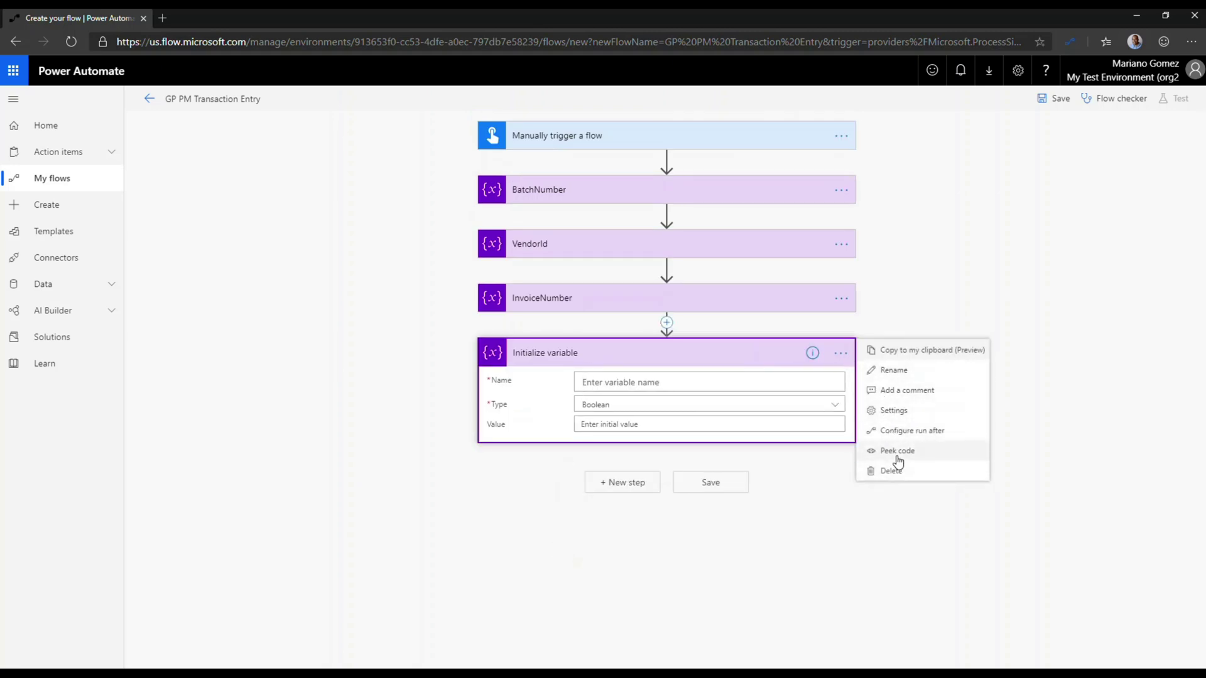
click(896, 371)
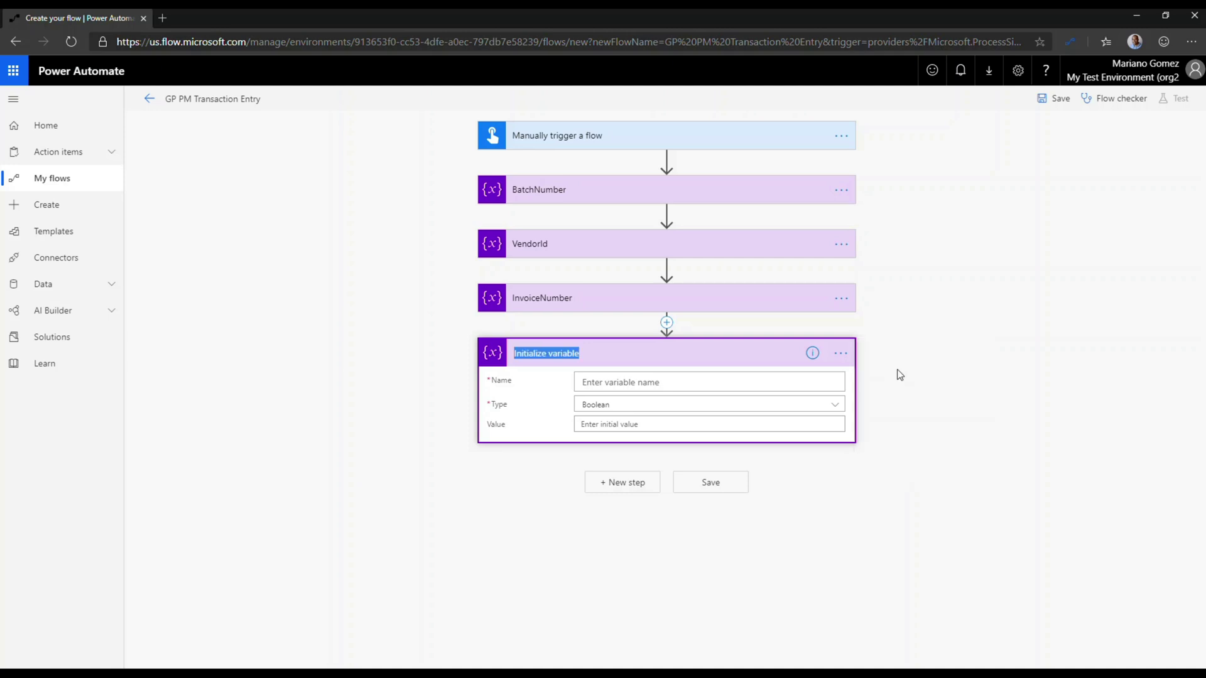
text(PurchaseAmount)
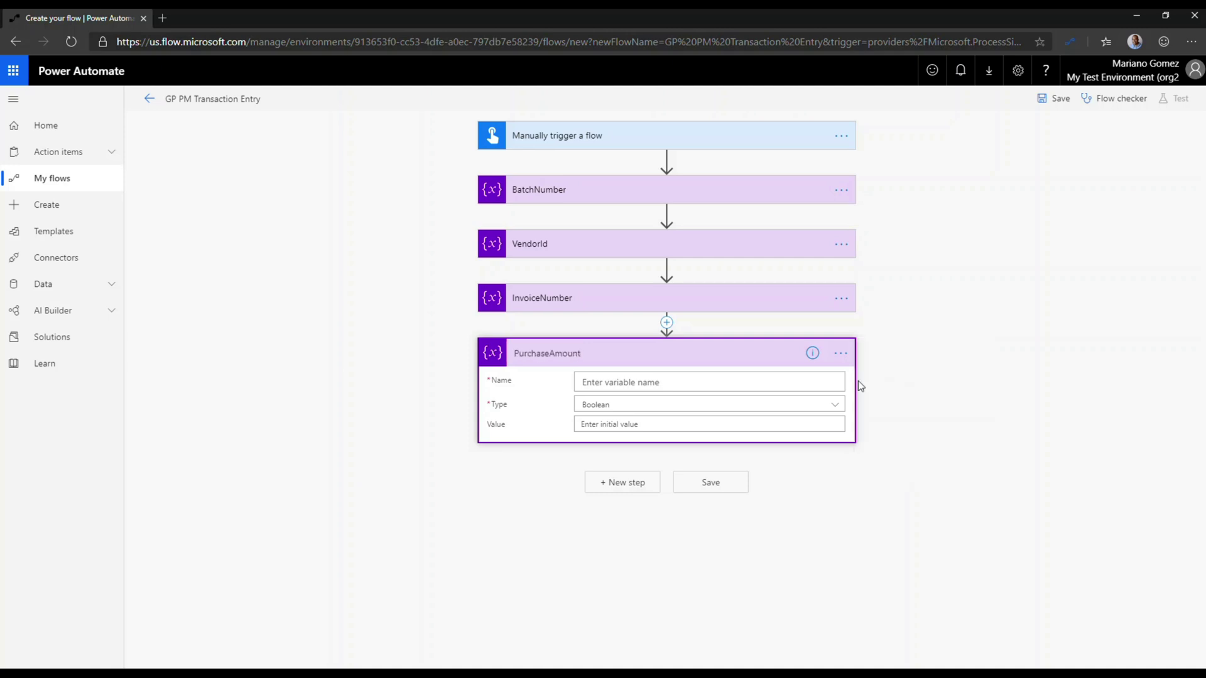
click(774, 380)
text(Purcha)
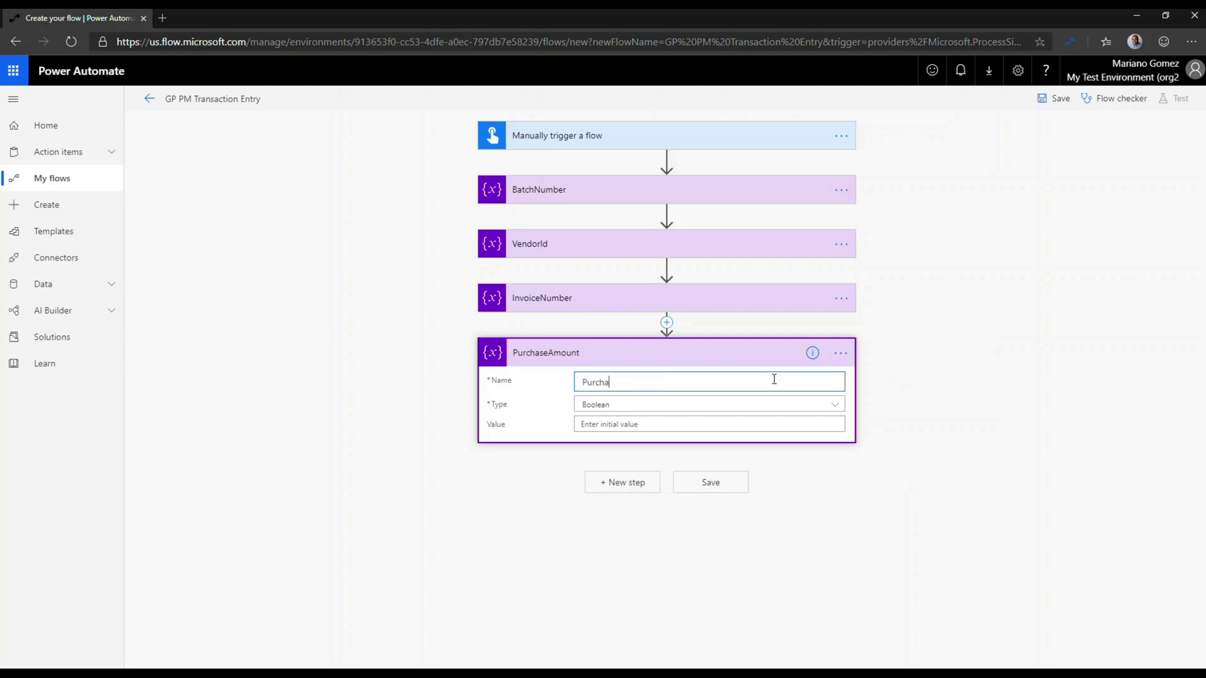
text(seAmount)
click(667, 406)
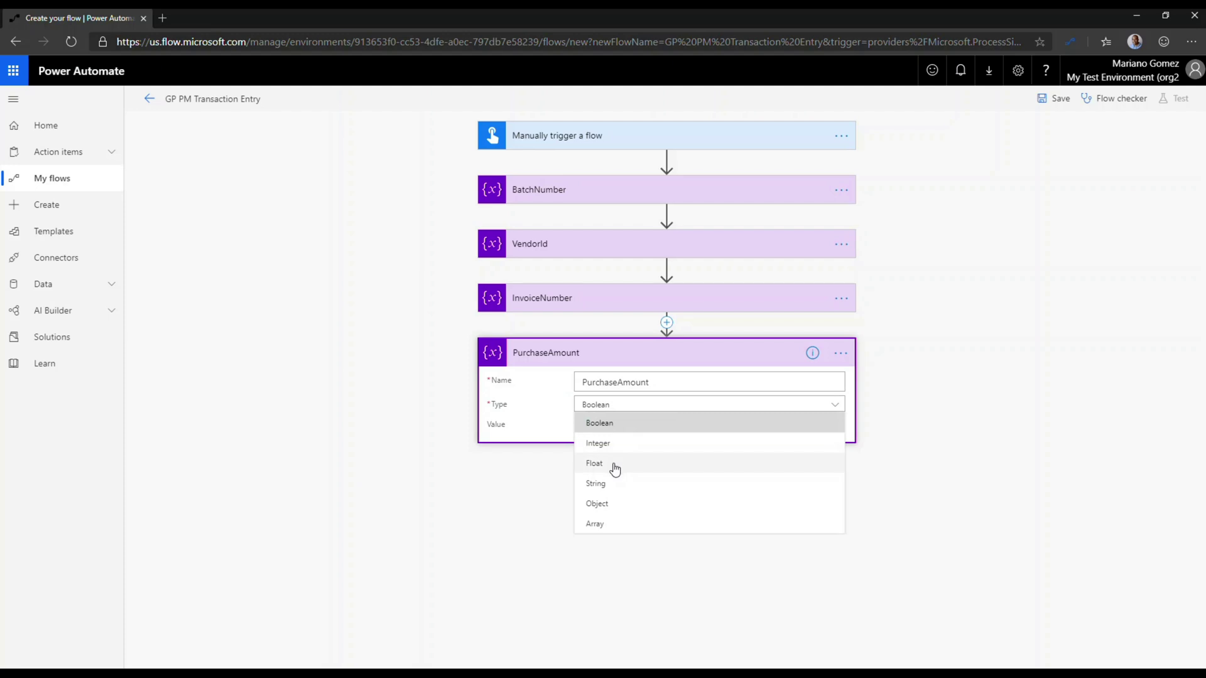
click(615, 468)
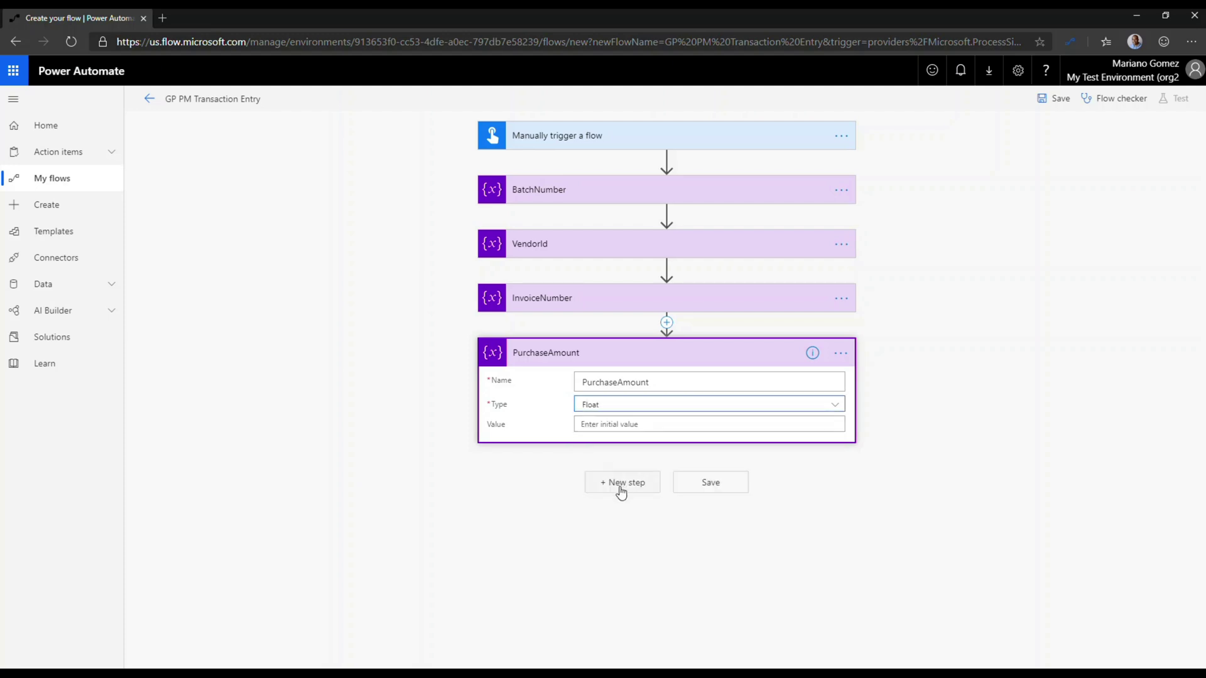
click(621, 484)
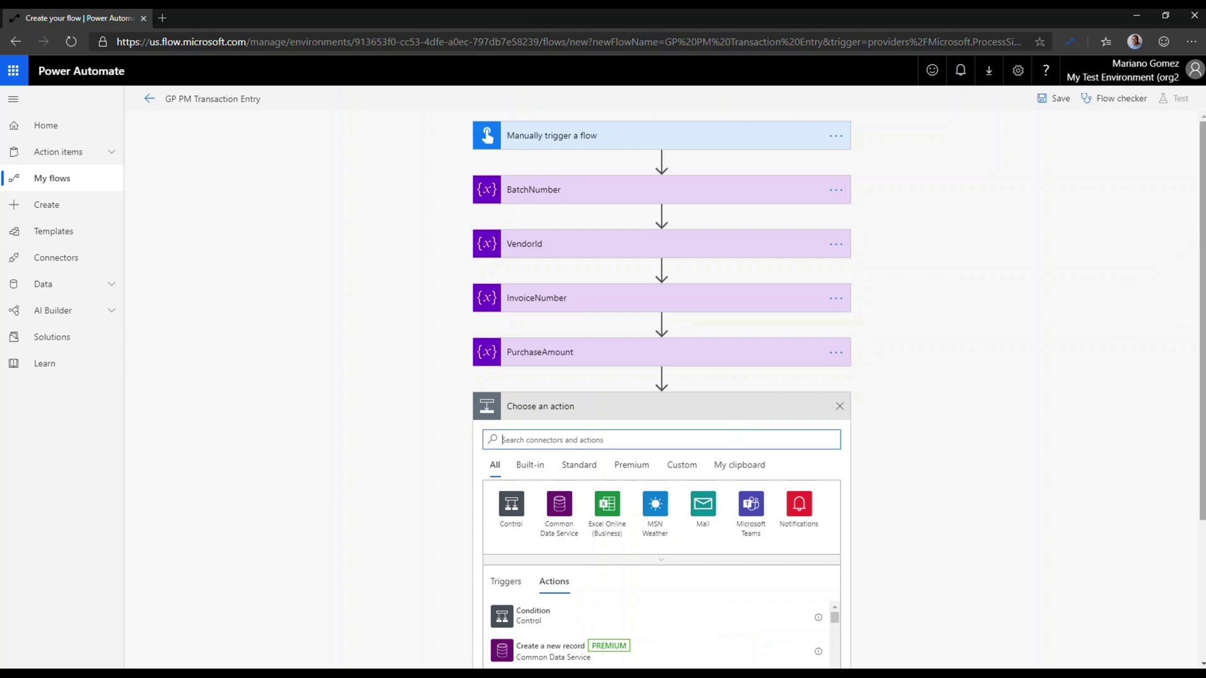
Step: Add a Run a UI flow for desktop action set to the GP Payables Transaction Entry UI flow
scroll(1200, 245, down, 1)
scroll(1200, 245, down, 1)
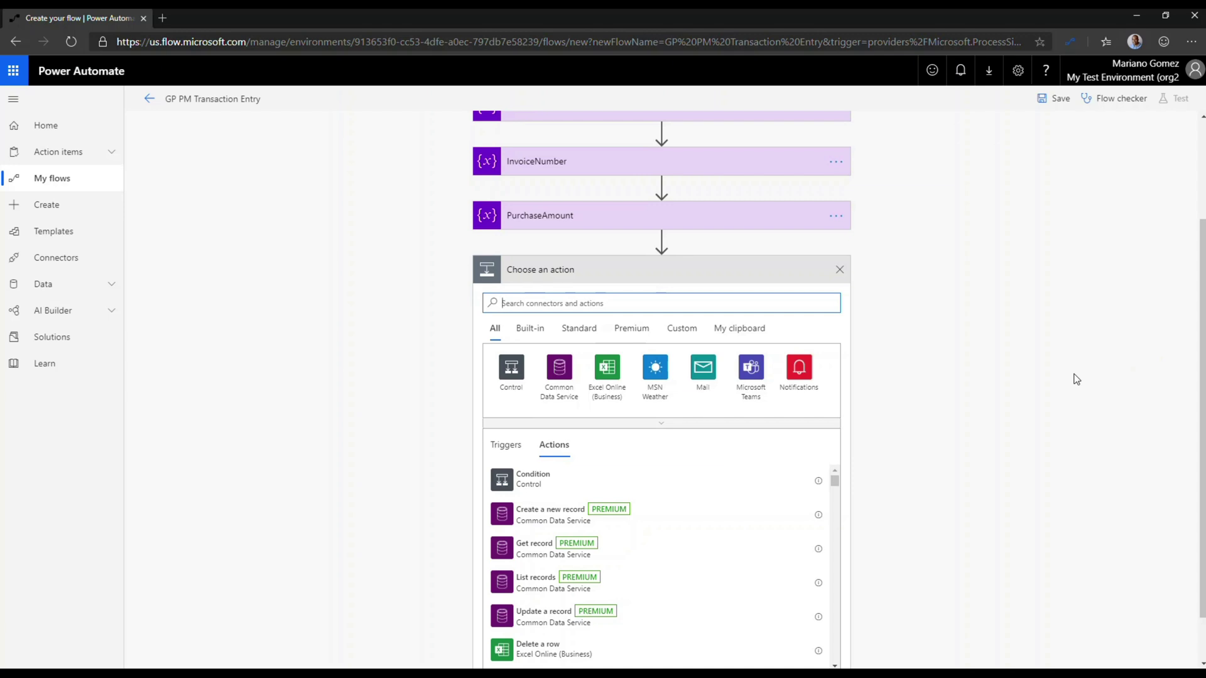
text(UI)
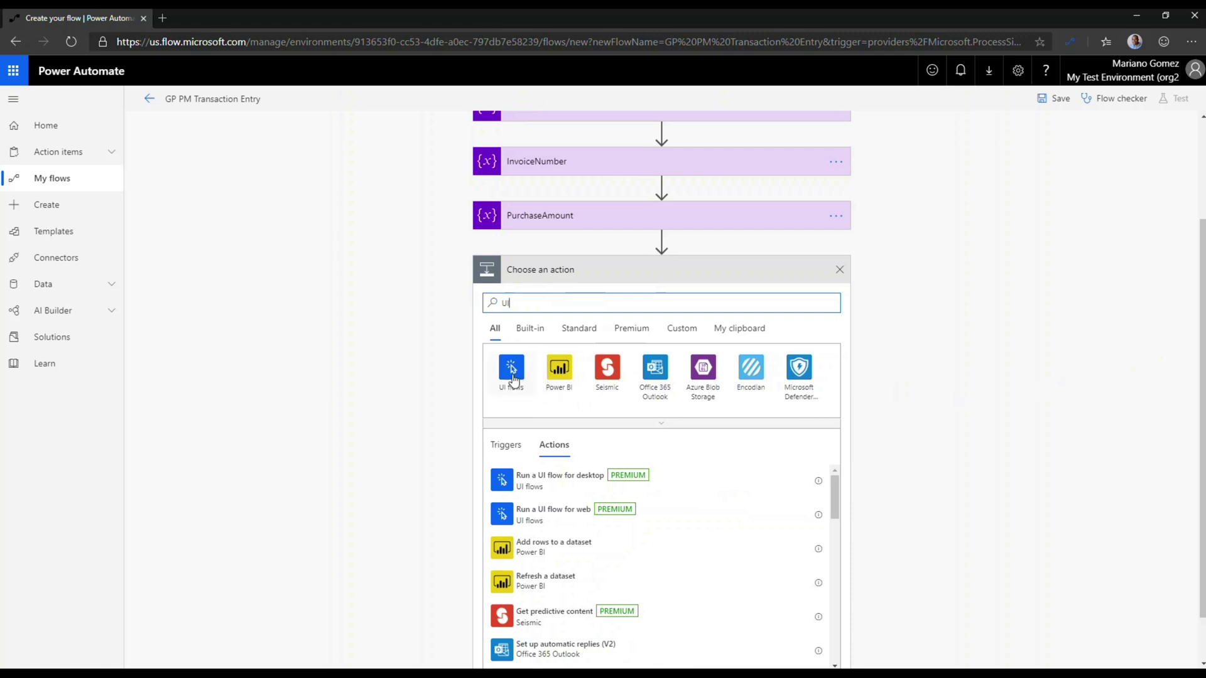
click(504, 377)
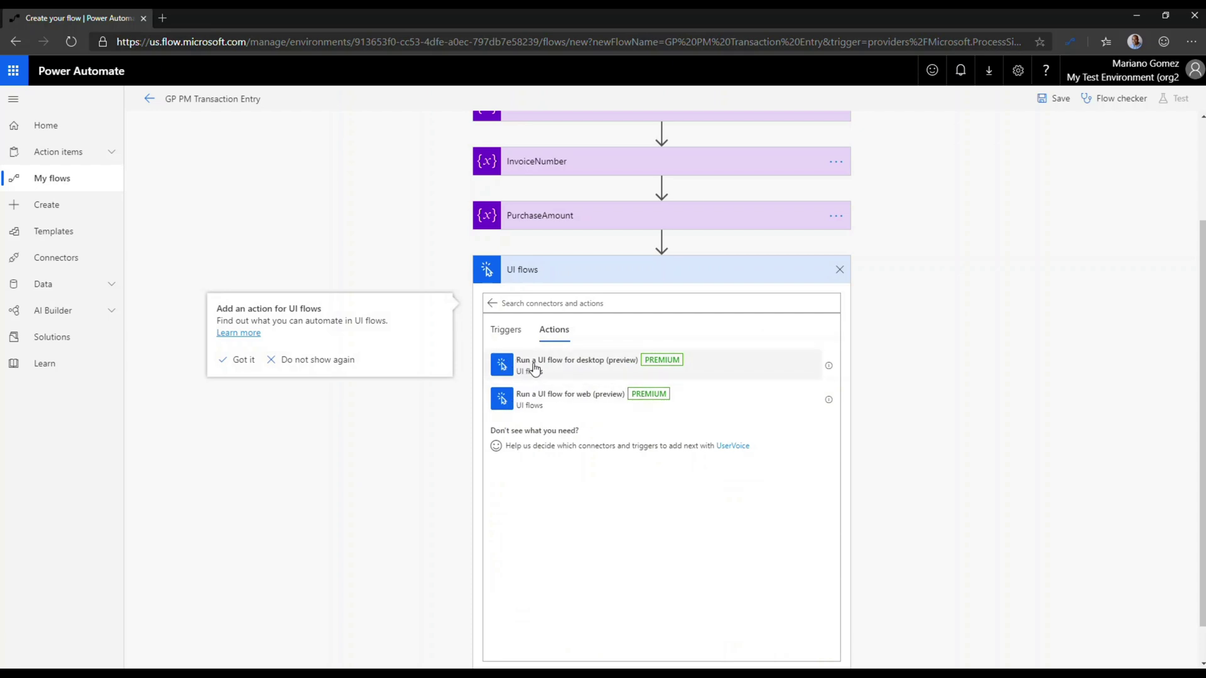
click(534, 369)
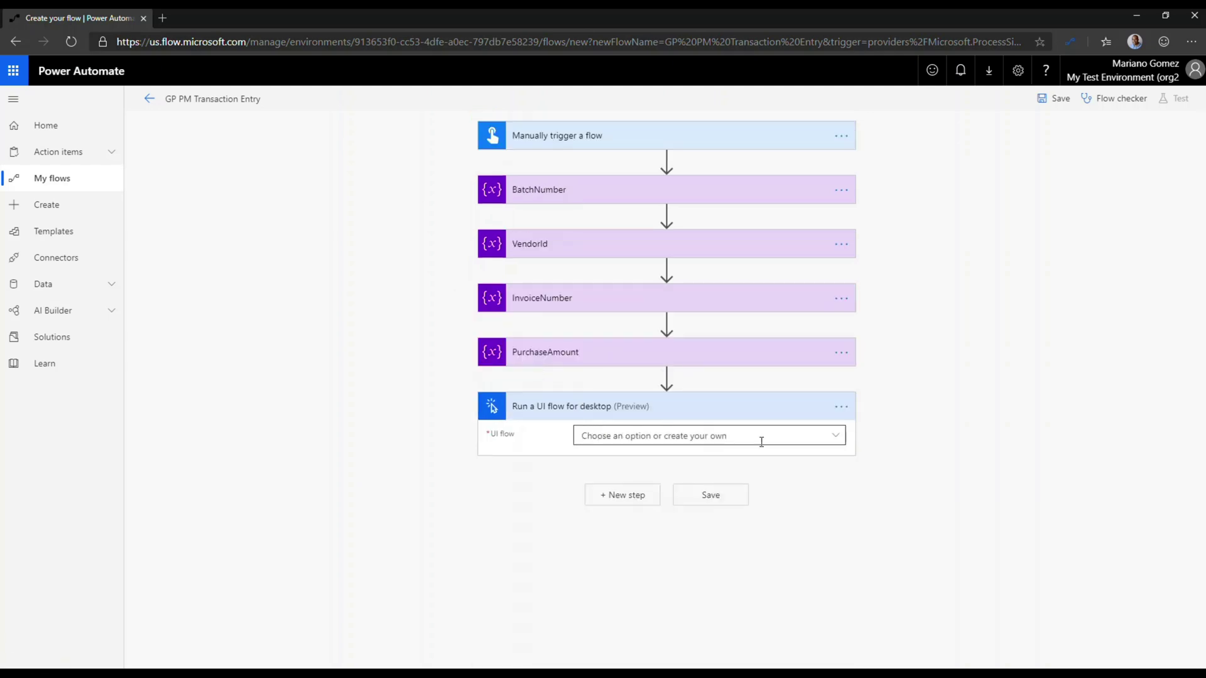
click(836, 437)
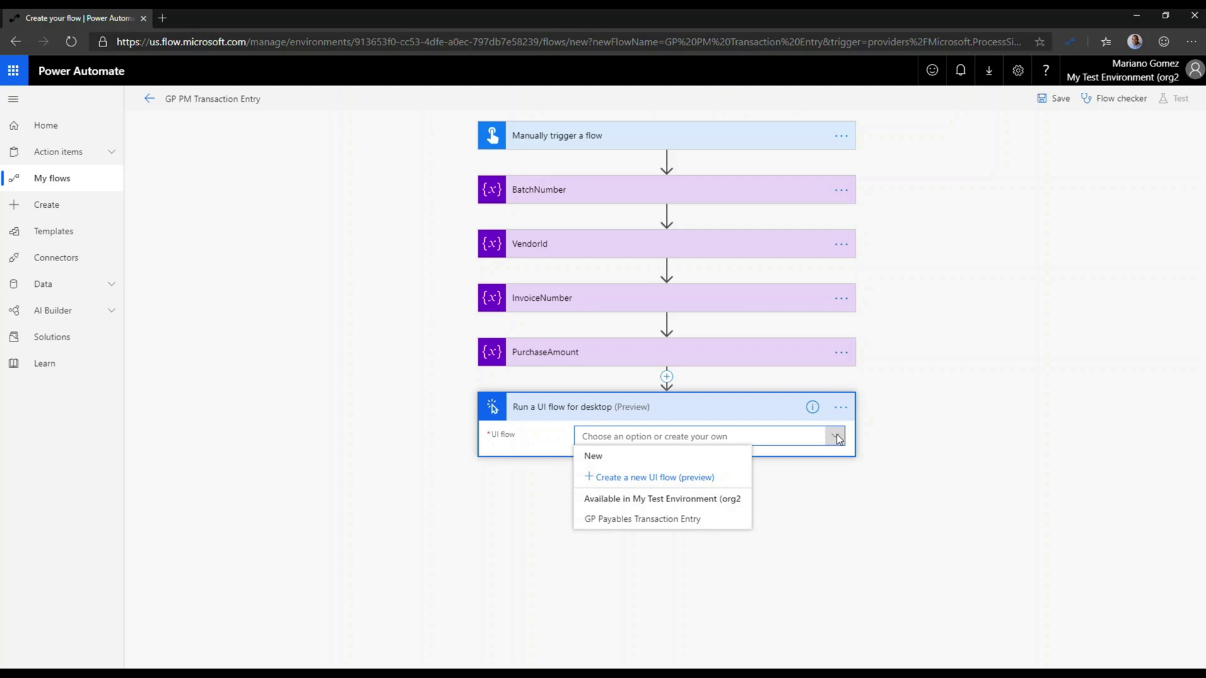
click(640, 521)
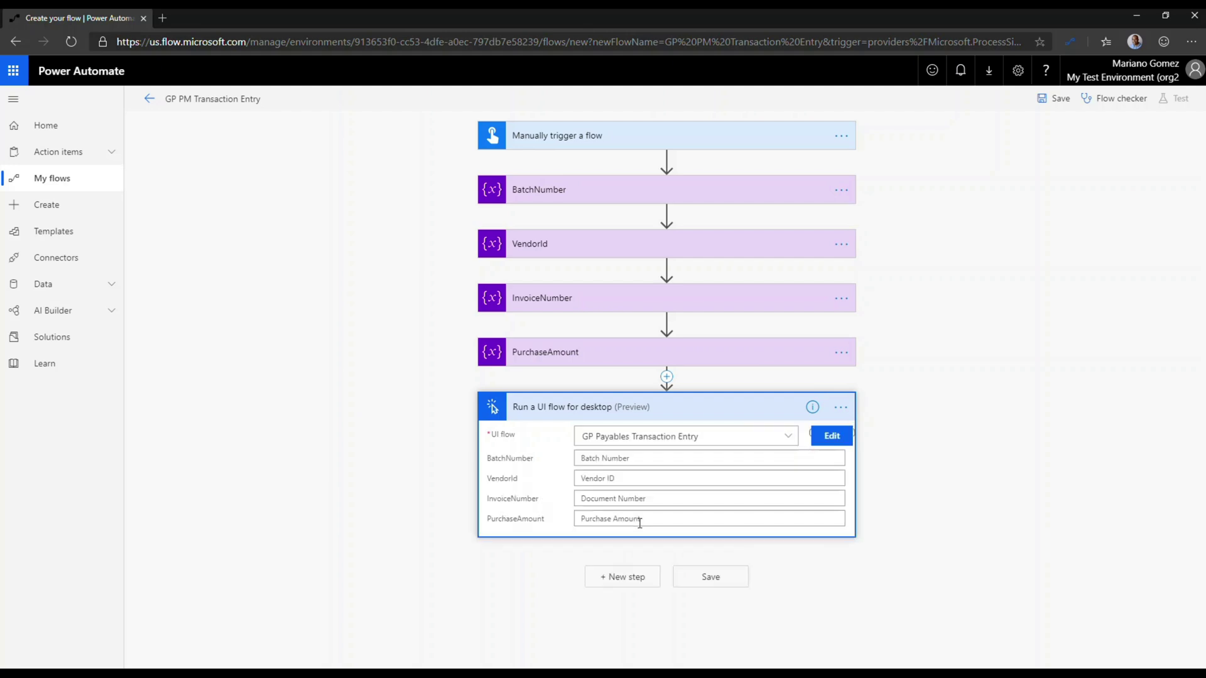
Step: Map the BatchNumber, VendorId, InvoiceNumber and PurchaseAmount variables into the UI flow's matching inputs
click(603, 460)
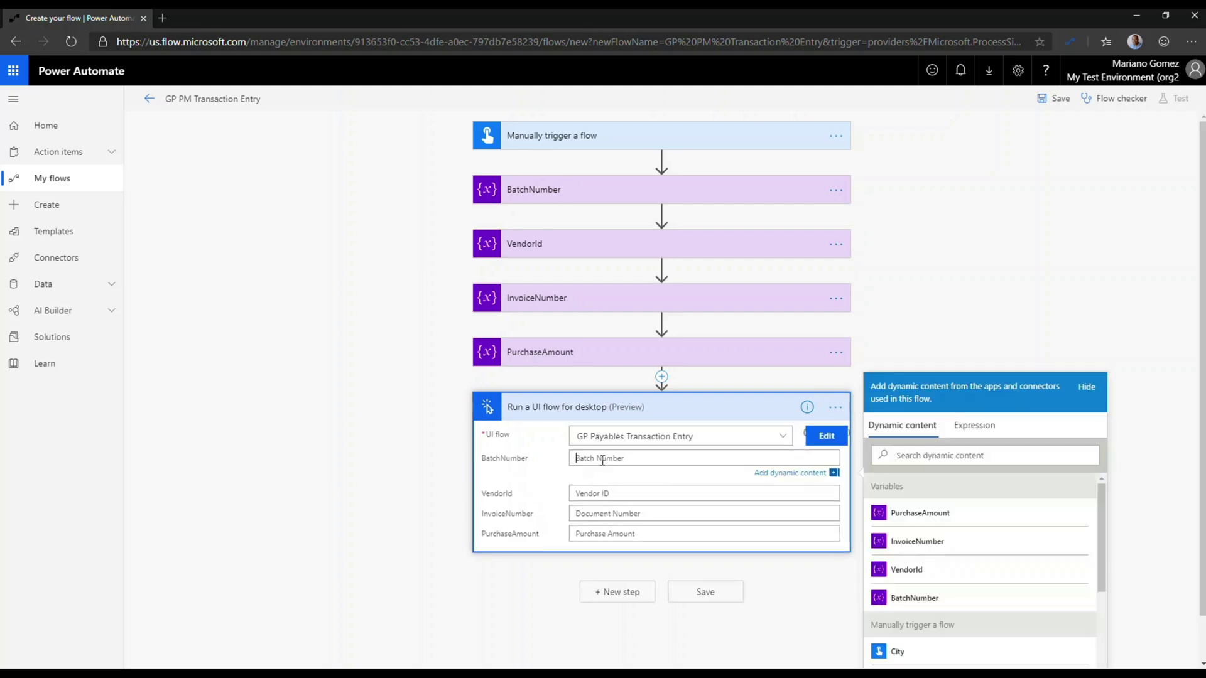
click(914, 599)
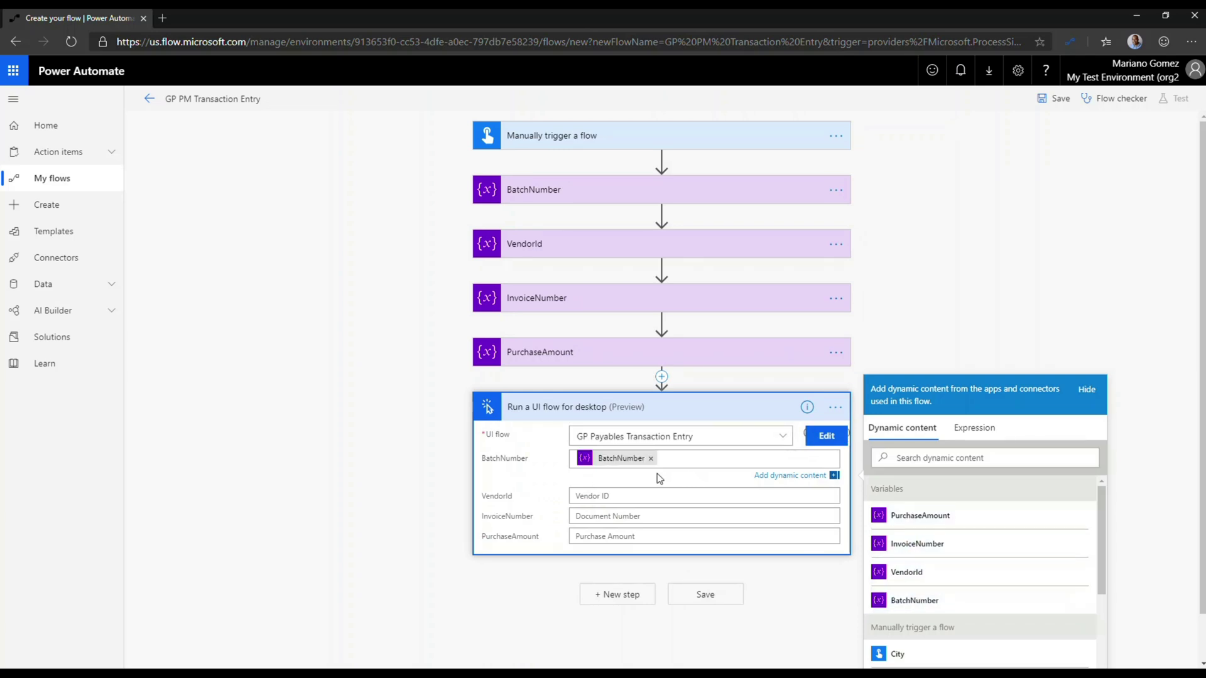
click(605, 496)
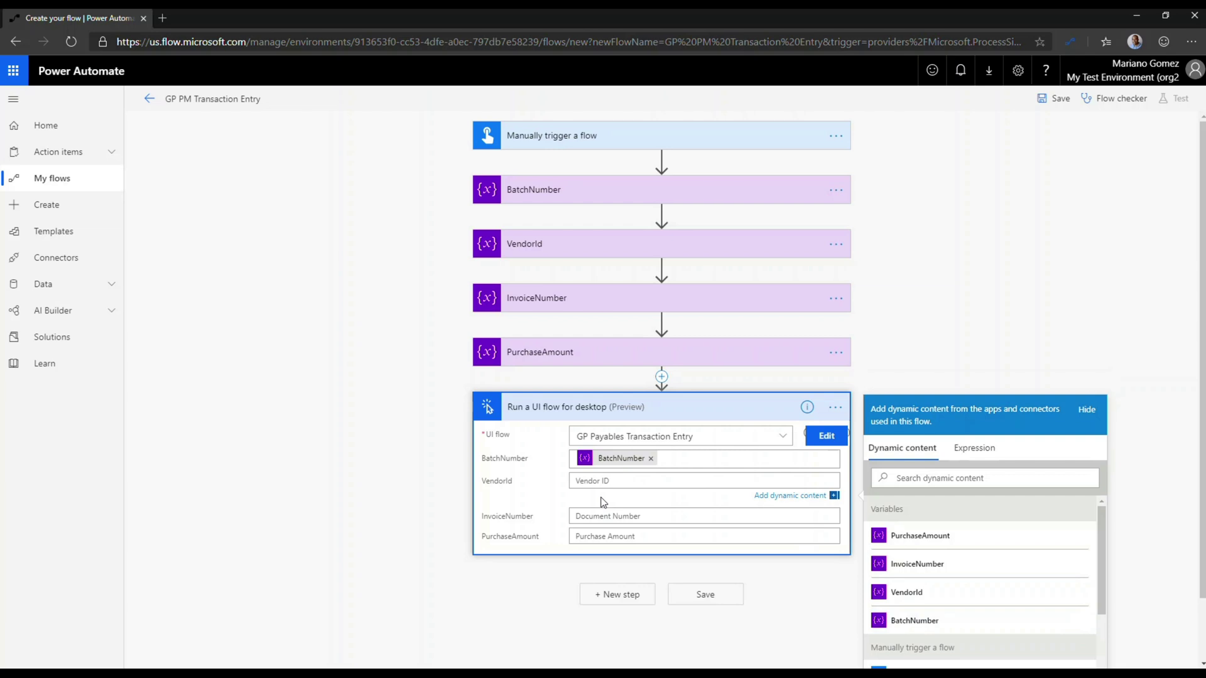
click(912, 597)
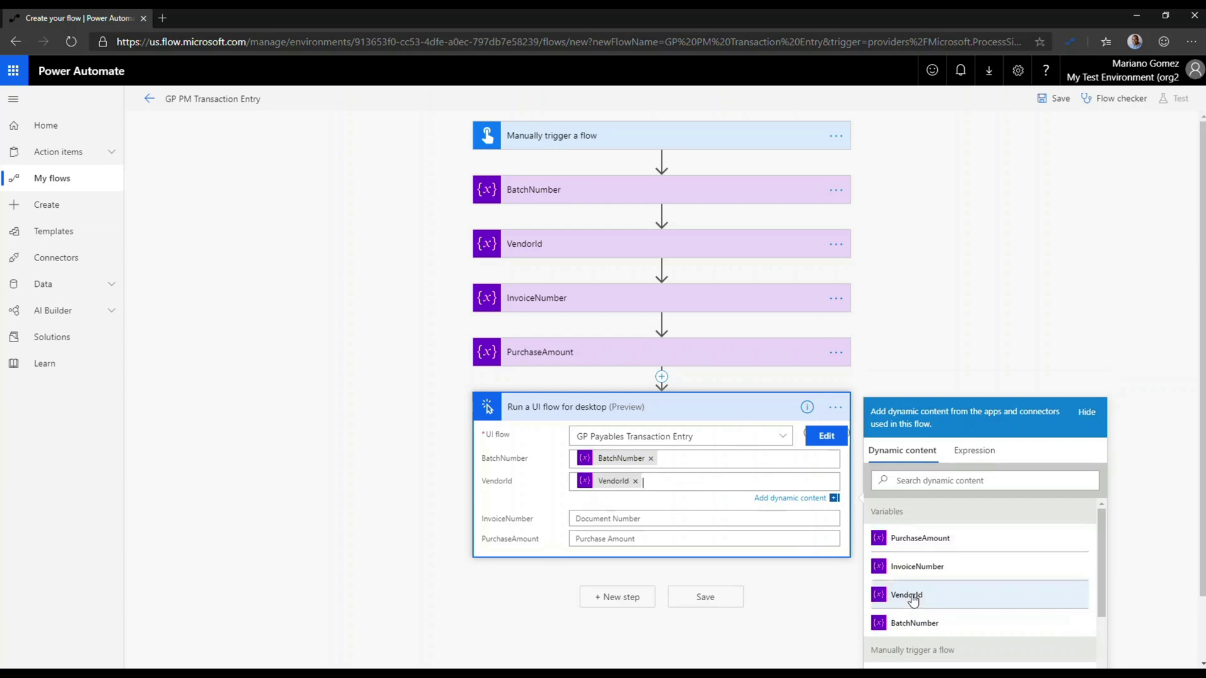
click(605, 520)
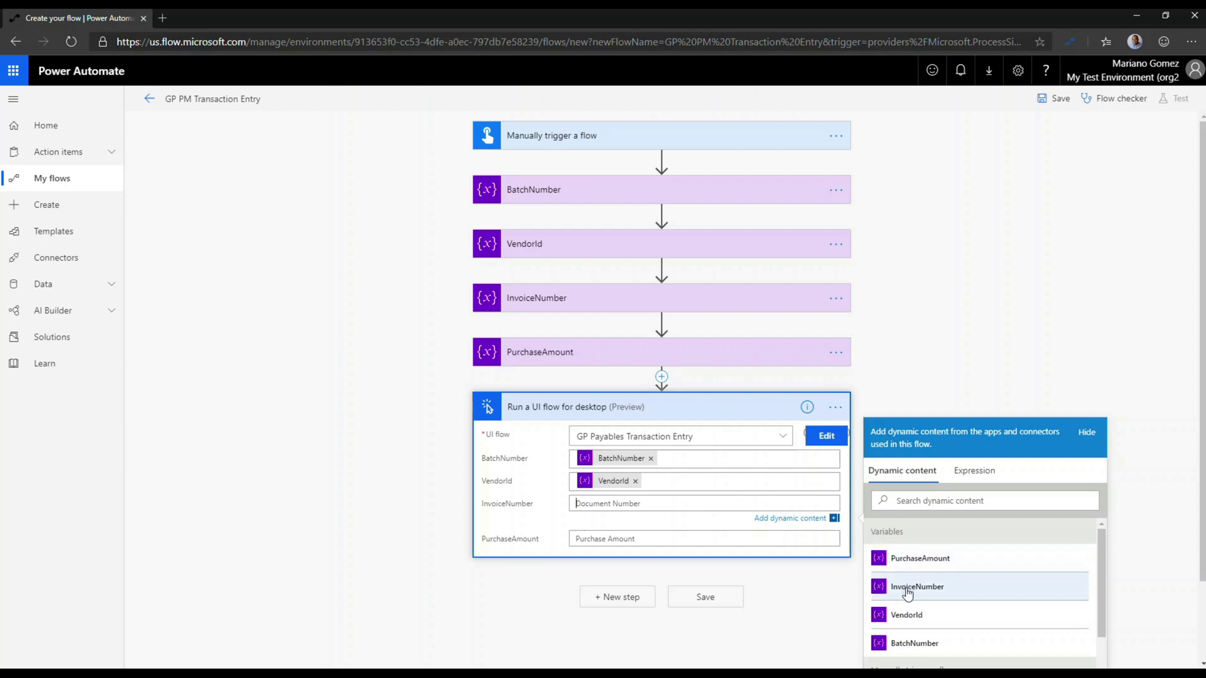
click(907, 588)
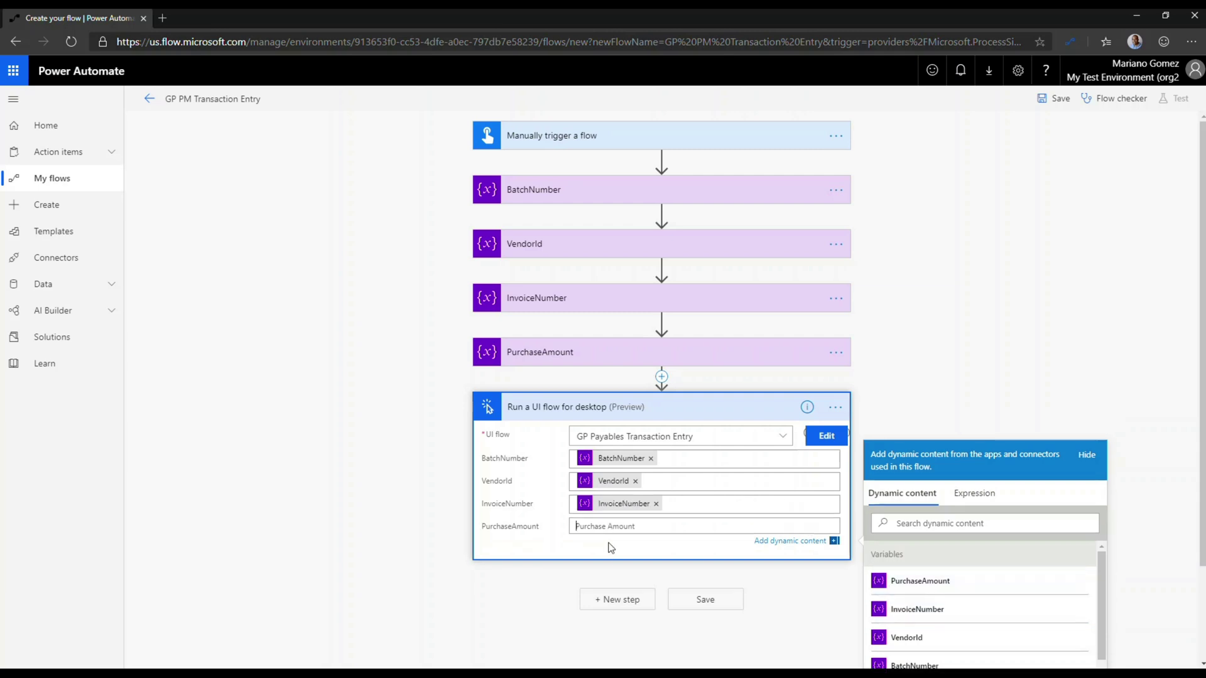
click(932, 587)
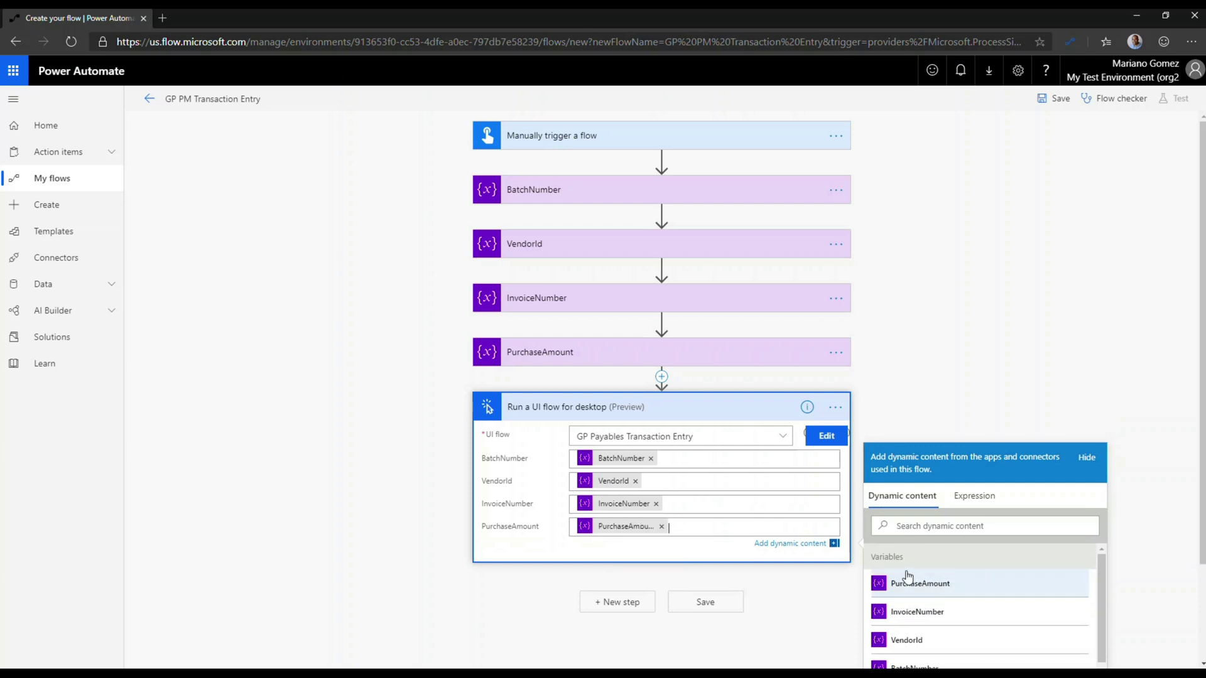
click(892, 409)
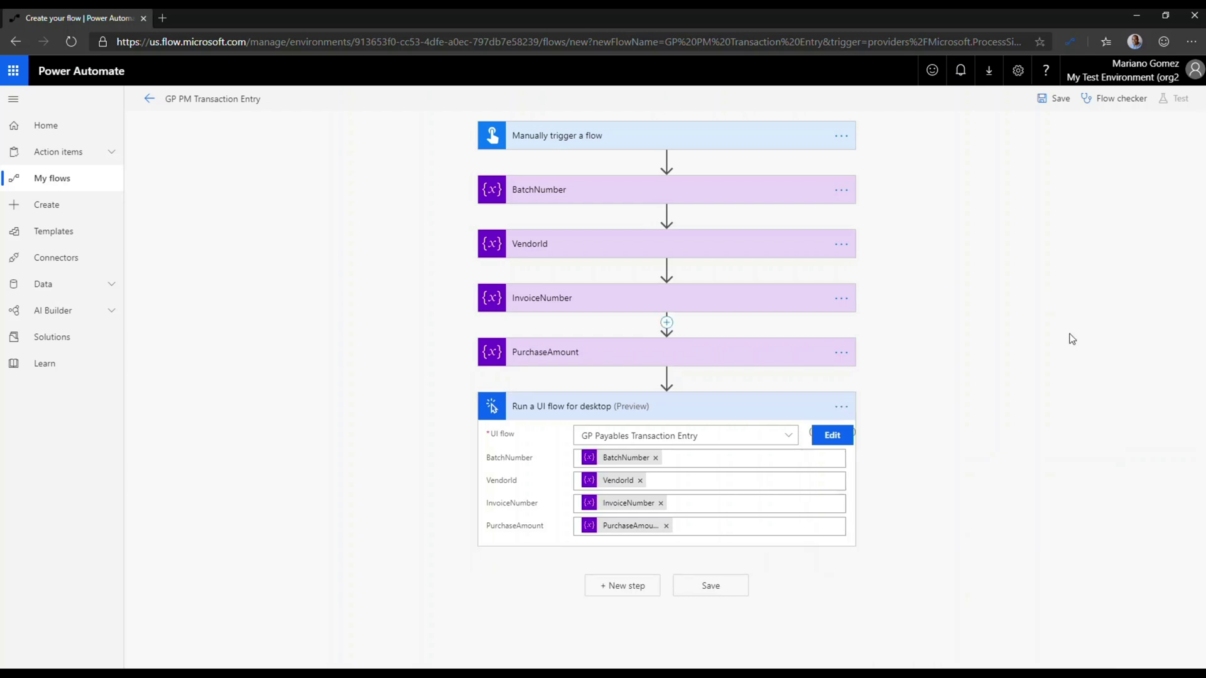
click(619, 142)
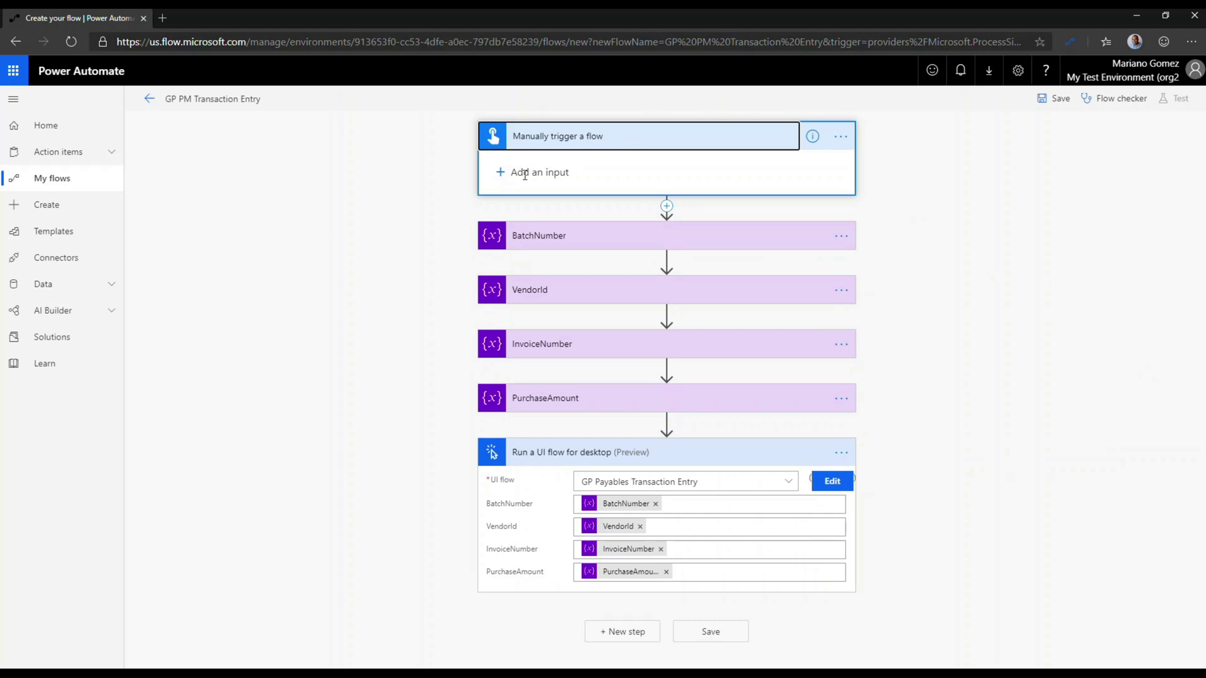
Step: Add text inputs Batch Number and Vendor ID to the manual trigger
click(500, 173)
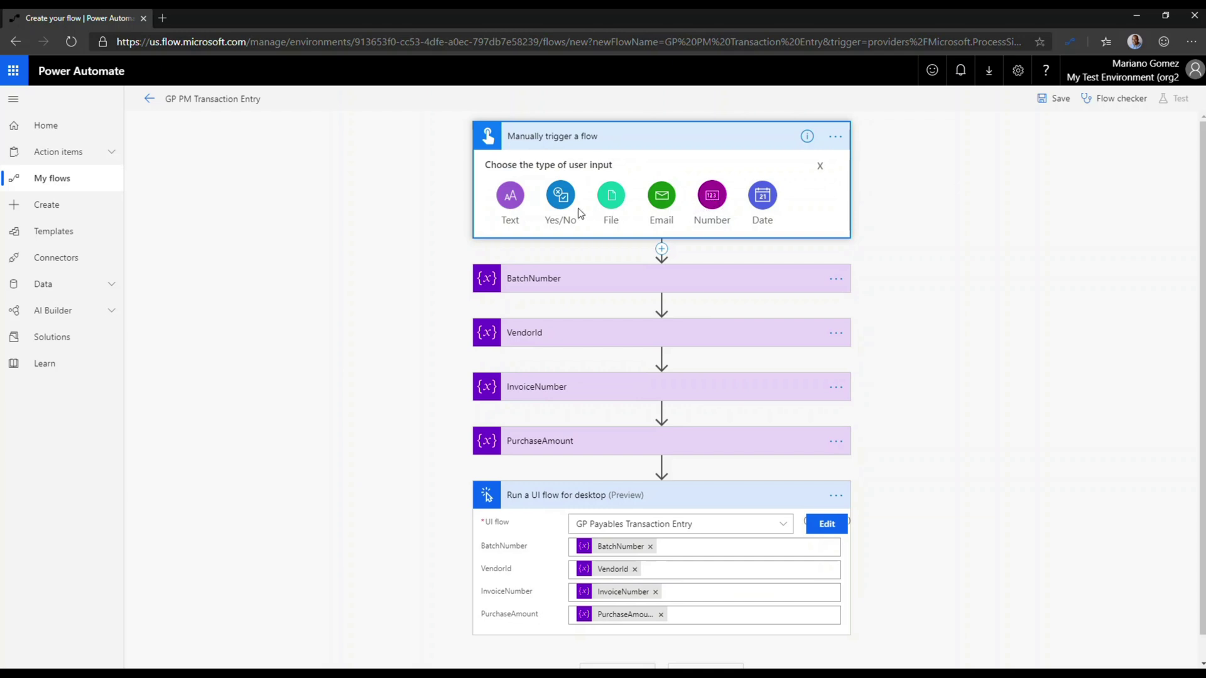
click(510, 200)
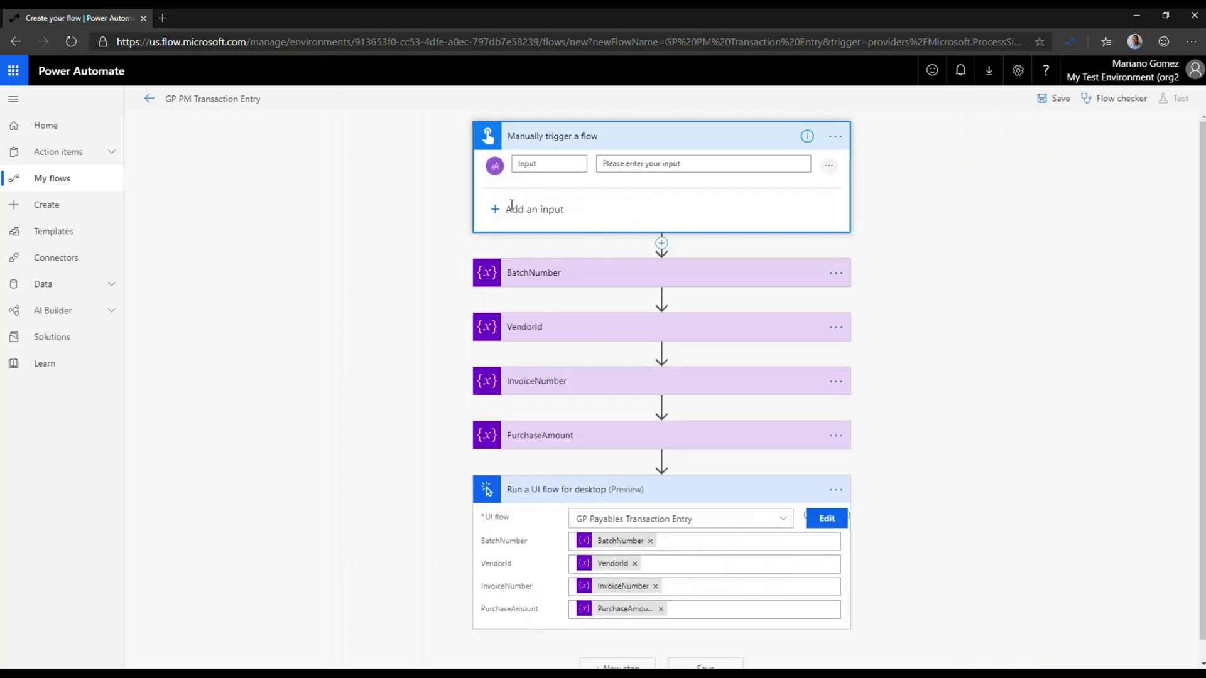
click(526, 164)
text(BatchNu)
key(BackSpace)
key(BackSpace)
key(shift+Right)
key(shift+Right)
key(shift+Right)
text(Number)
click(507, 209)
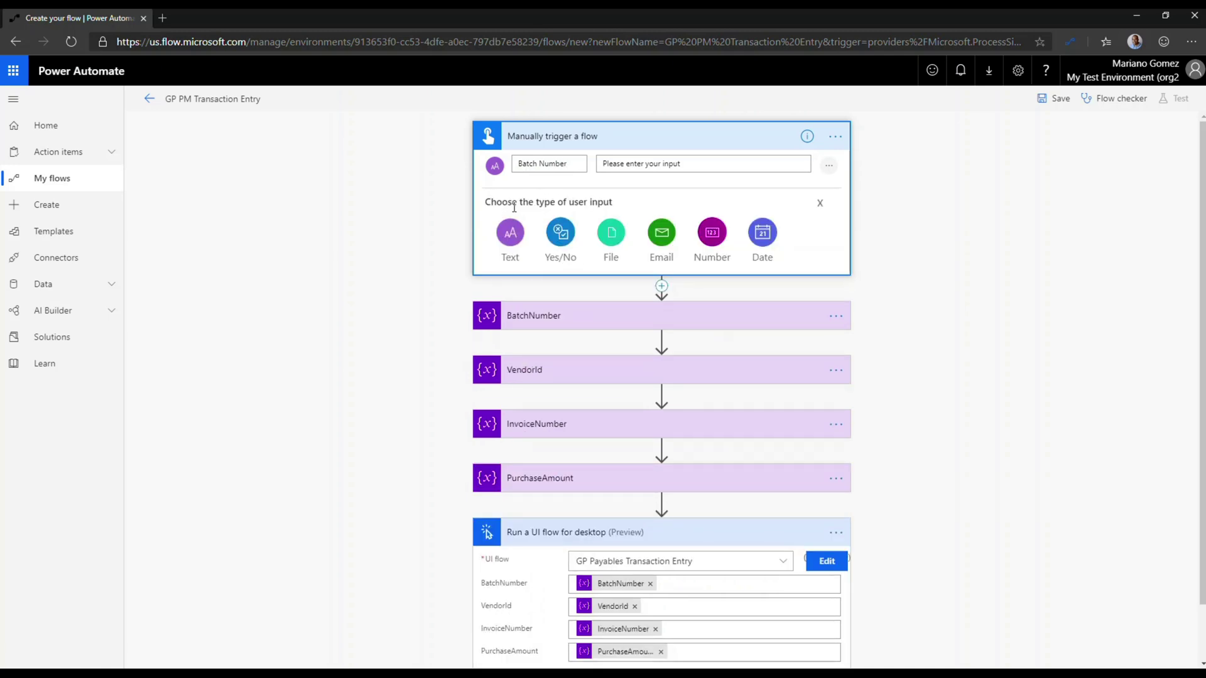
click(510, 234)
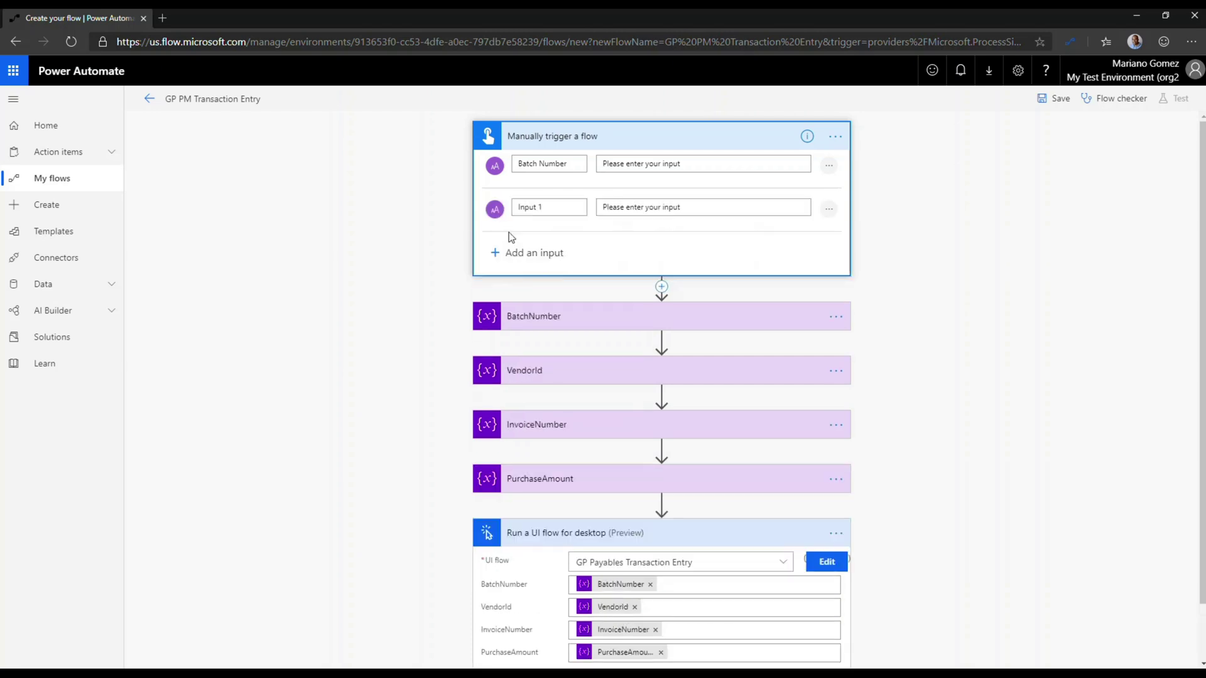
text(Vendor ID)
Step: Add a text input Invoice Number and a number input Purchase Amount to the trigger
click(497, 254)
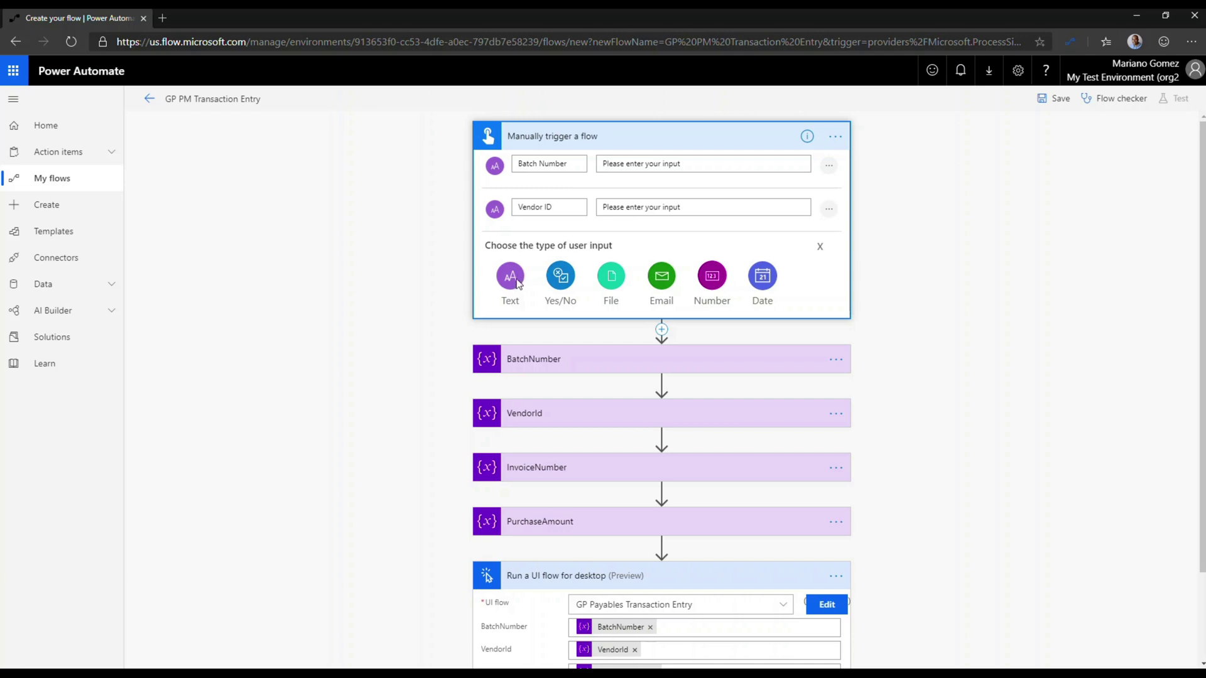
click(510, 278)
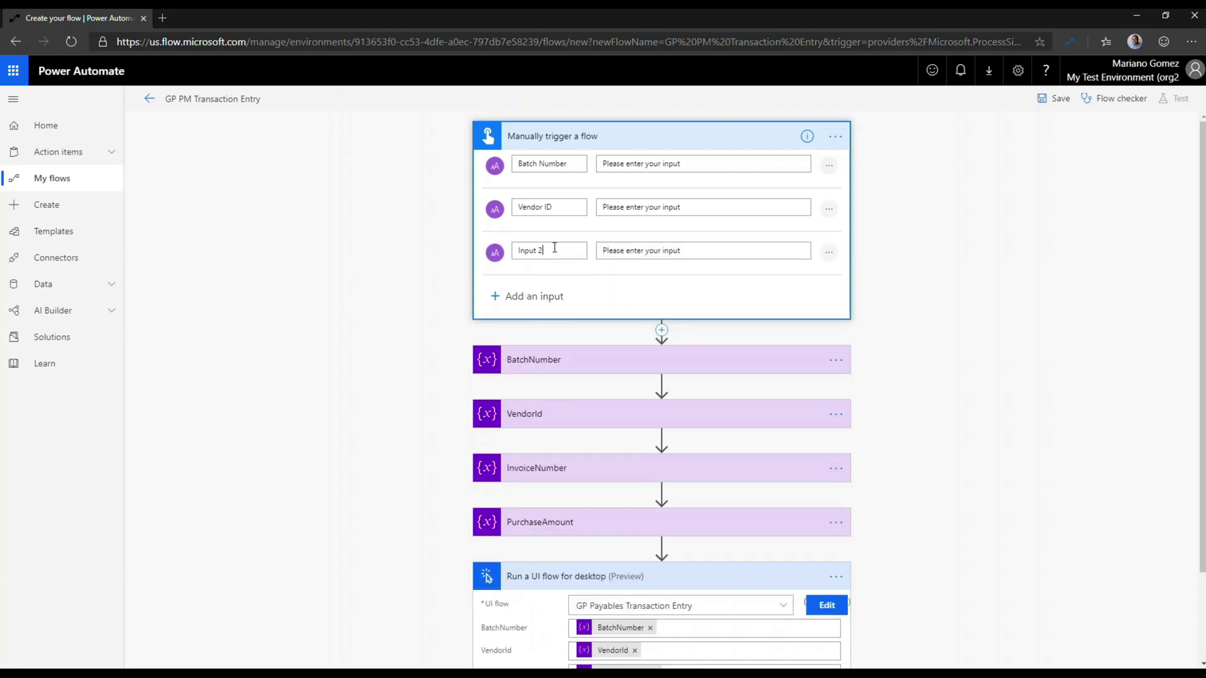
drag(552, 251, 498, 251)
text(Invoice Number)
click(520, 298)
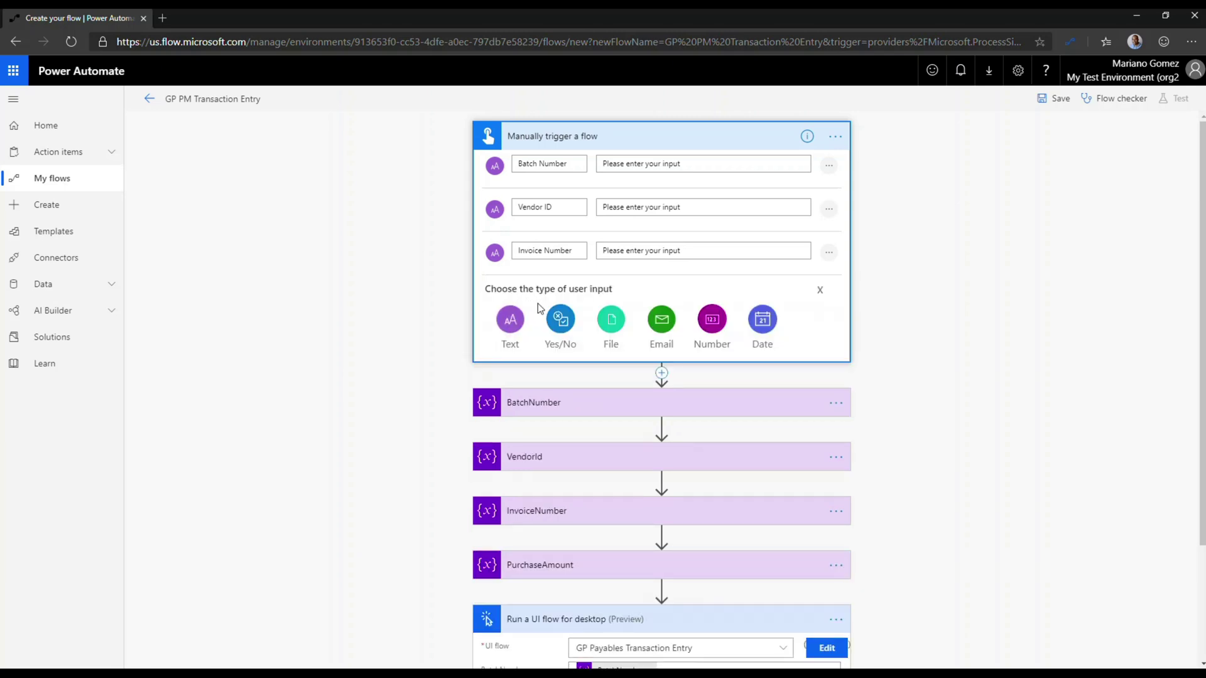
click(711, 323)
drag(559, 295, 480, 296)
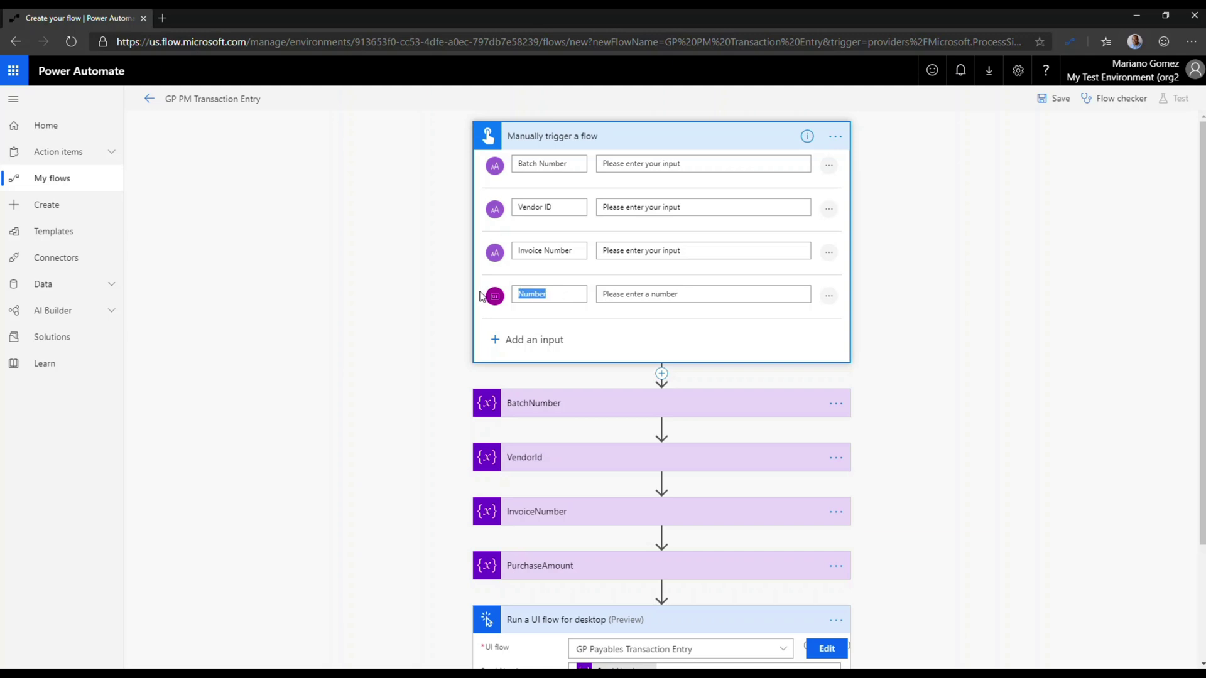
text(Purchase Amount)
Step: Set the BatchNumber and VendorId variable values to the trigger's Batch Number and Vendor ID inputs
click(605, 412)
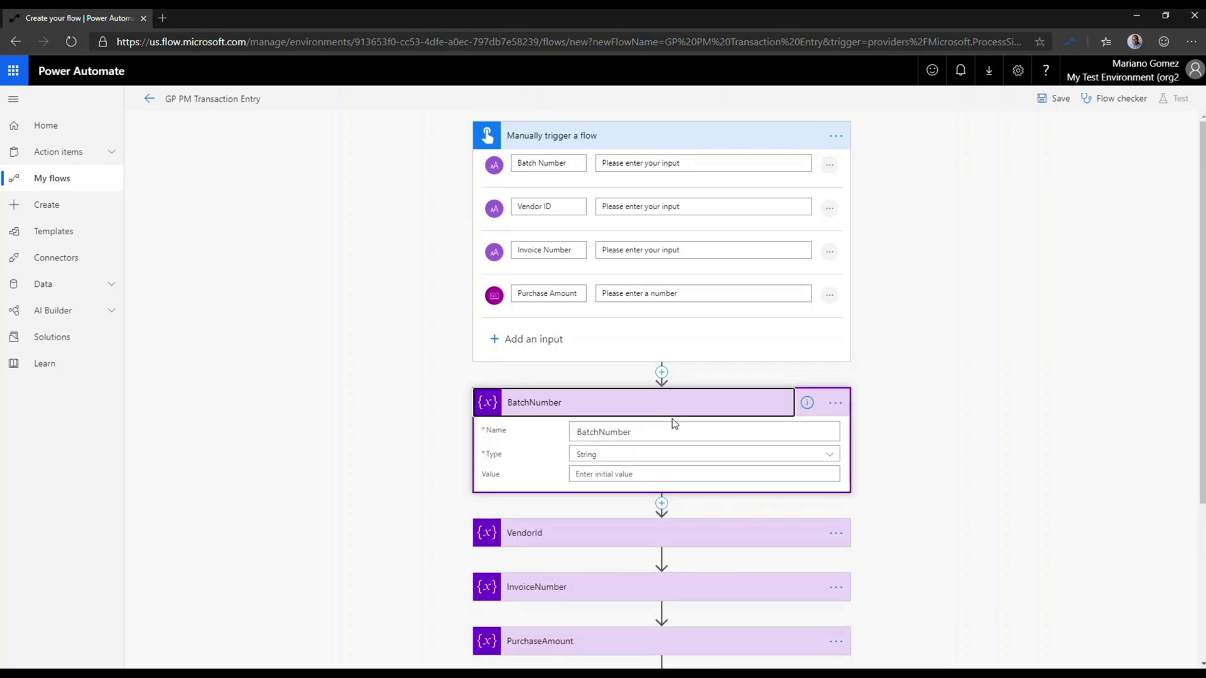
click(641, 476)
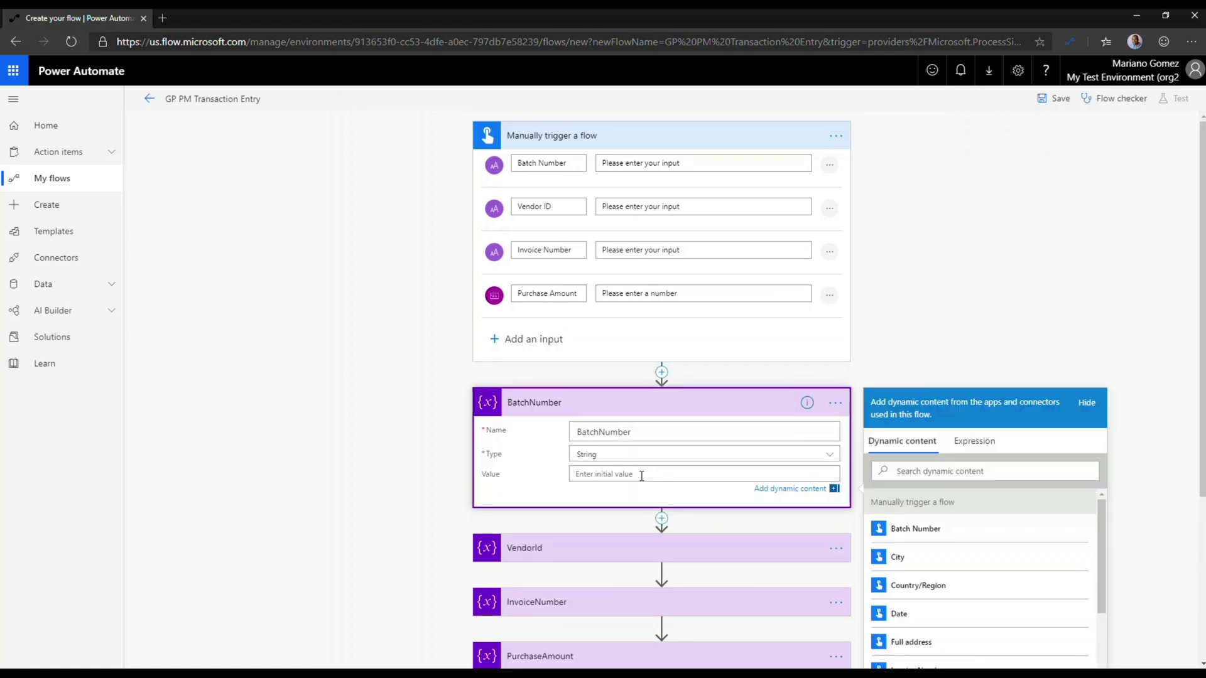
scroll(1202, 348, down, 1)
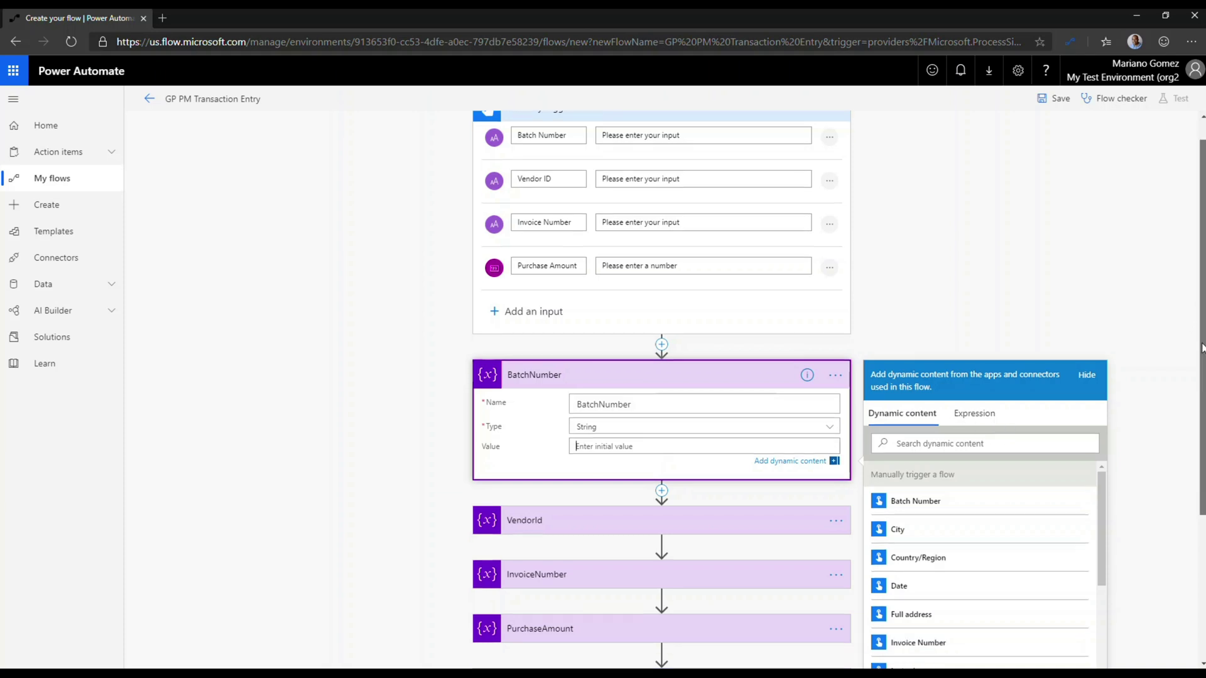
scroll(1202, 347, down, 2)
click(1016, 377)
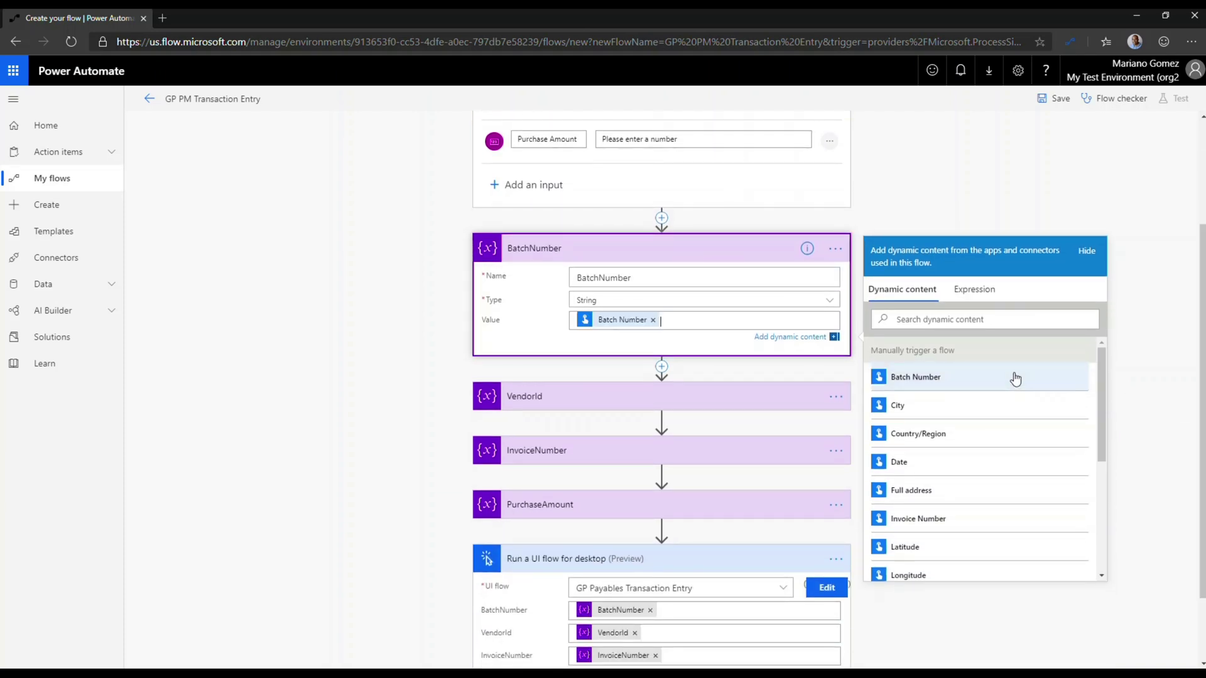
click(658, 402)
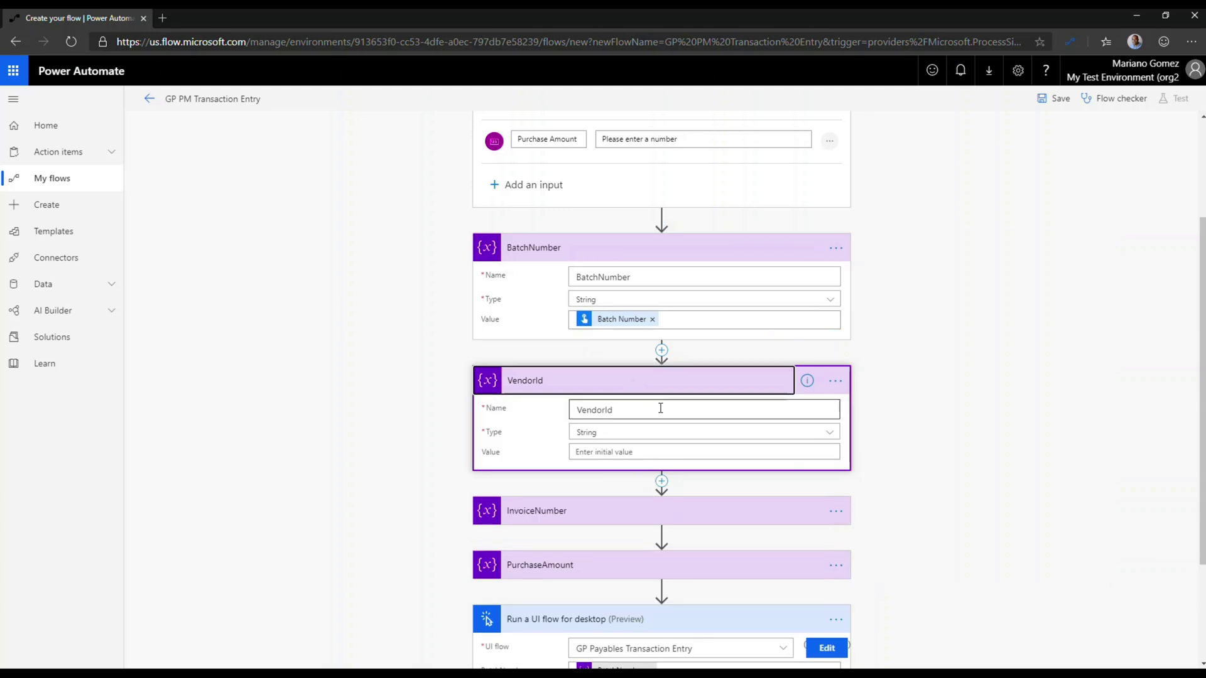
click(695, 452)
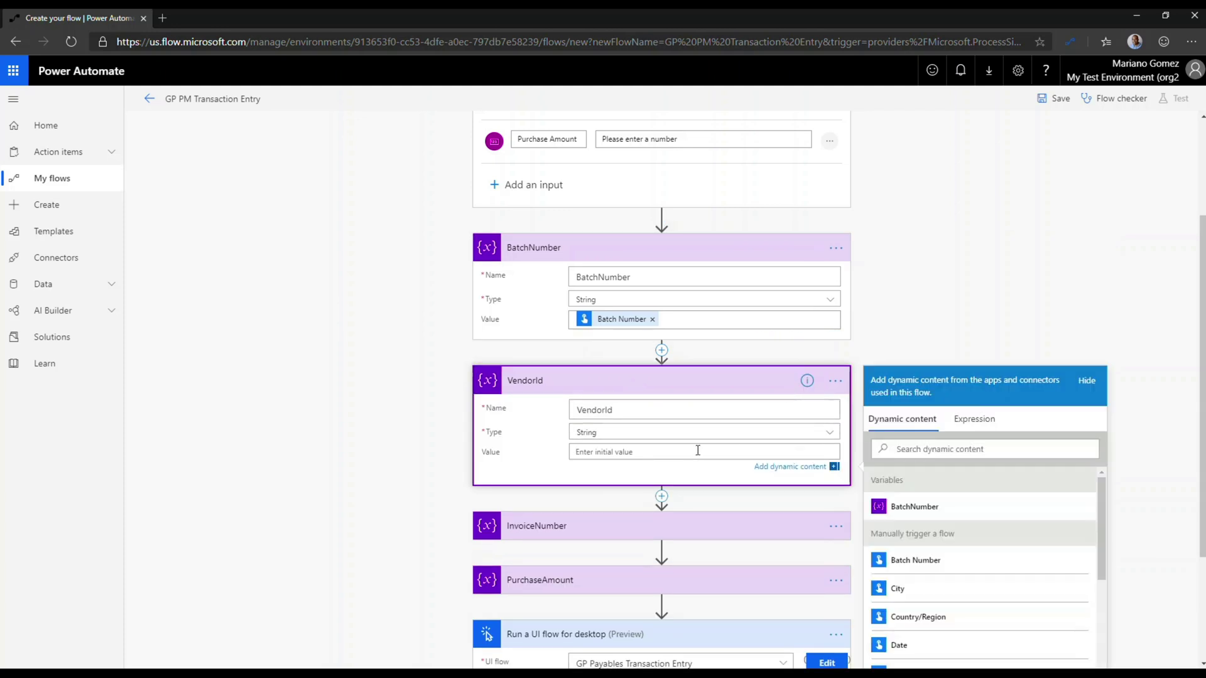
drag(1103, 503, 1107, 630)
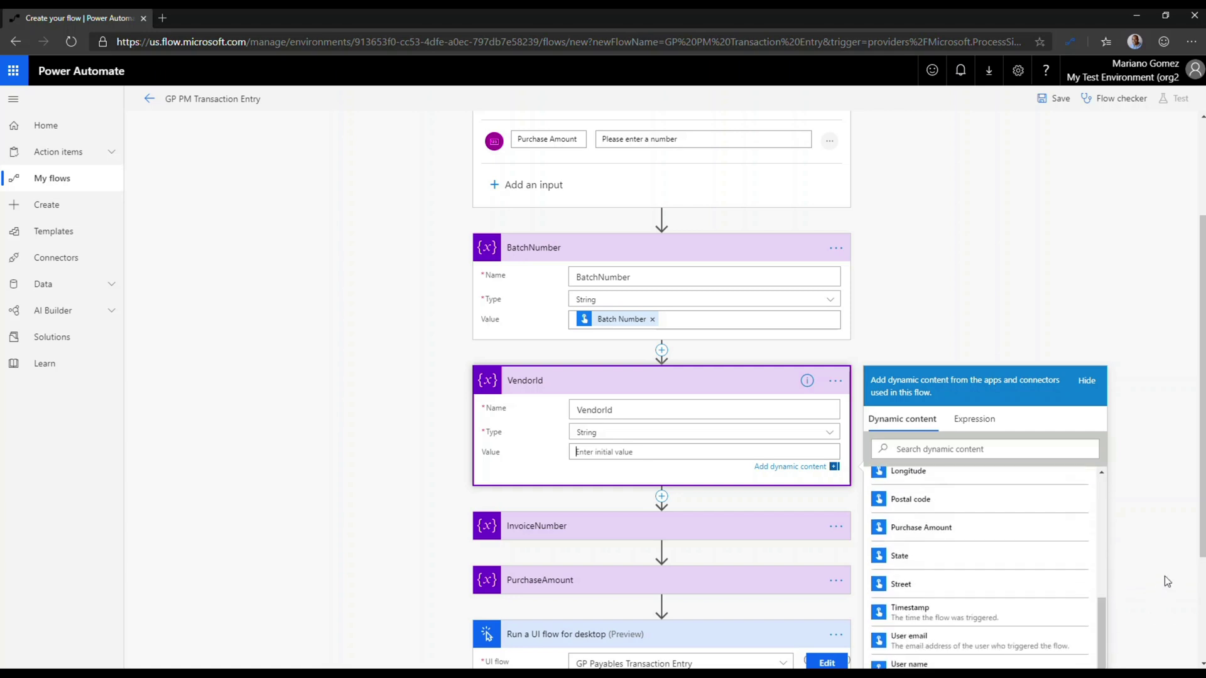
drag(1201, 538, 1202, 599)
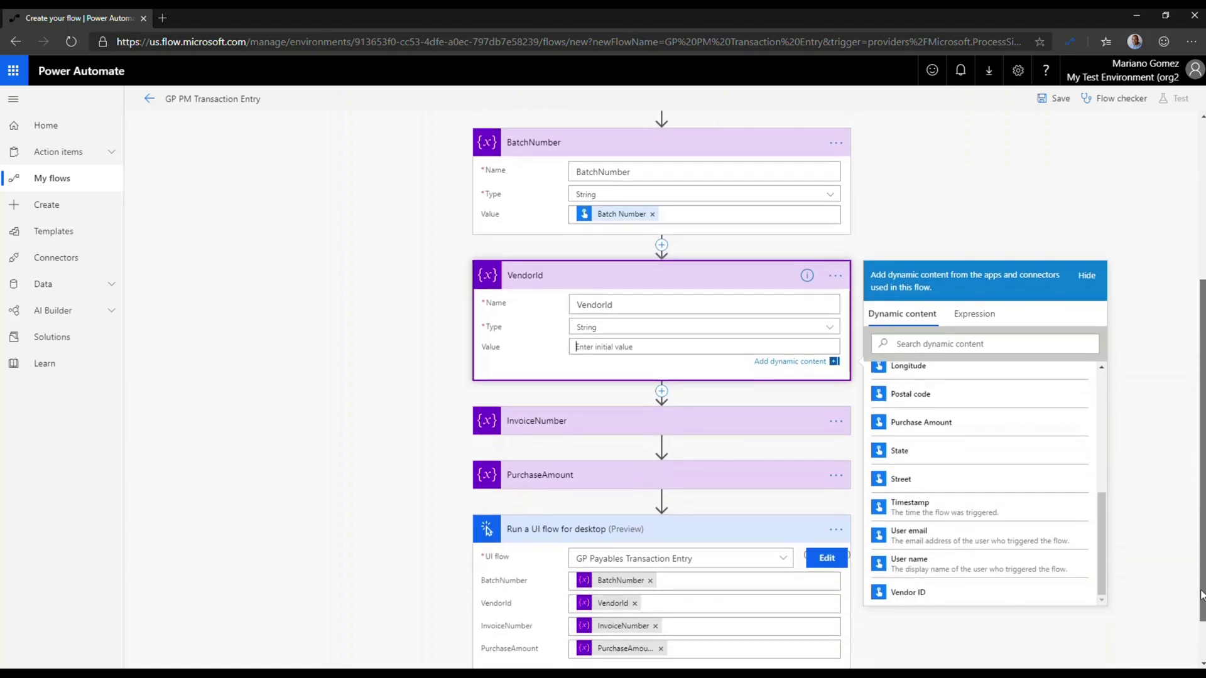
click(908, 595)
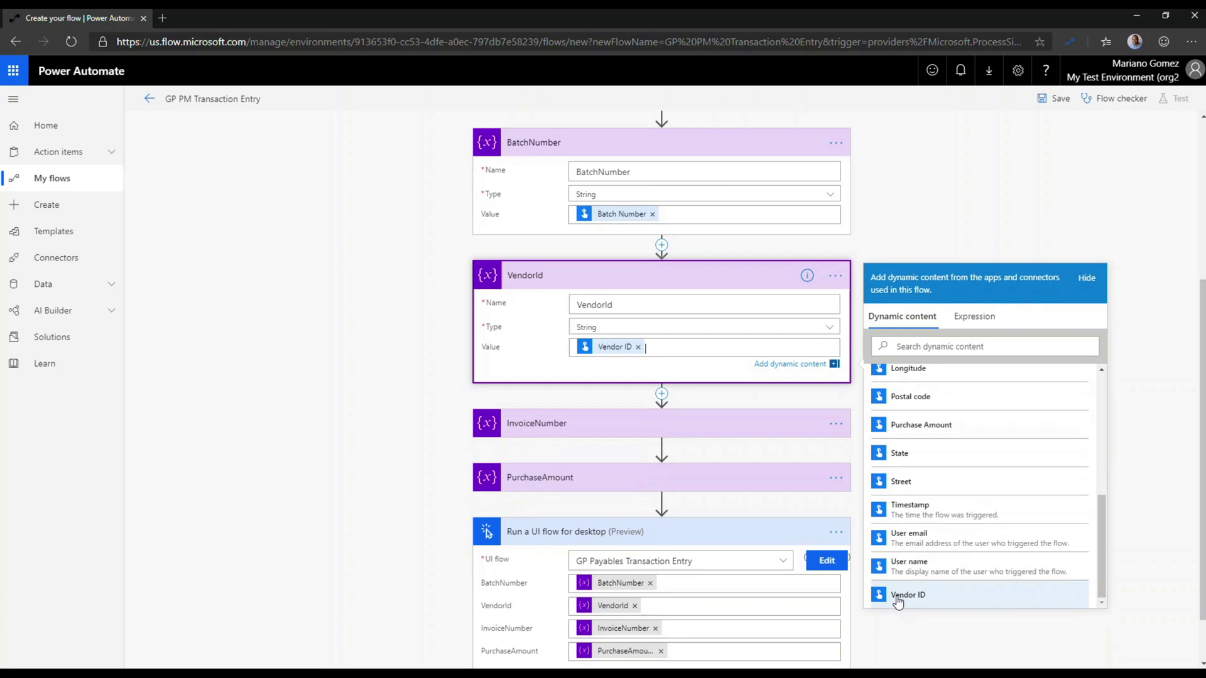
Step: Set the InvoiceNumber and PurchaseAmount values to the Invoice Number and Purchase Amount inputs
click(607, 427)
click(606, 479)
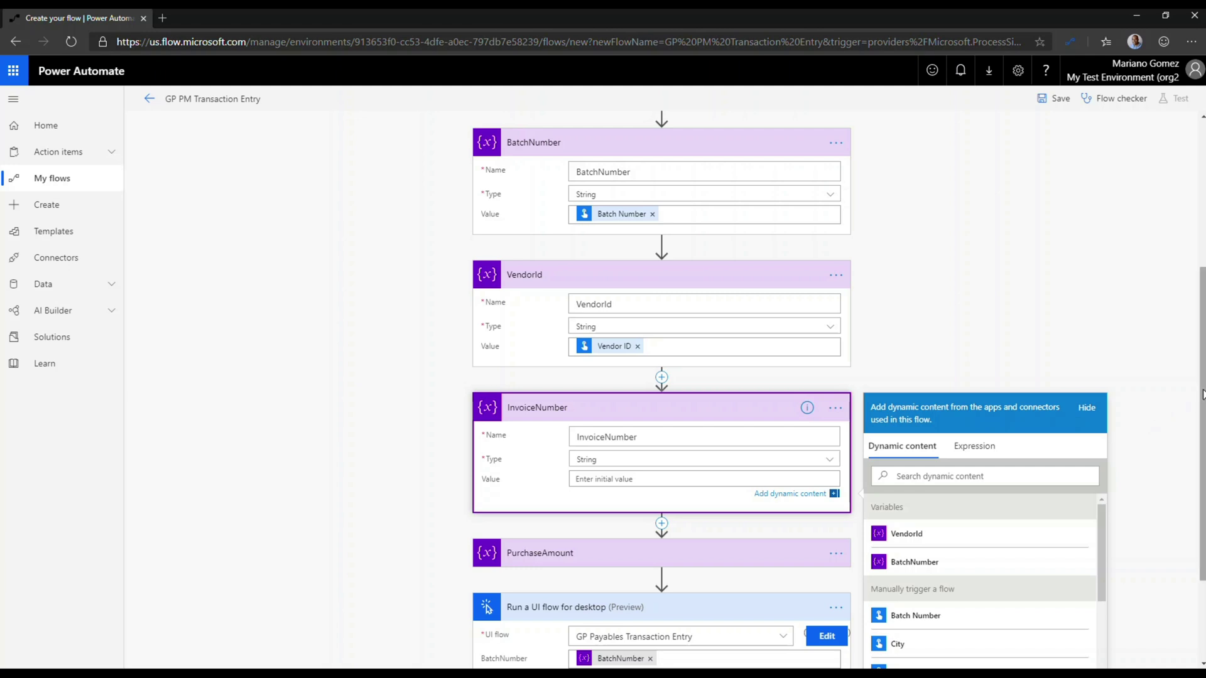
drag(1202, 395, 1202, 472)
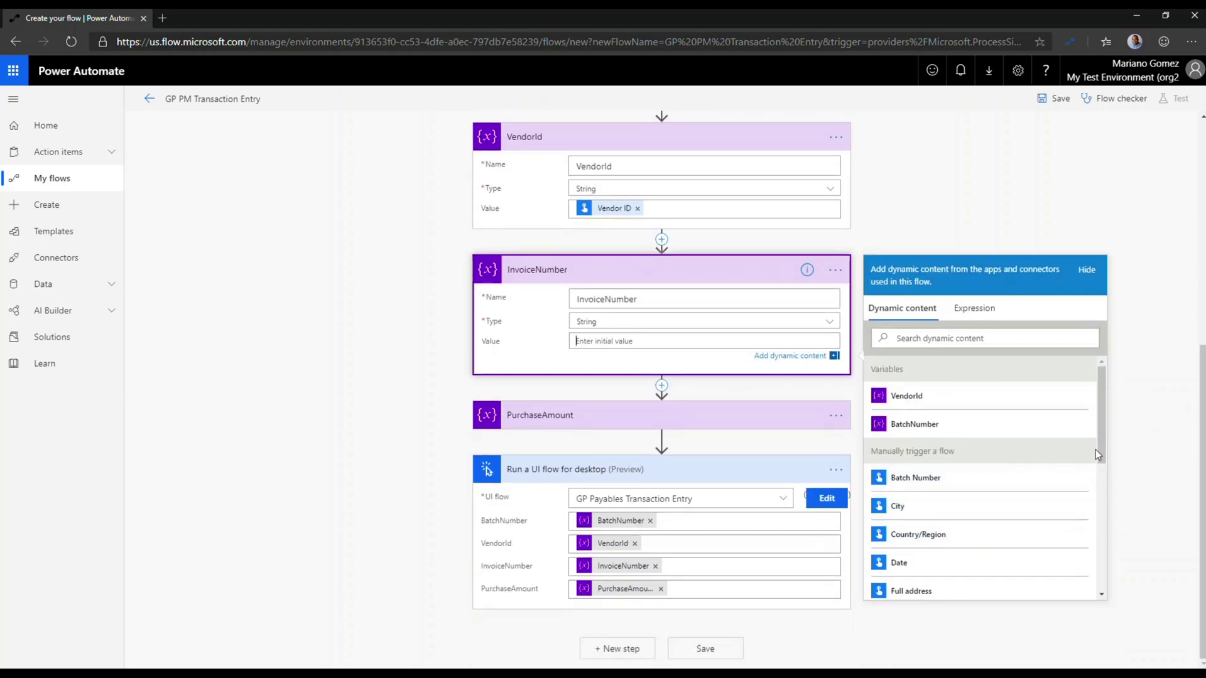
drag(1100, 450, 1087, 501)
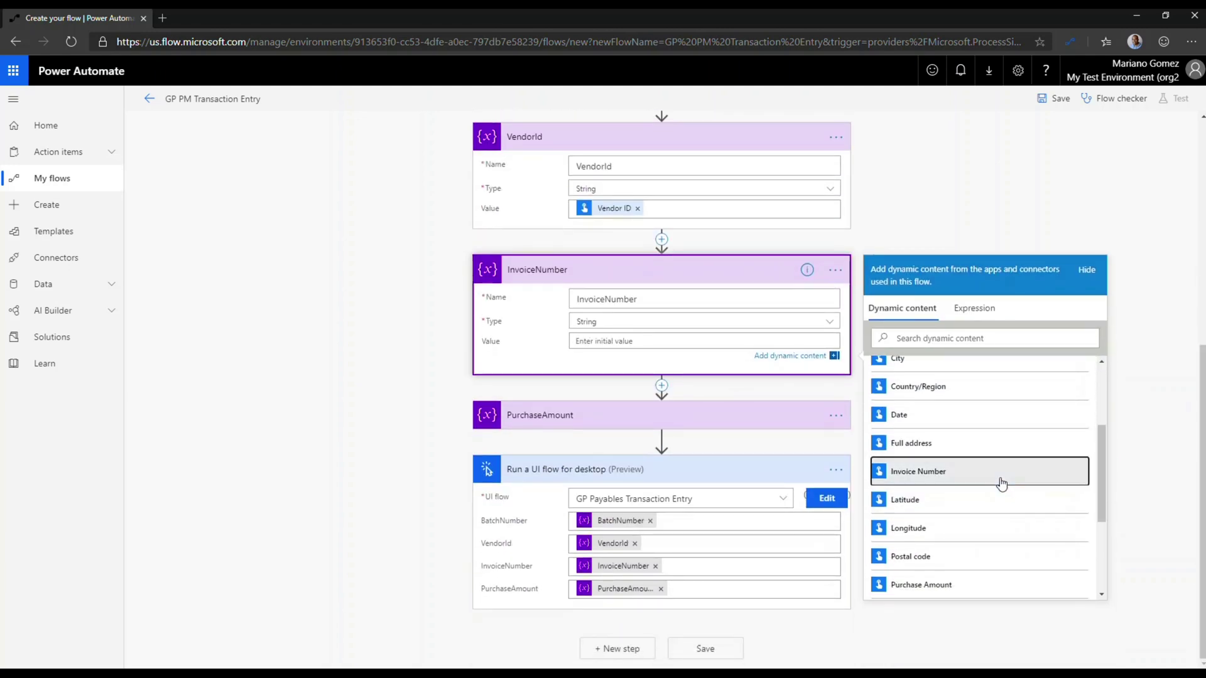
click(980, 472)
click(609, 416)
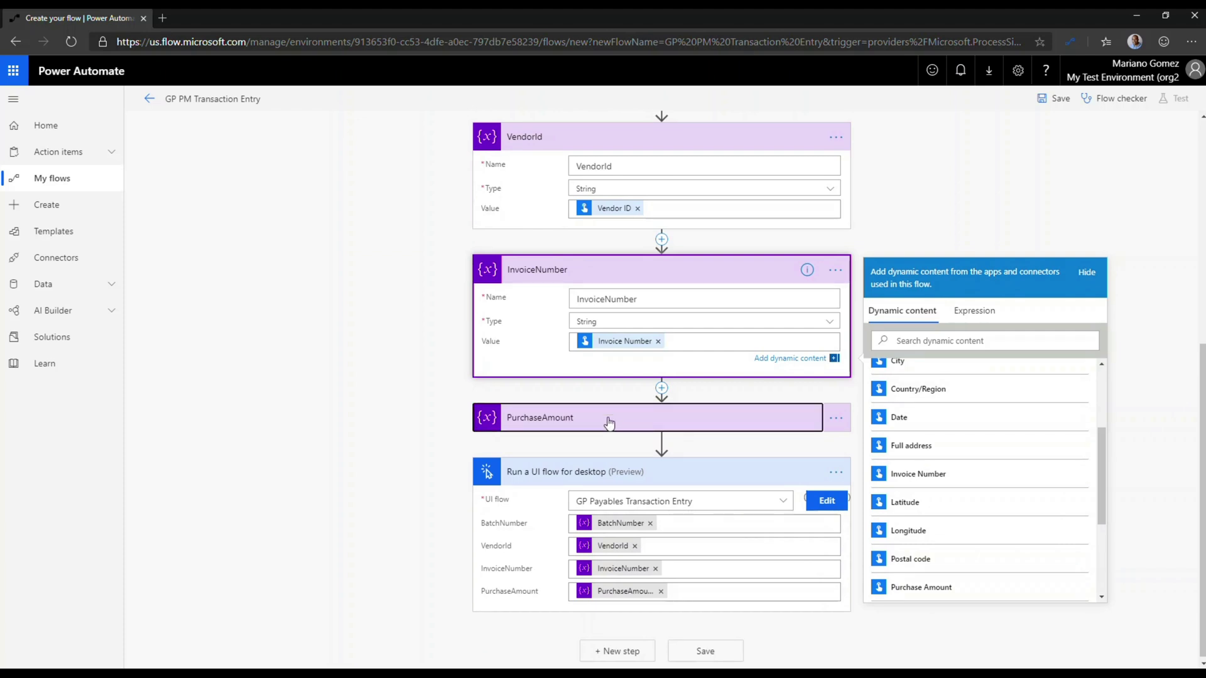
click(682, 473)
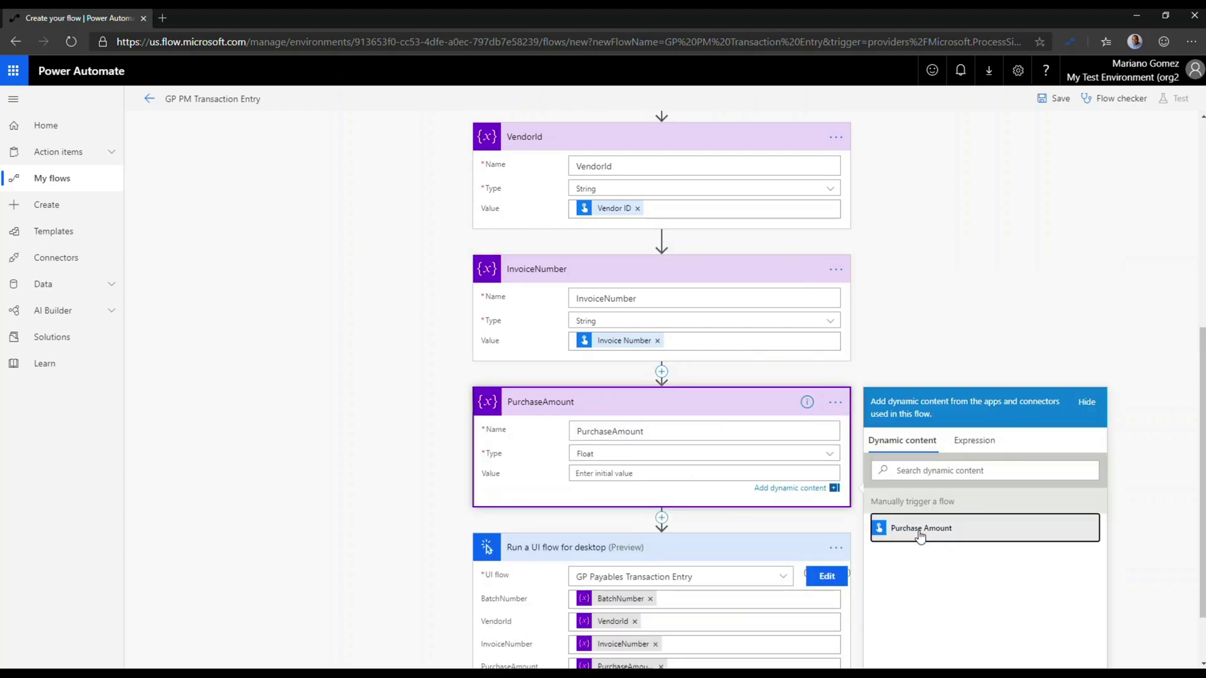
click(921, 531)
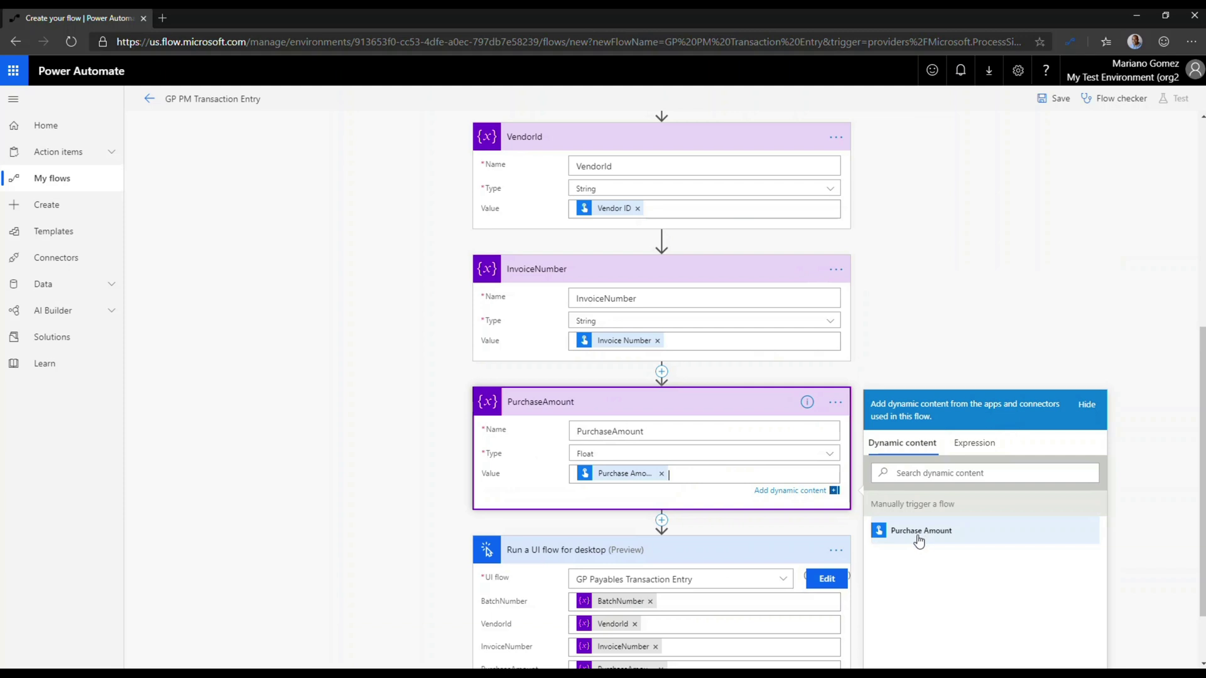
click(1134, 355)
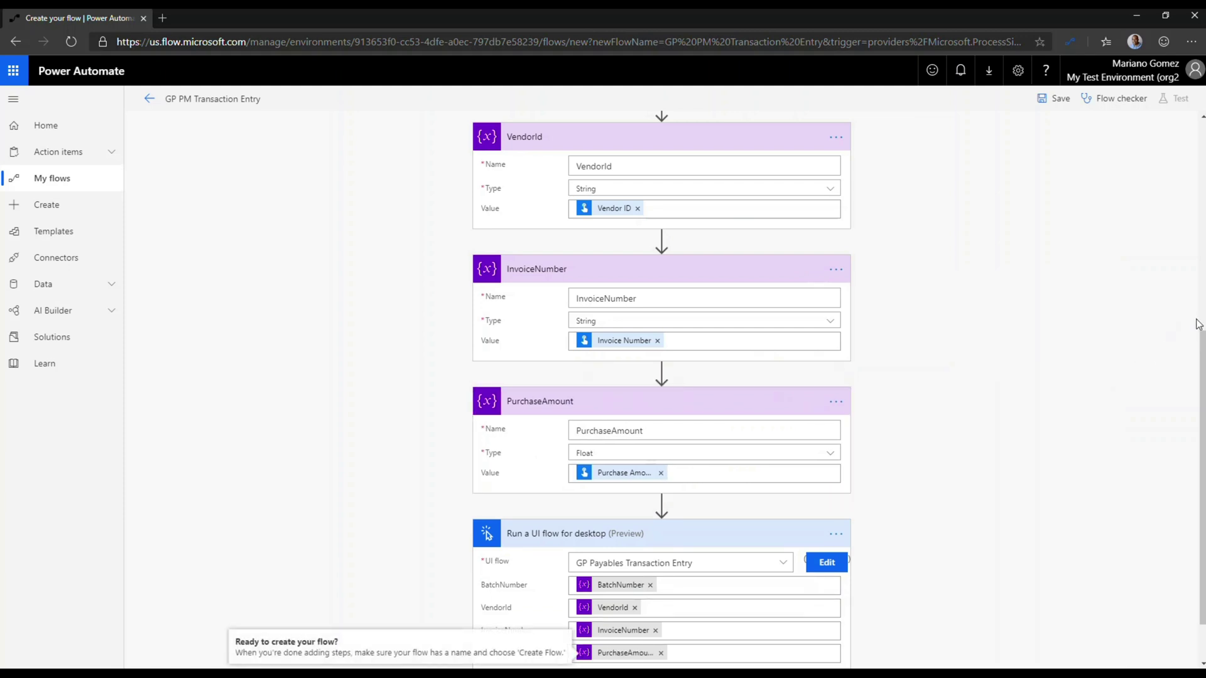
scroll(1200, 340, down, 1)
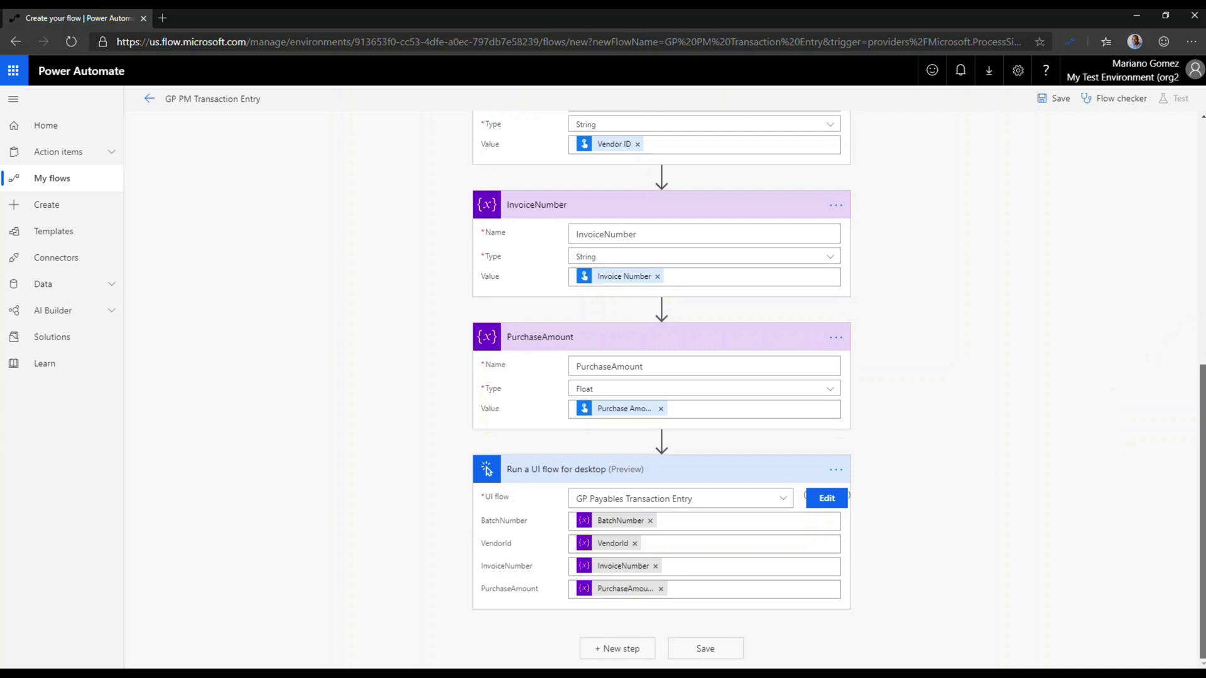
scroll(1181, 226, up, 7)
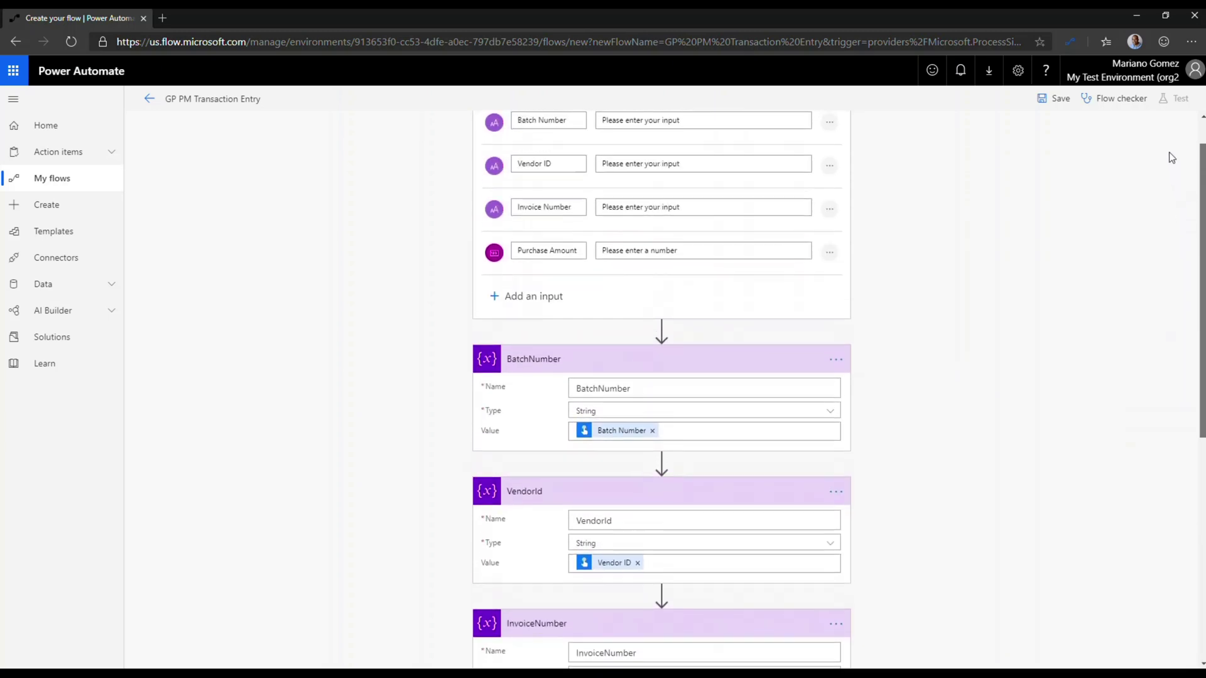
scroll(1172, 157, up, 1)
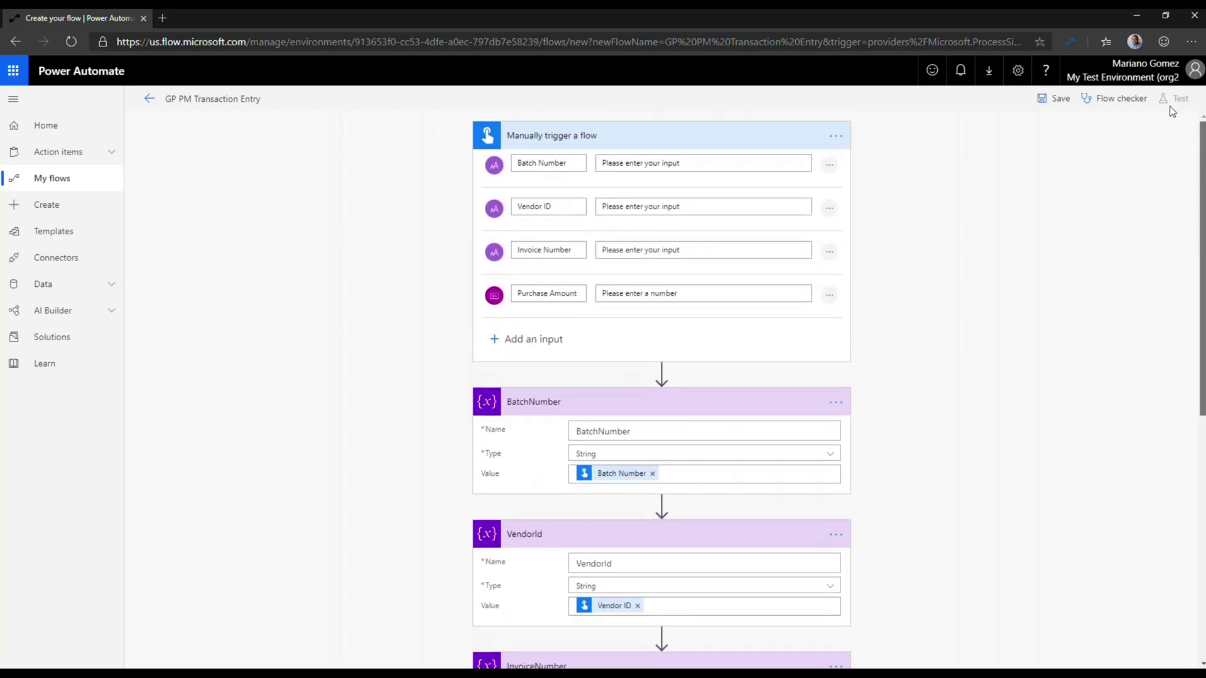
Step: Save the flow and start a manual test, continuing through to the Run flow input form
click(1060, 101)
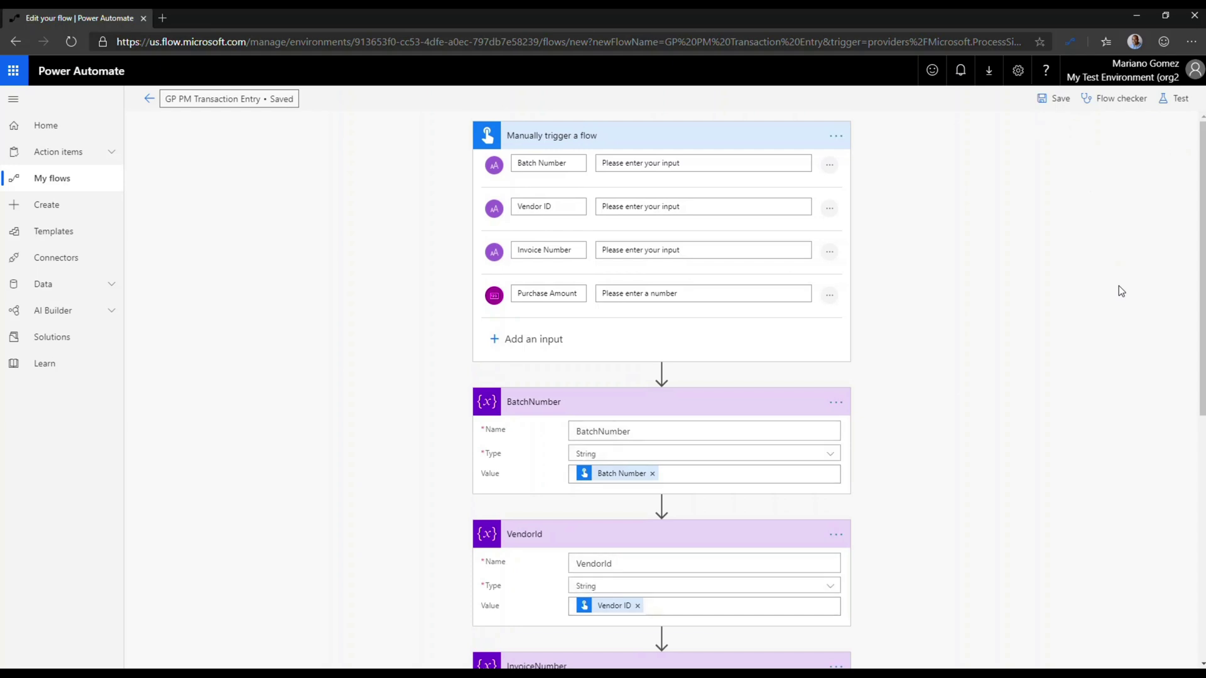
click(1175, 99)
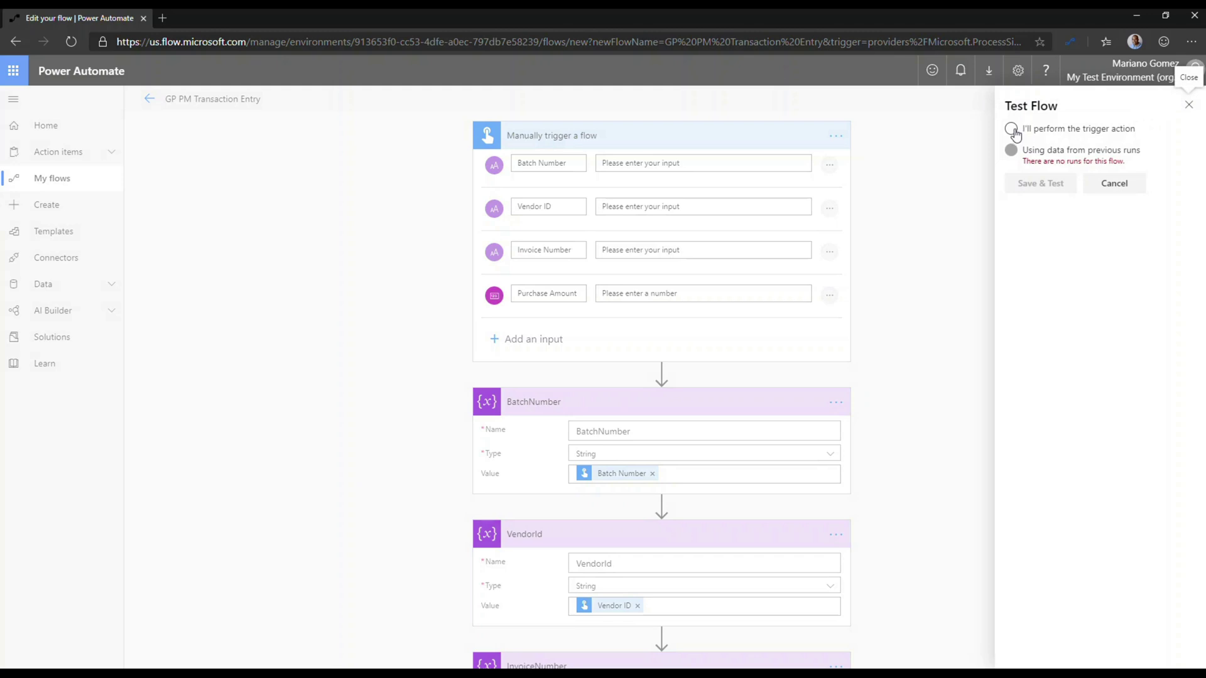
click(1013, 130)
click(1040, 174)
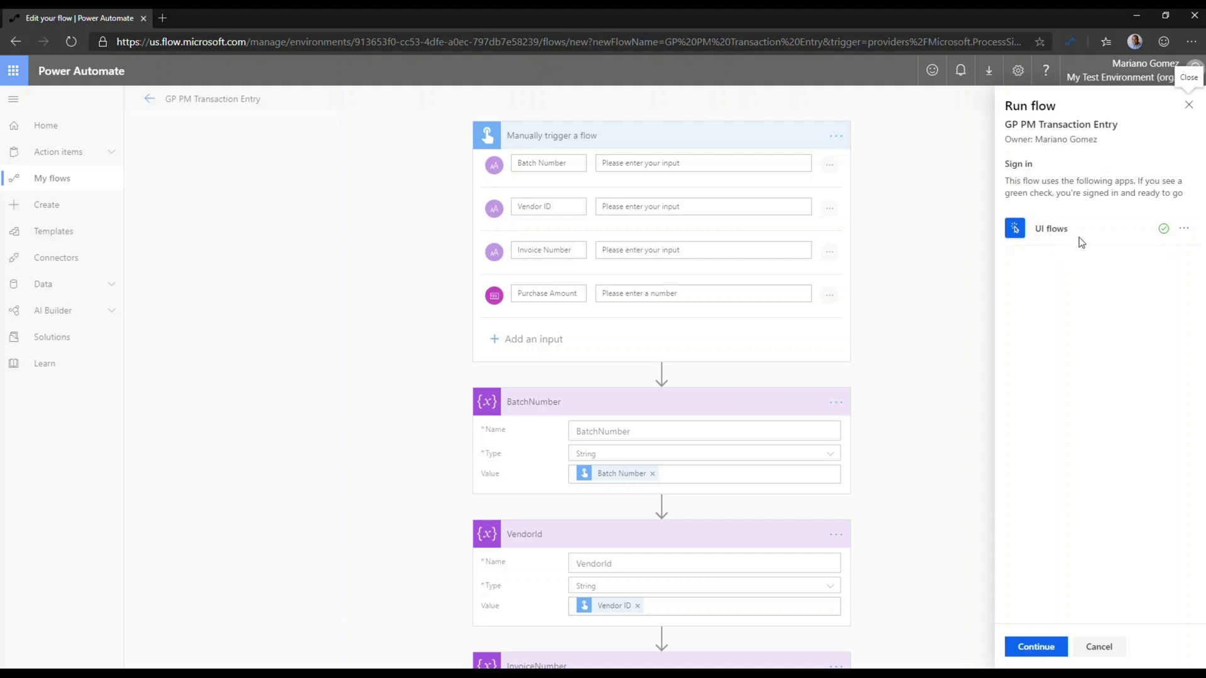
click(1045, 649)
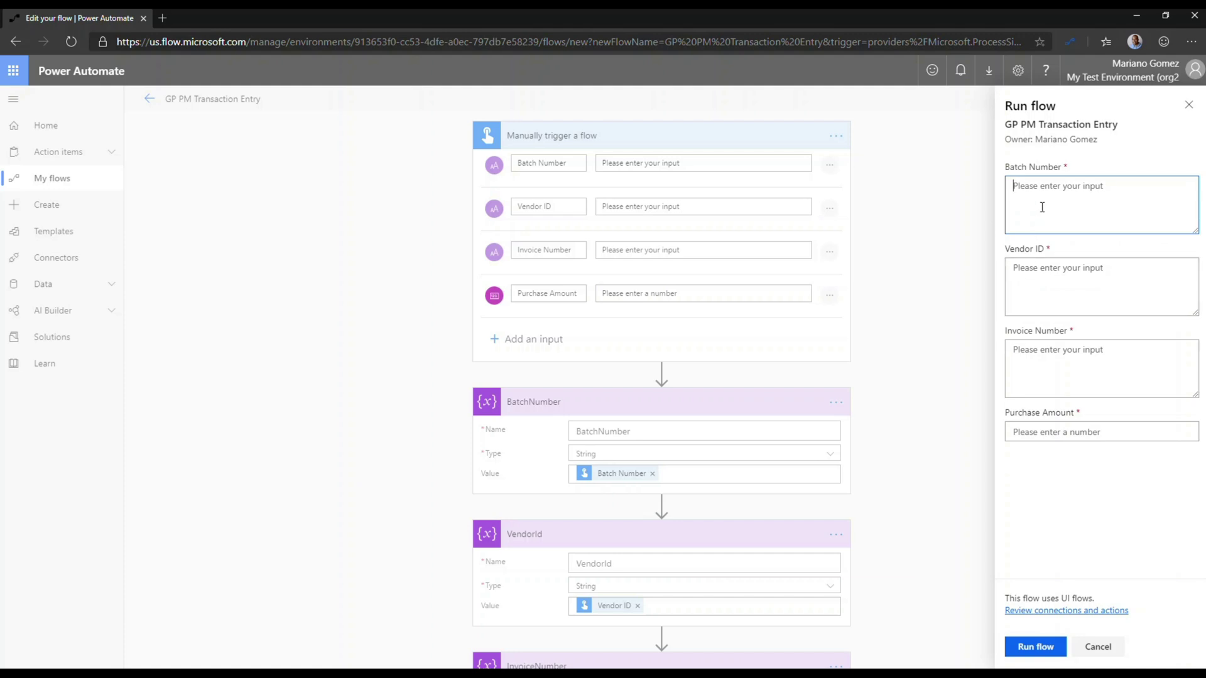
Step: Enter batch FLOWDEMO, the vendor ID, the invoice number and purchase amount 165.23 in the run form
text(FLOWDEMO)
click(1039, 279)
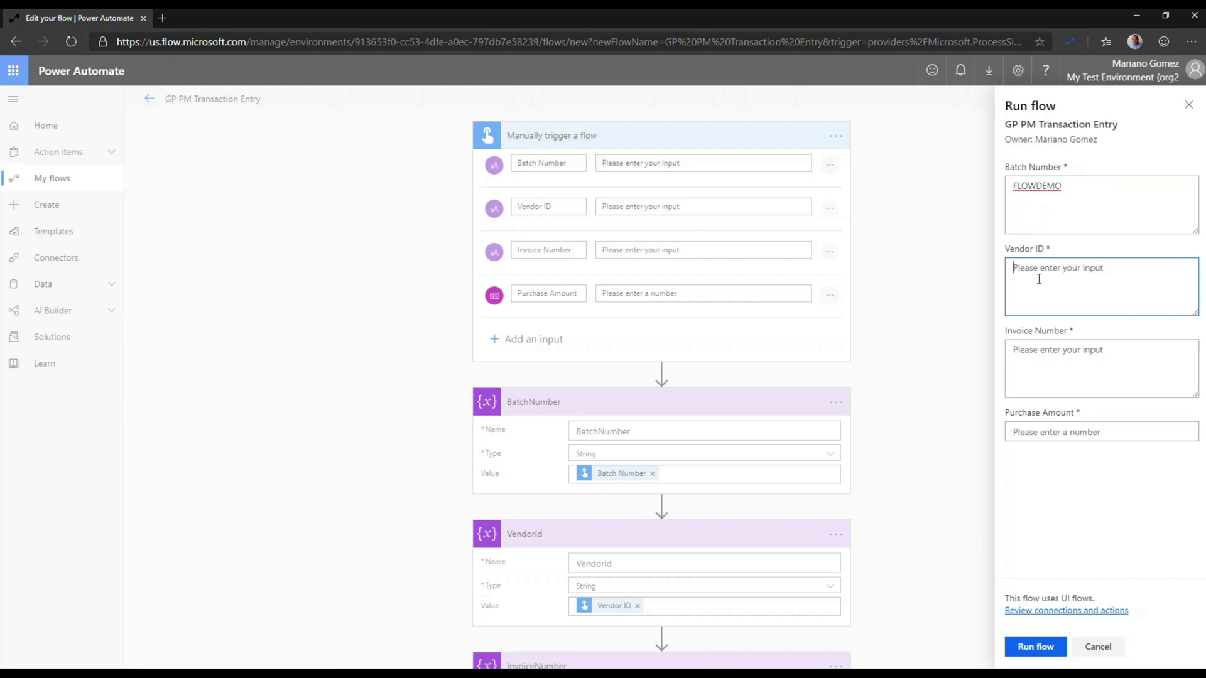
text(ADVANCE0001)
click(1036, 357)
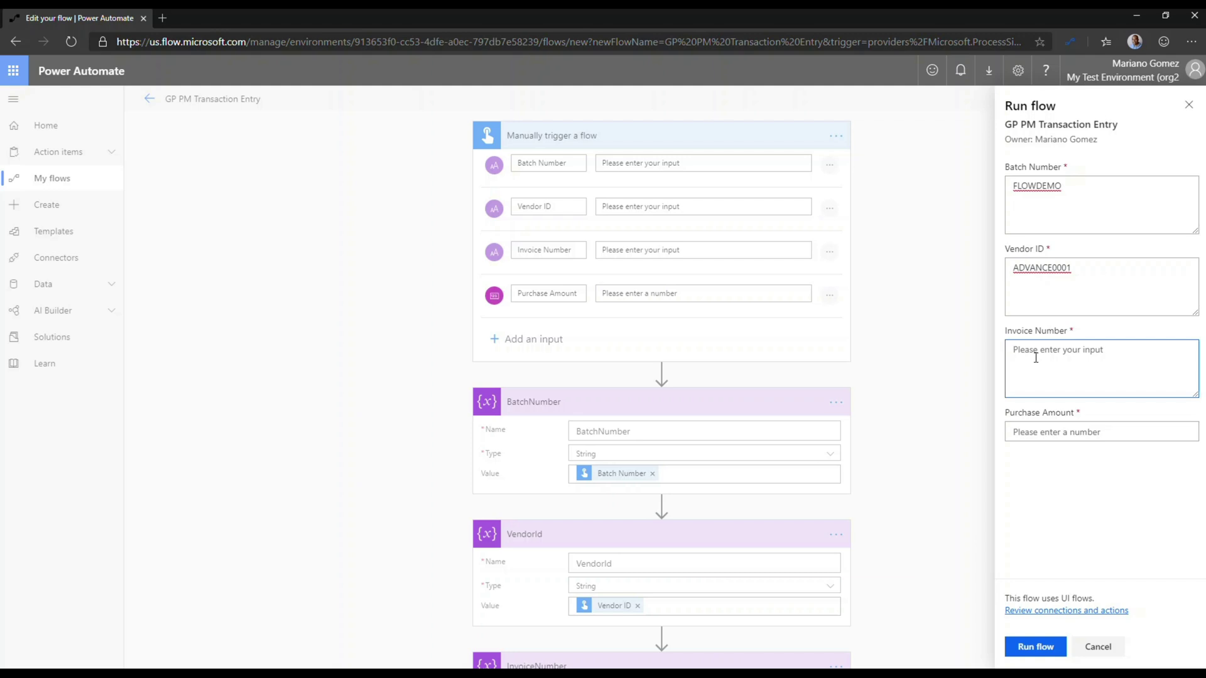
text(INV30555)
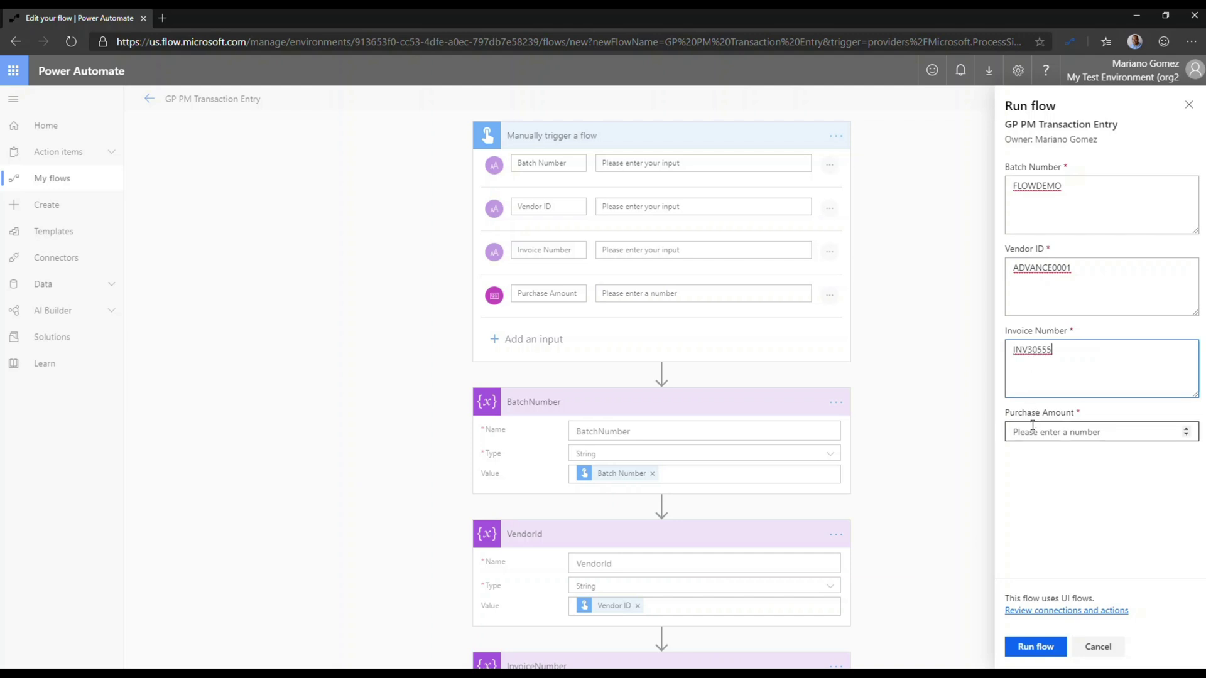
click(1028, 433)
text(1)
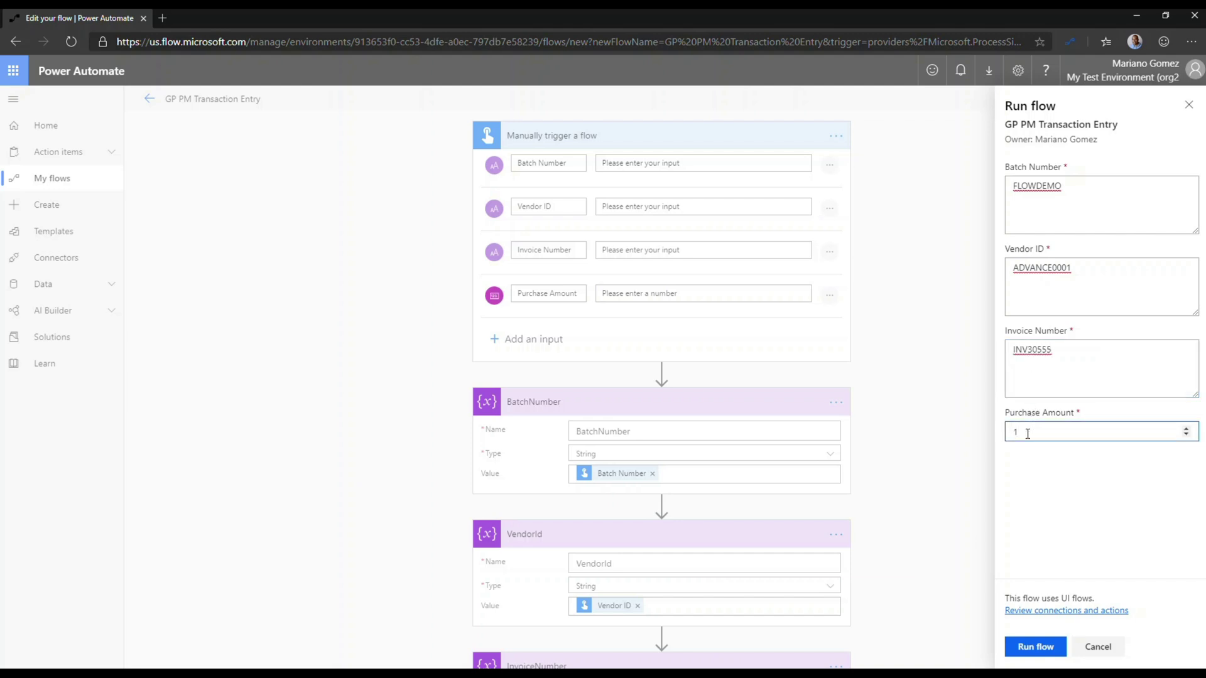
text(65.23)
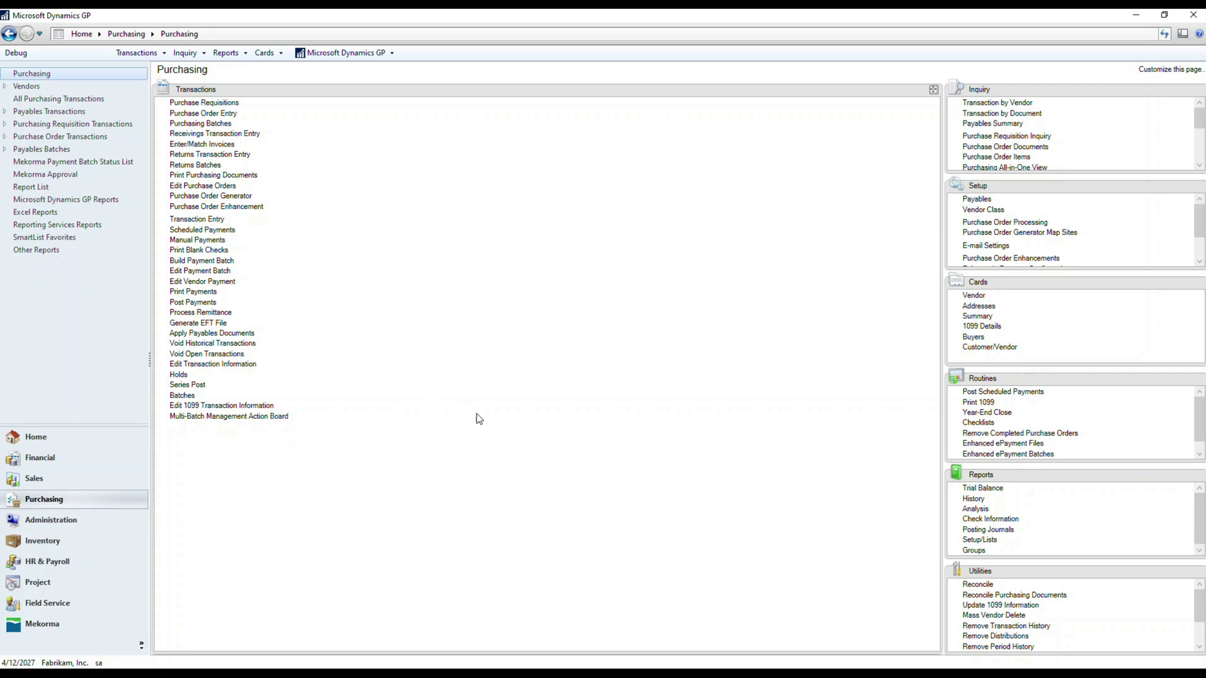
click(973, 296)
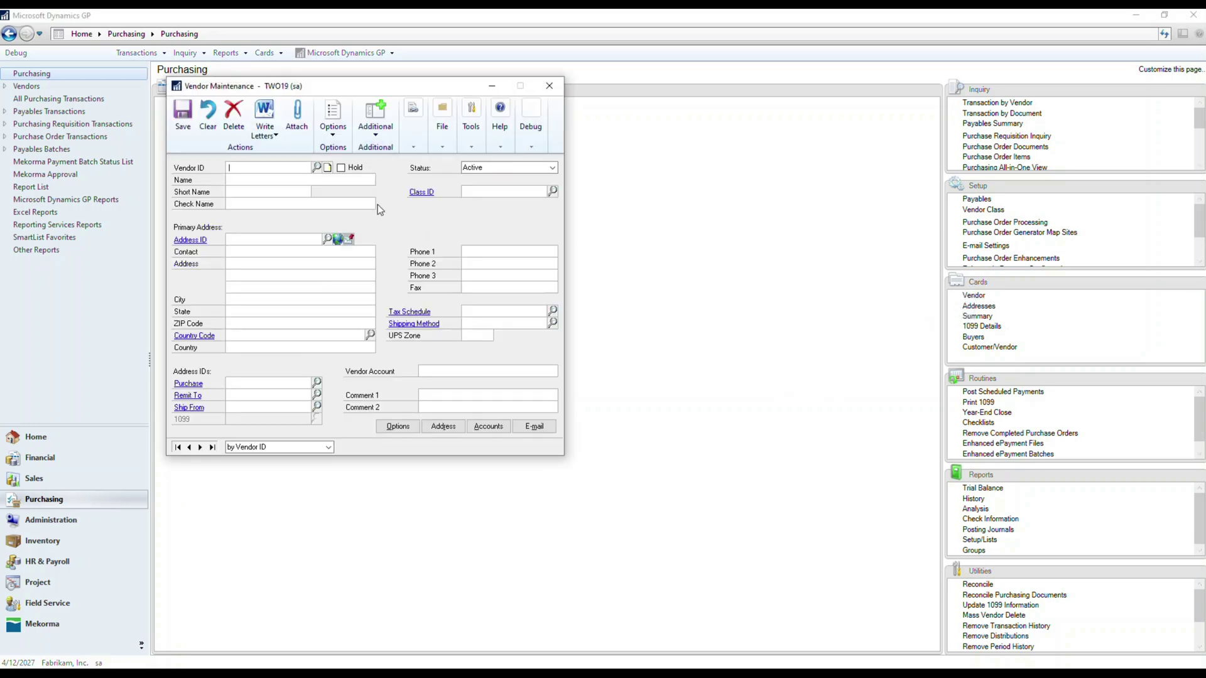
click(317, 168)
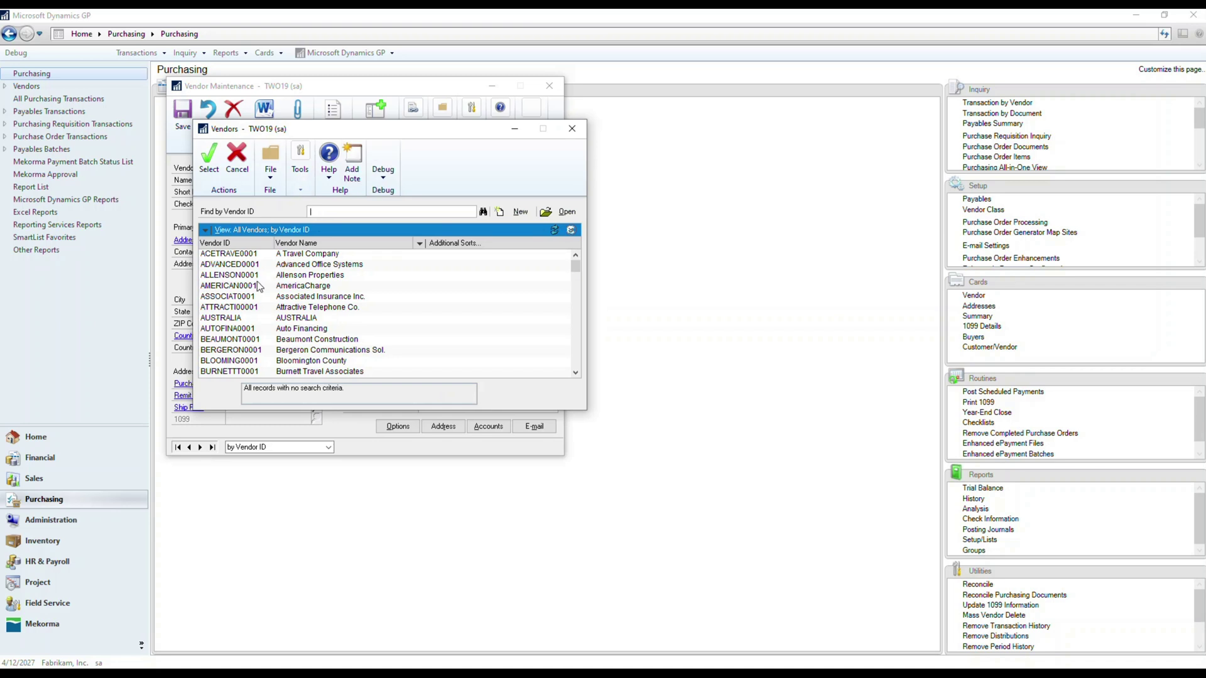
click(571, 128)
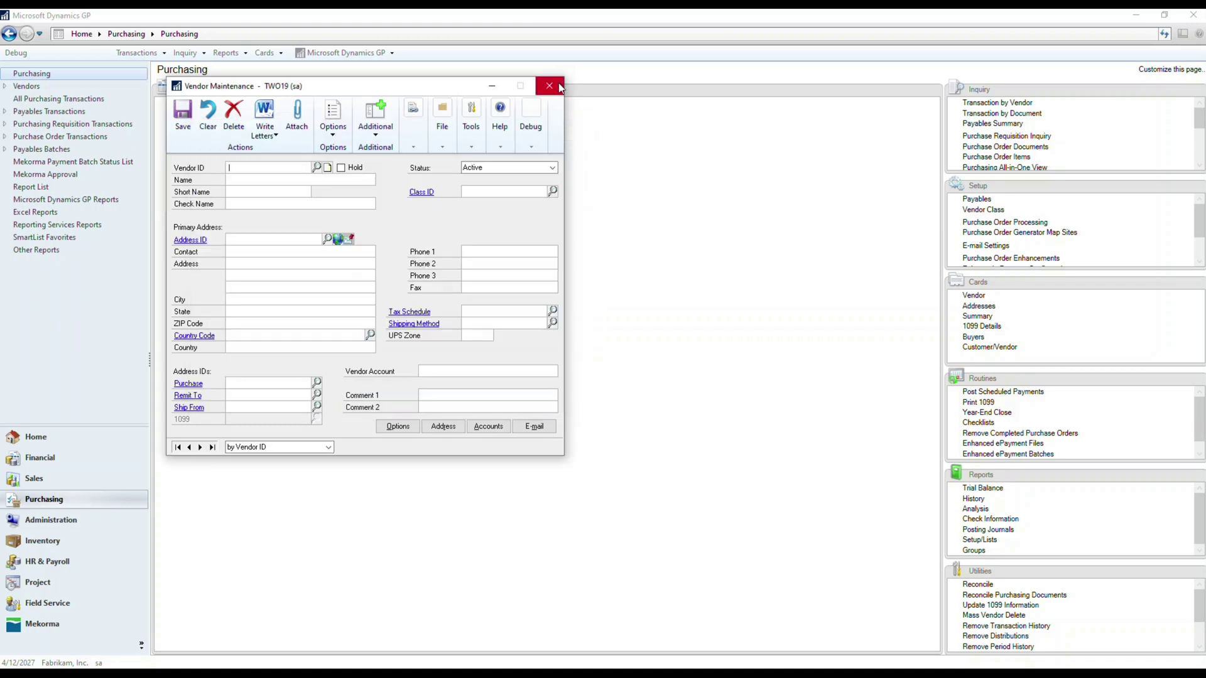
click(560, 87)
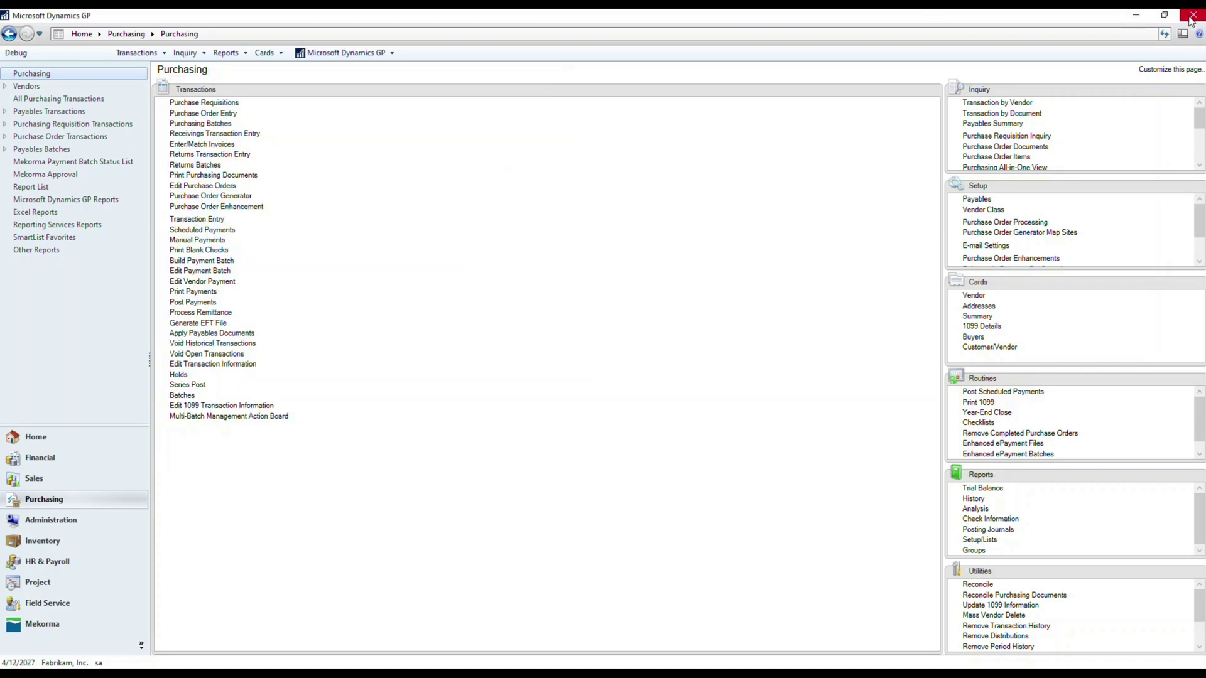
click(1134, 19)
Step: Insert the missing 'D' into the vendor ID and launch the flow run
click(1043, 300)
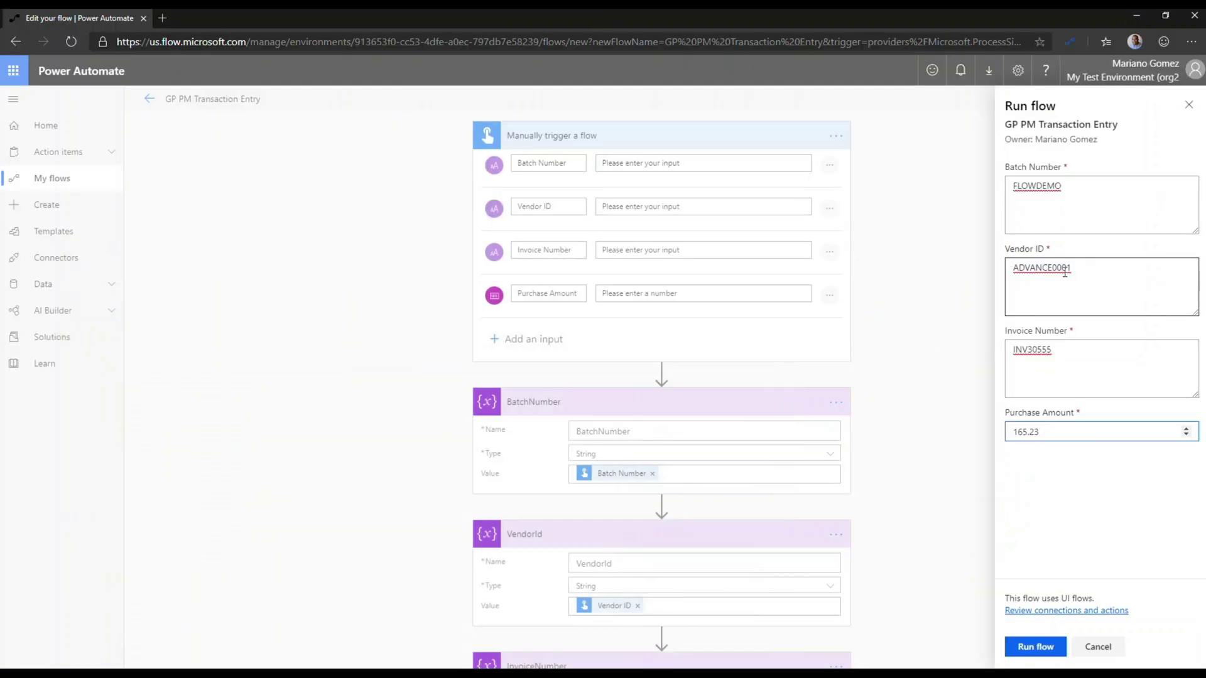
key(Left)
key(Left)
key(Left)
key(Left)
text(D)
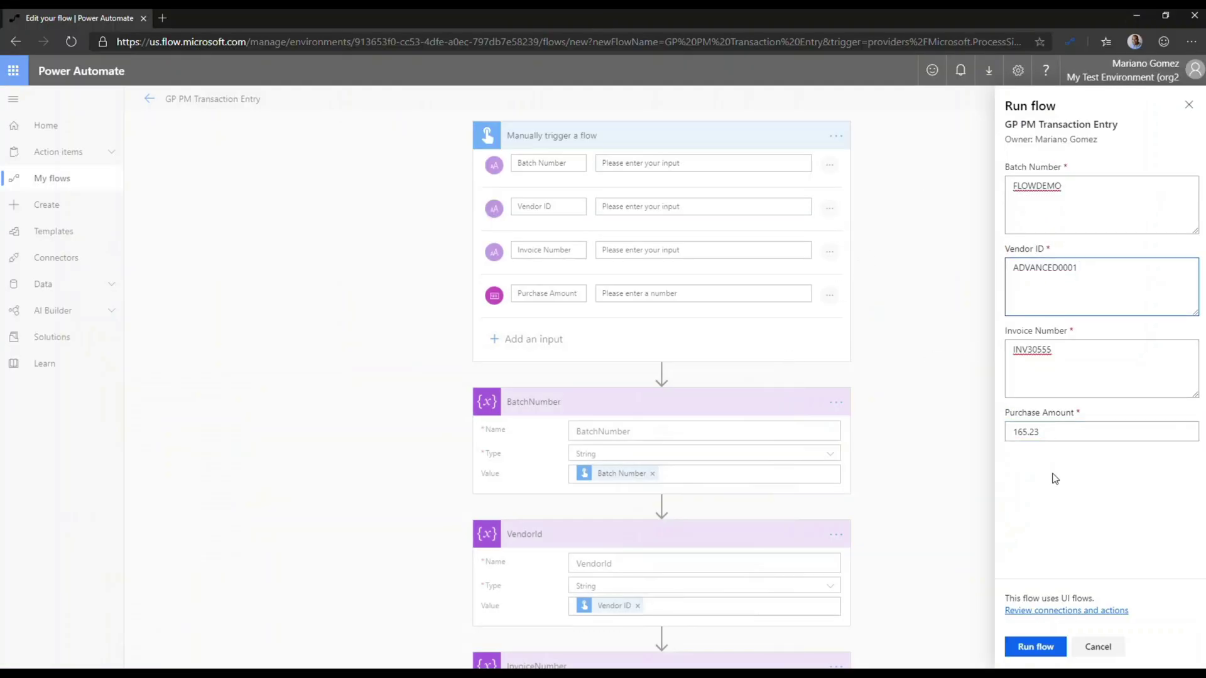
click(1038, 653)
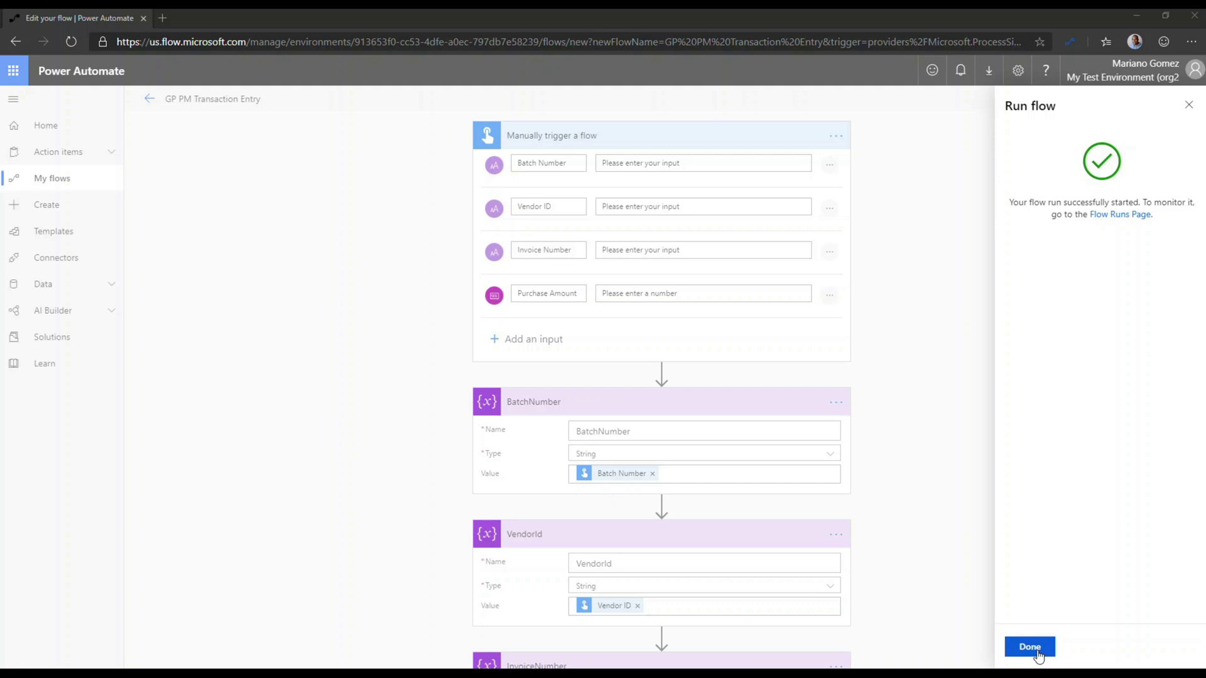
Step: Inspect the latest failed run's UI flow step error output, then minimize Edge to reach Dynamics GP
click(1108, 215)
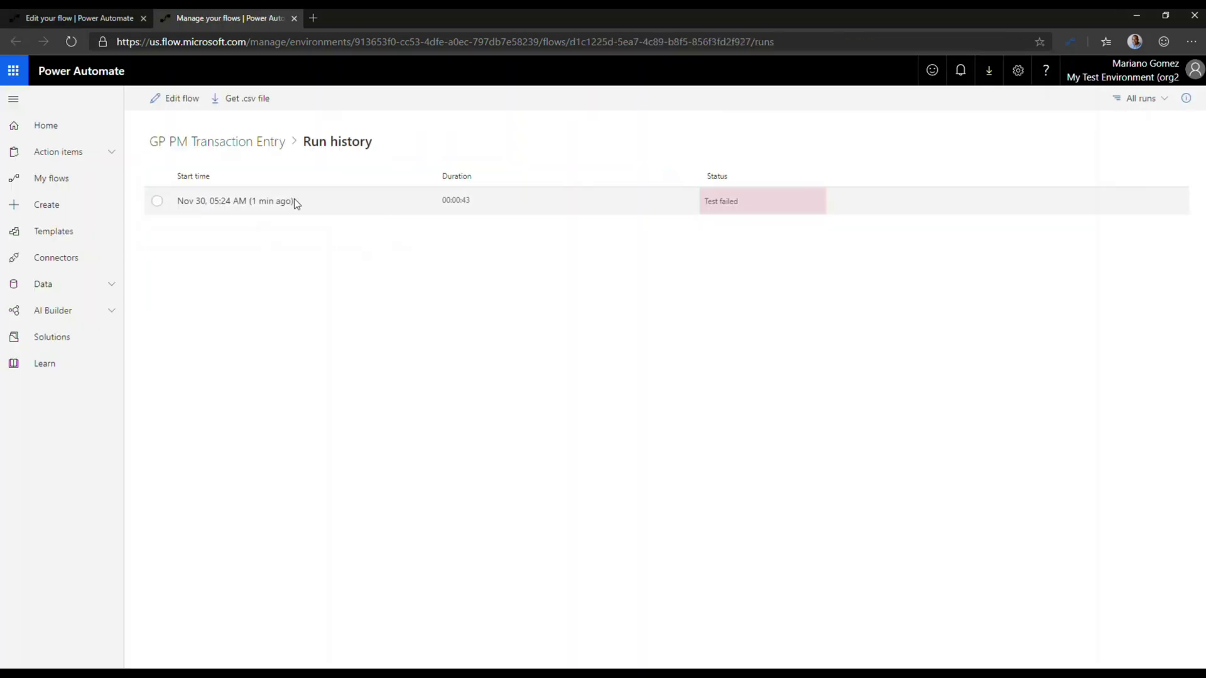
click(277, 201)
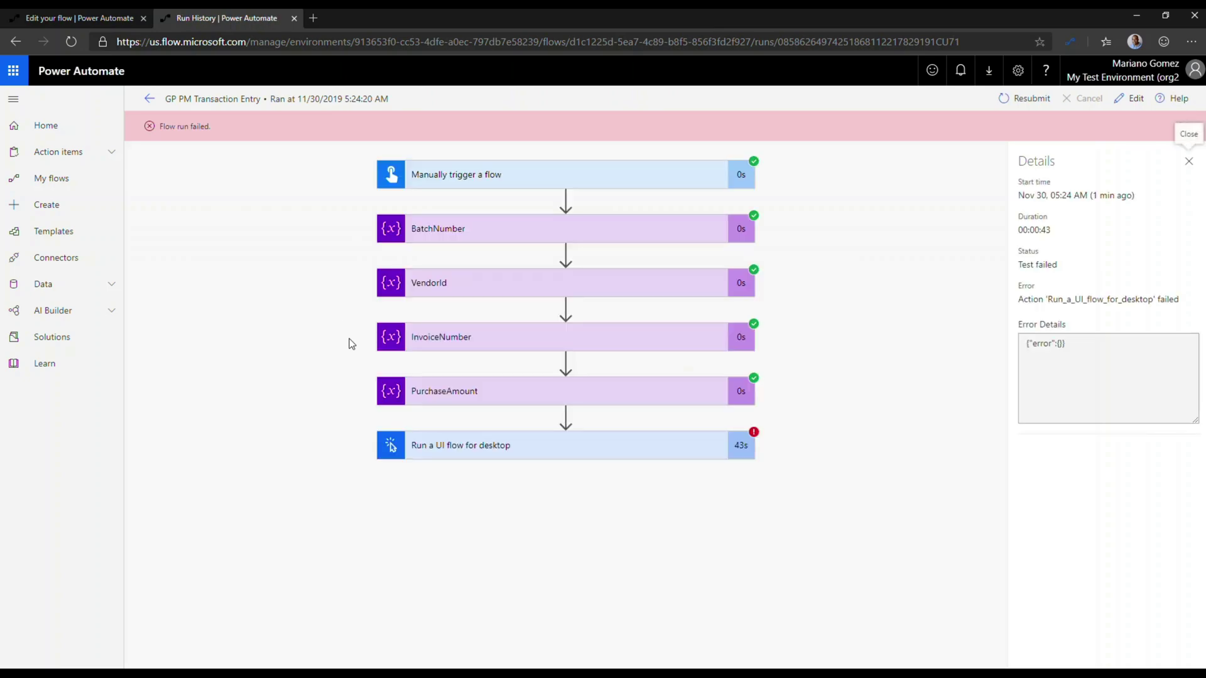
click(451, 446)
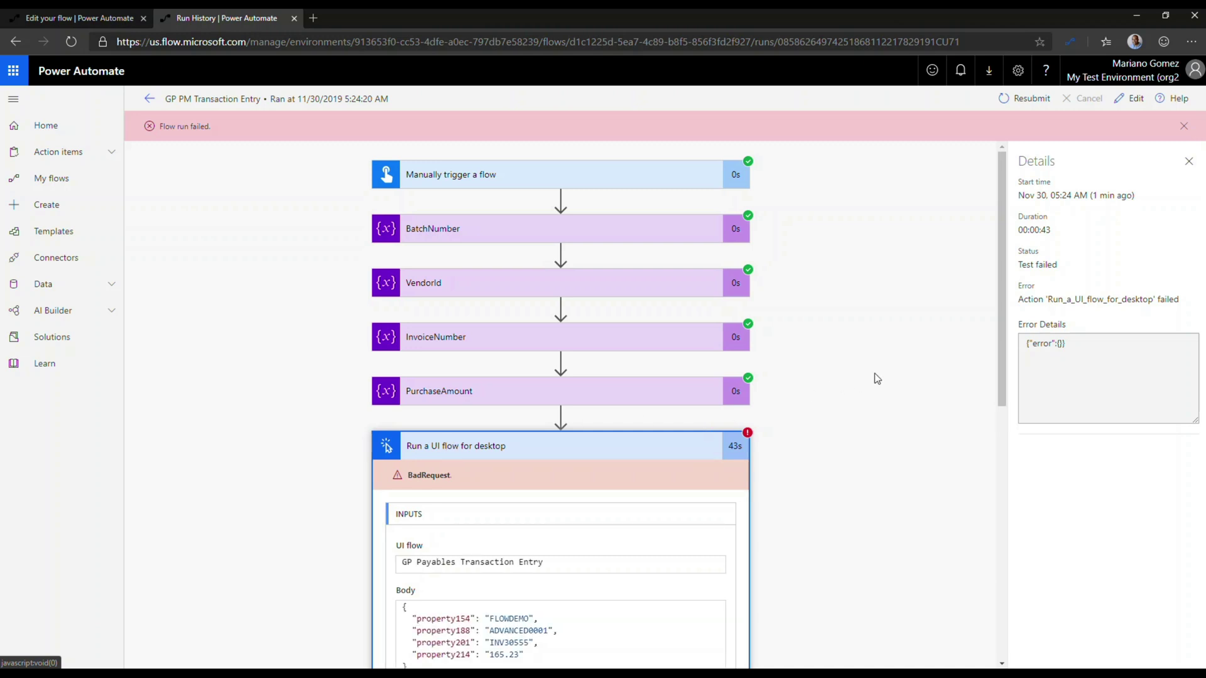
drag(1001, 265, 1006, 606)
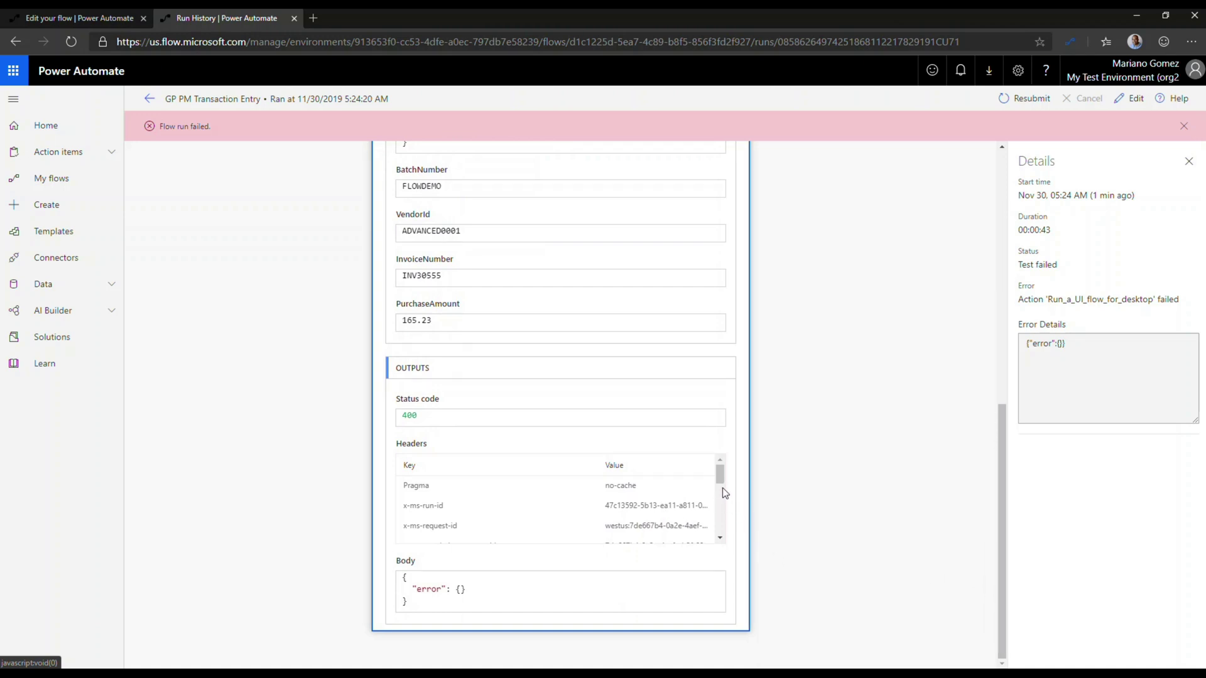
drag(720, 478, 721, 445)
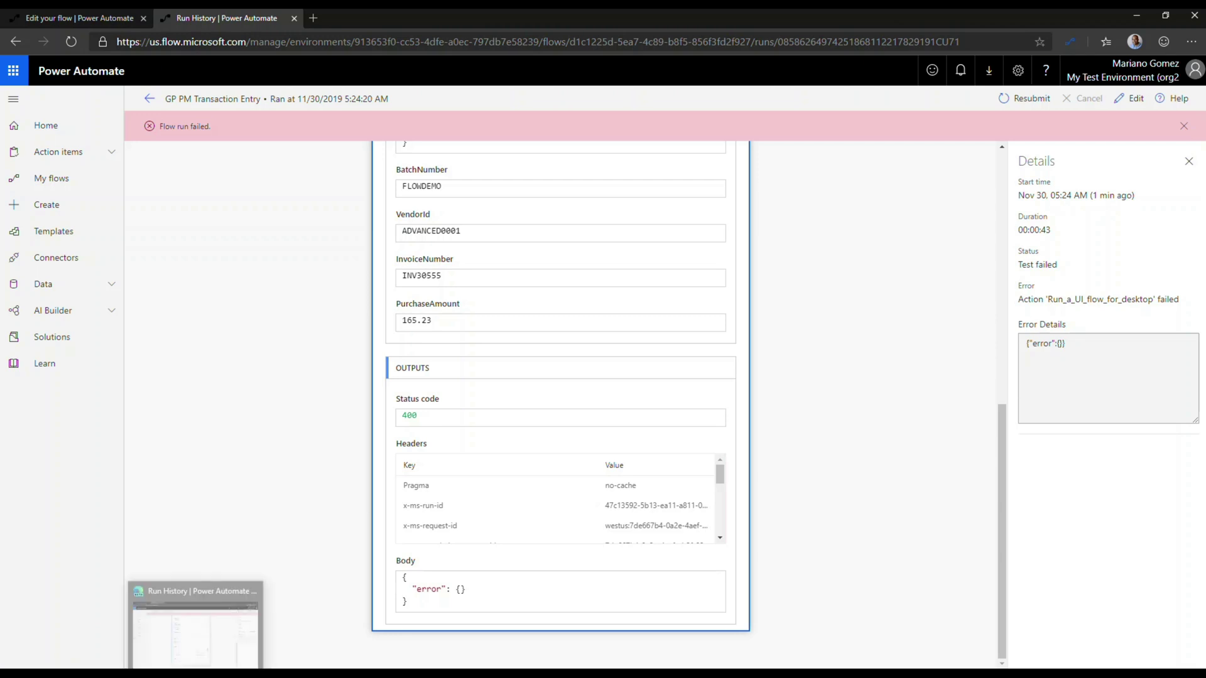
click(255, 673)
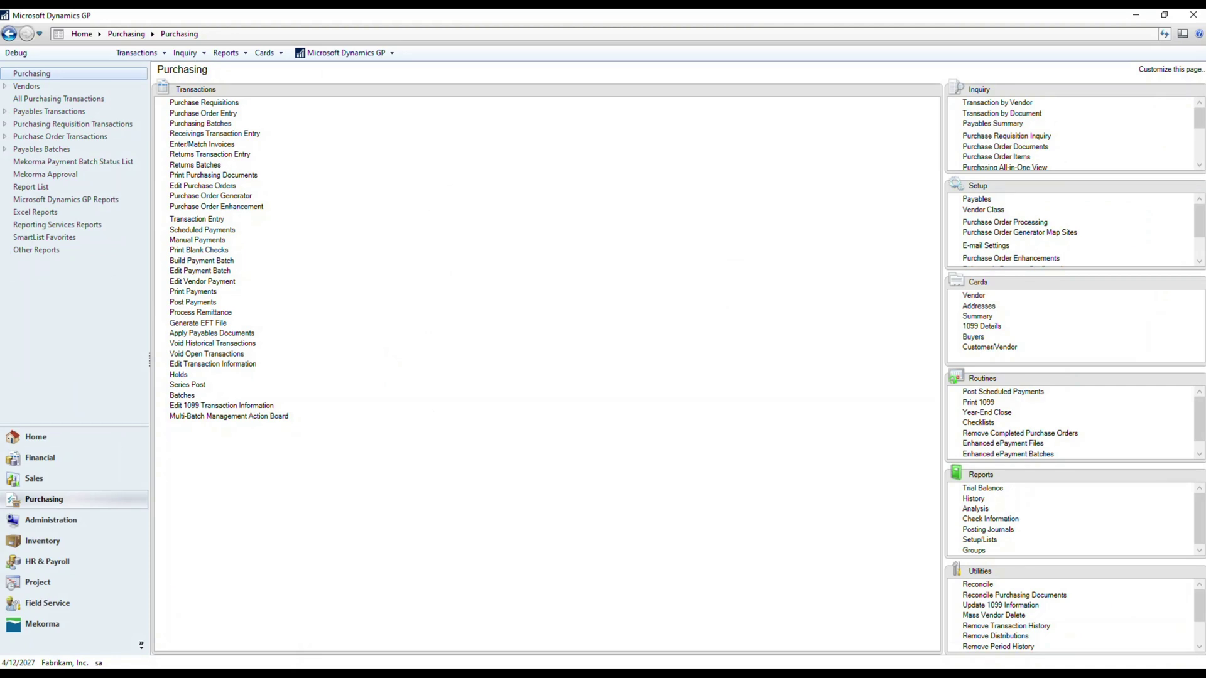
Step: Close the run details pane and resubmit the failed run, confirming with OK
click(214, 628)
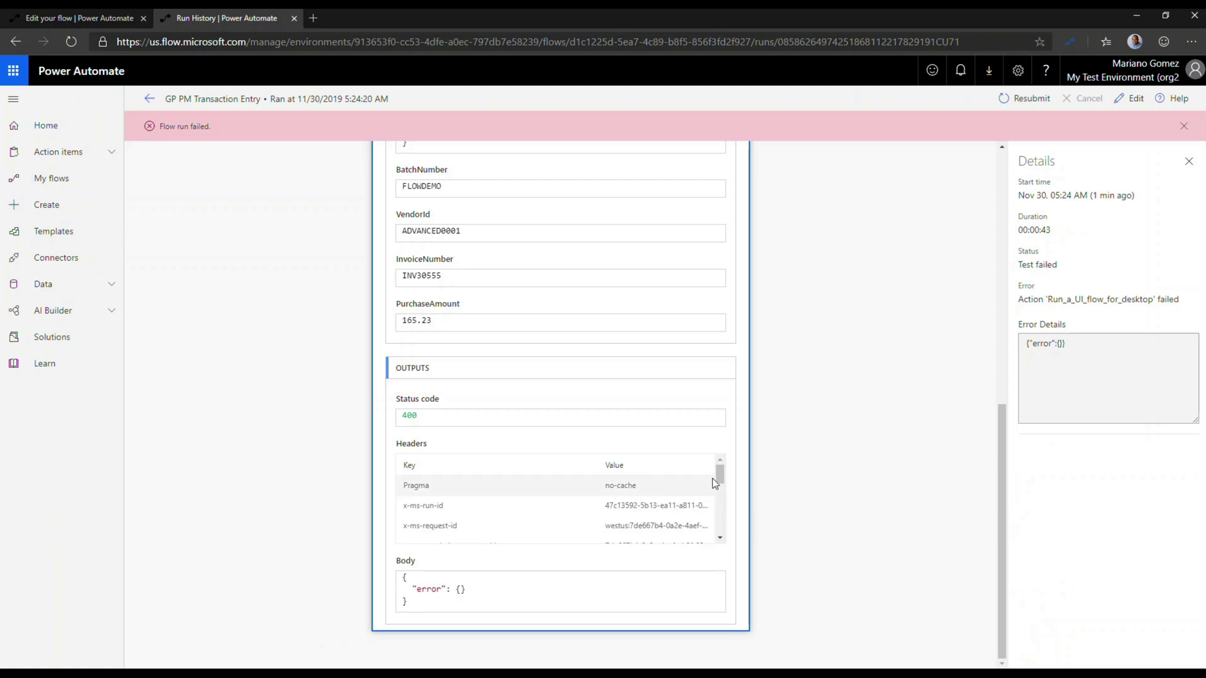
drag(1002, 431, 993, 464)
drag(722, 482, 717, 533)
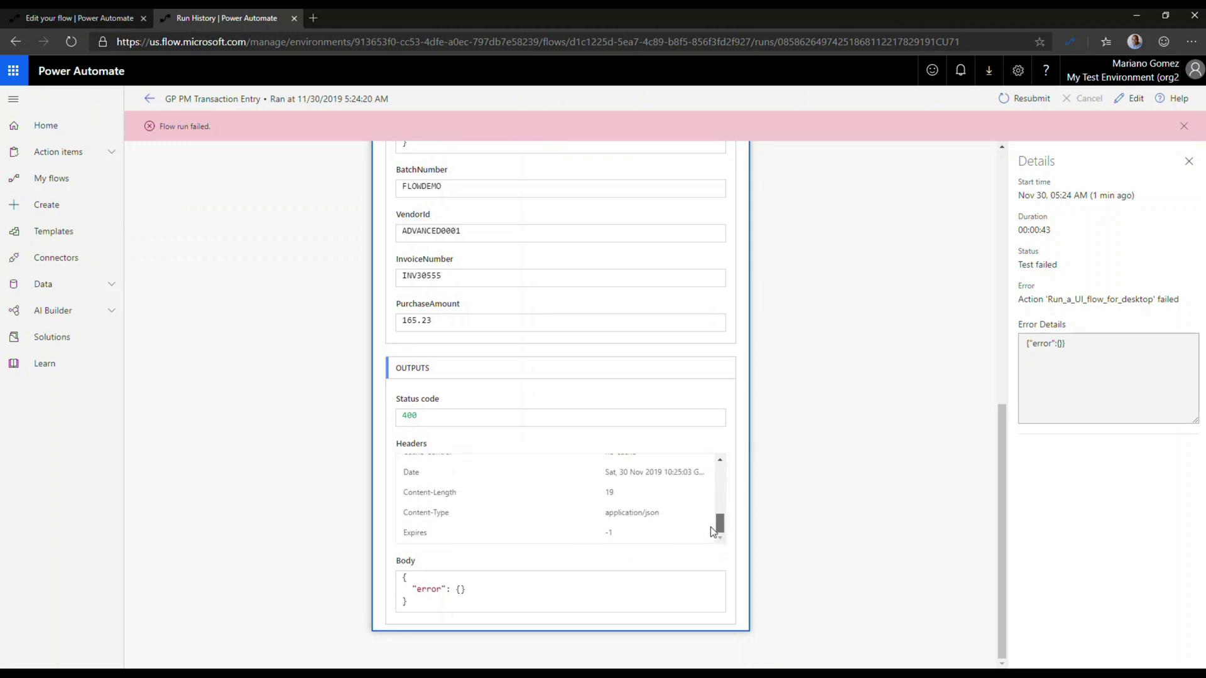
drag(710, 526, 710, 478)
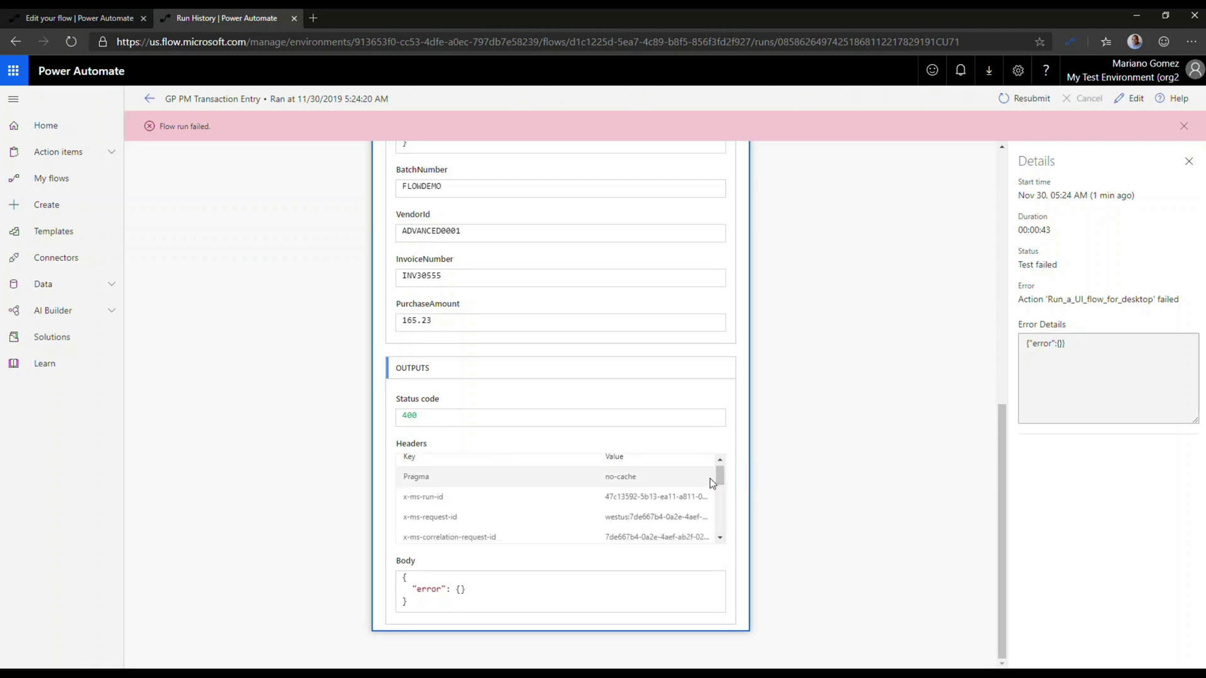
click(1189, 162)
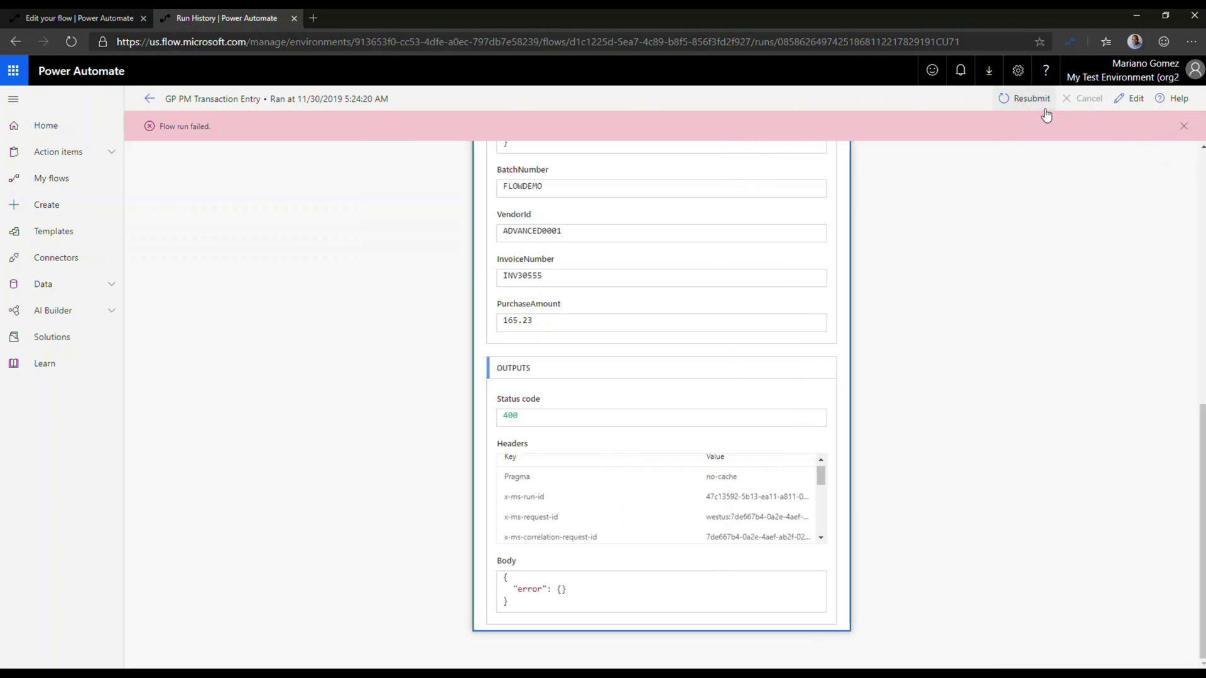
click(1031, 98)
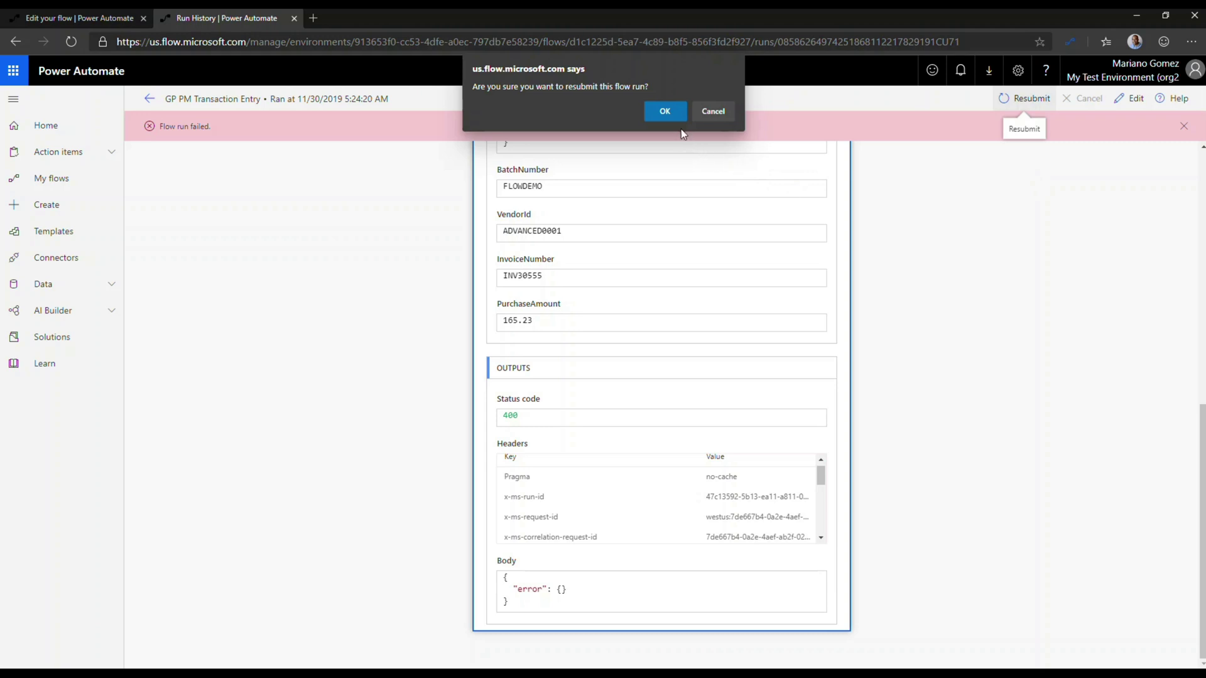
click(665, 110)
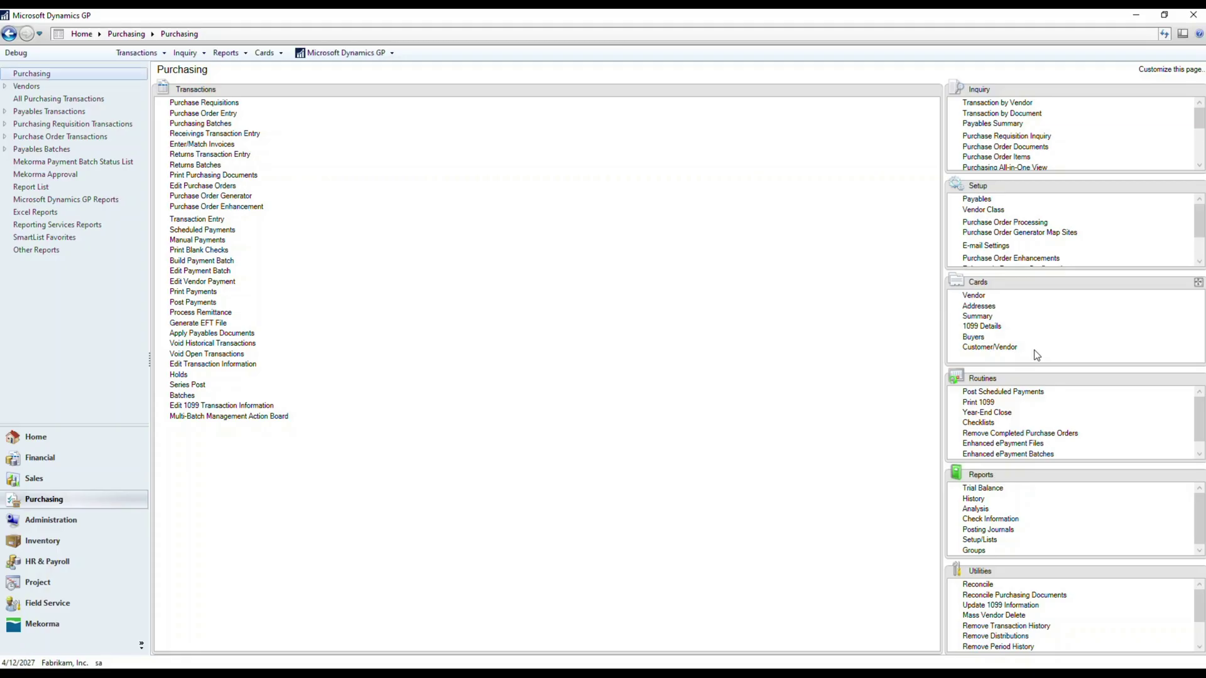
Step: Start a new payables transaction and add FLOWDEMO as a new batch
click(197, 220)
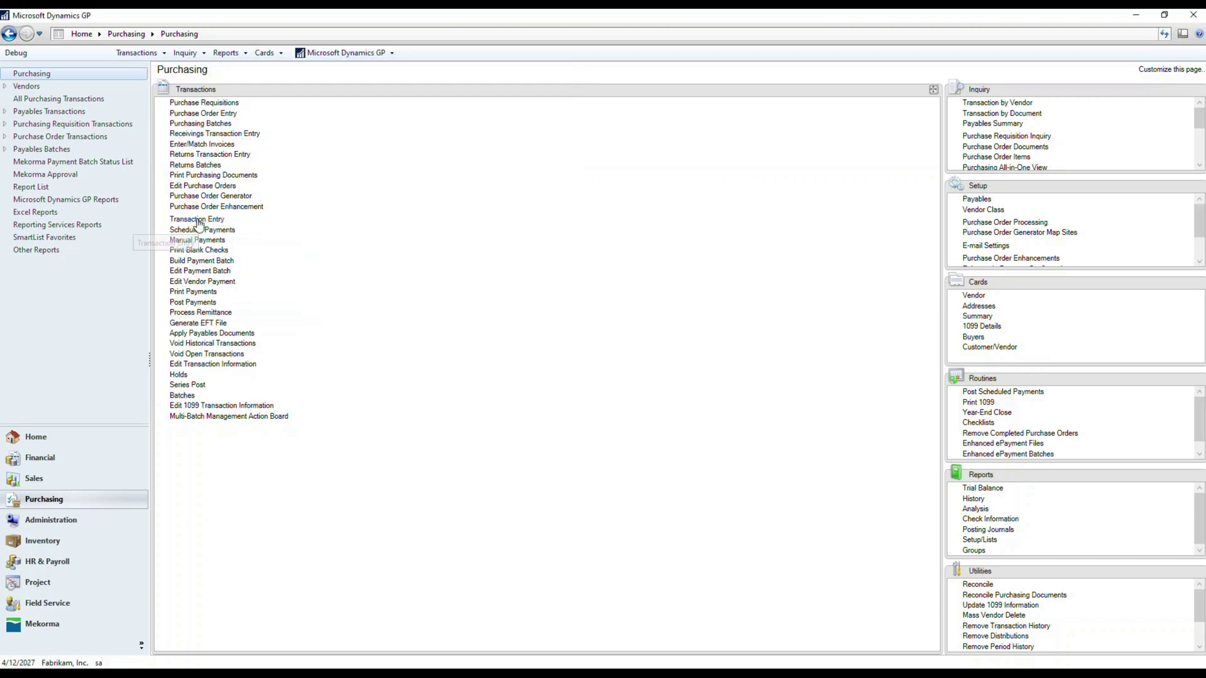
click(197, 220)
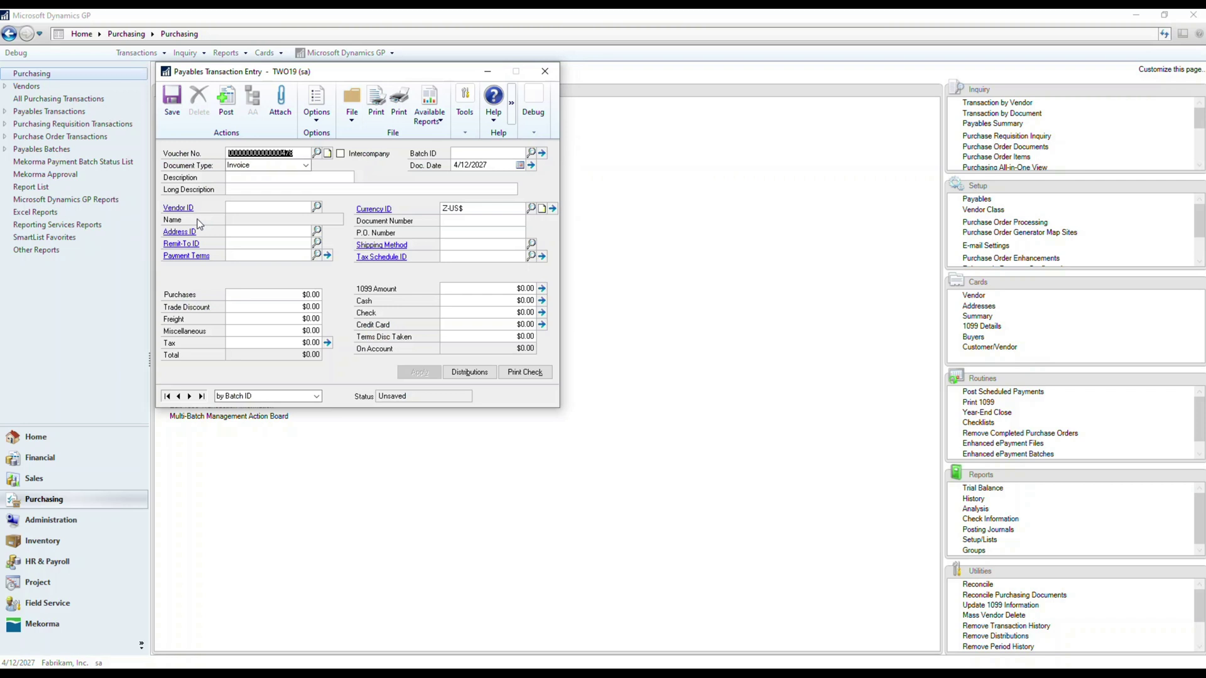
key(Tab)
key(Tab)
key(Tab)
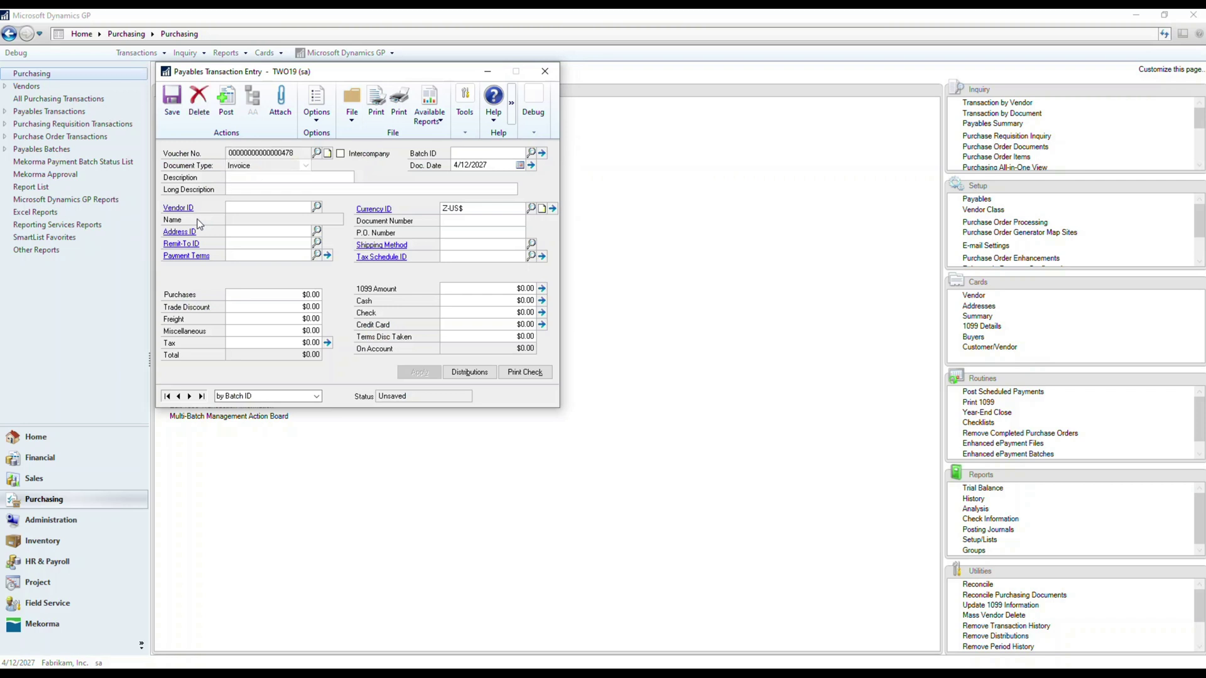
text(FLOWDEMO)
key(Tab)
click(578, 380)
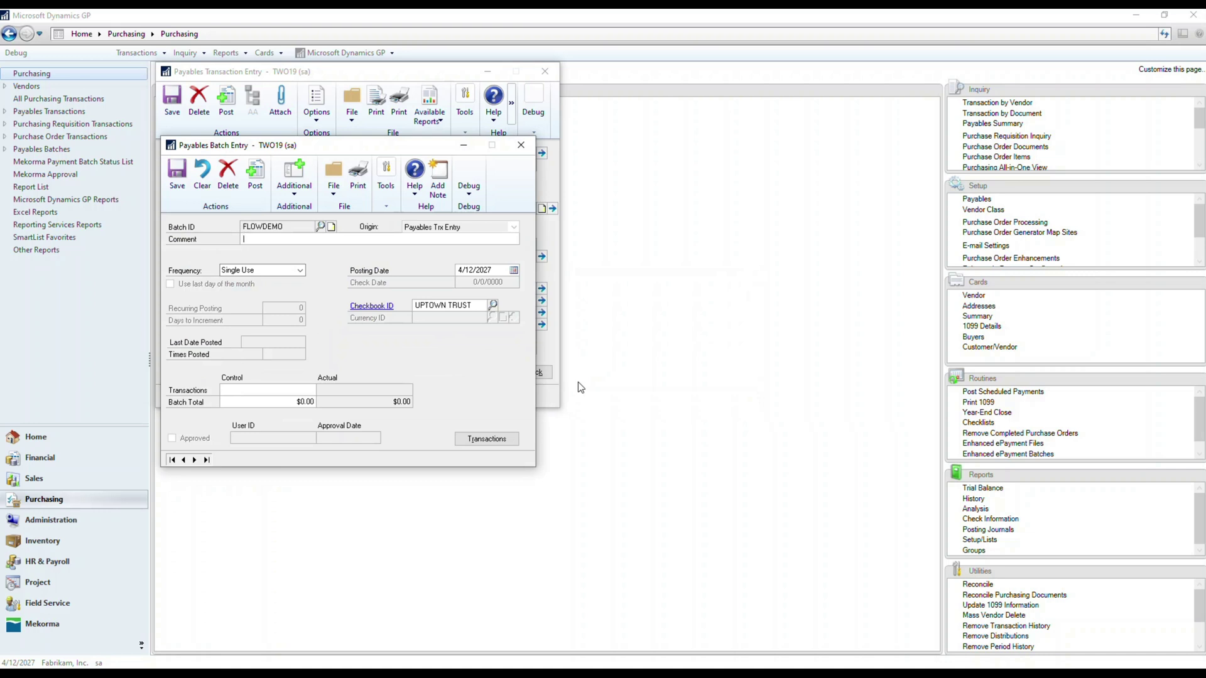
key(ctrl+s)
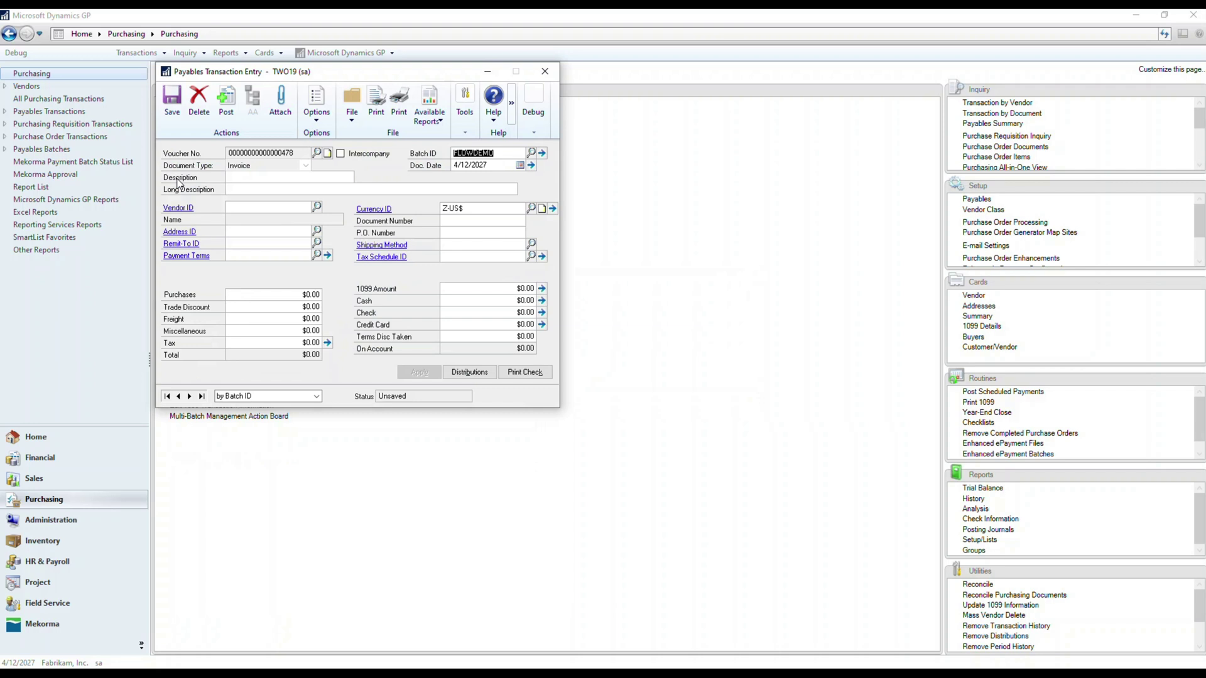
Step: Enter the vendor ID, the invoice's document number and a purchases amount of 165.23
key(Tab)
text(ADVANCED0001)
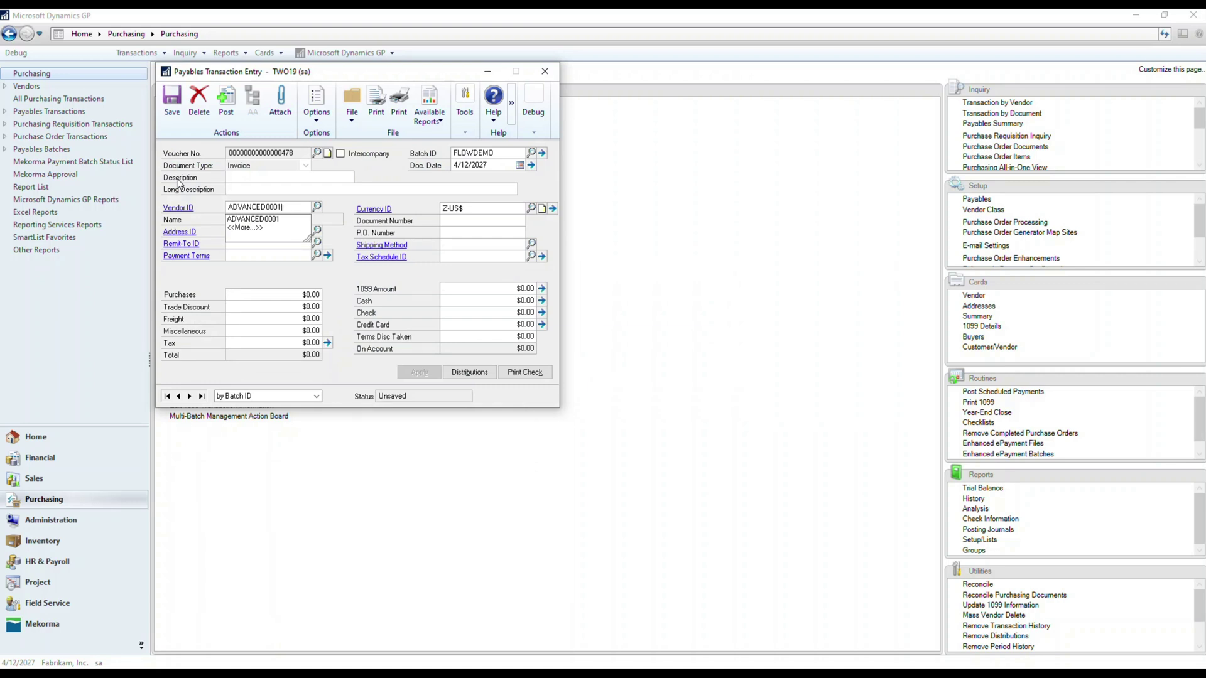
key(Tab)
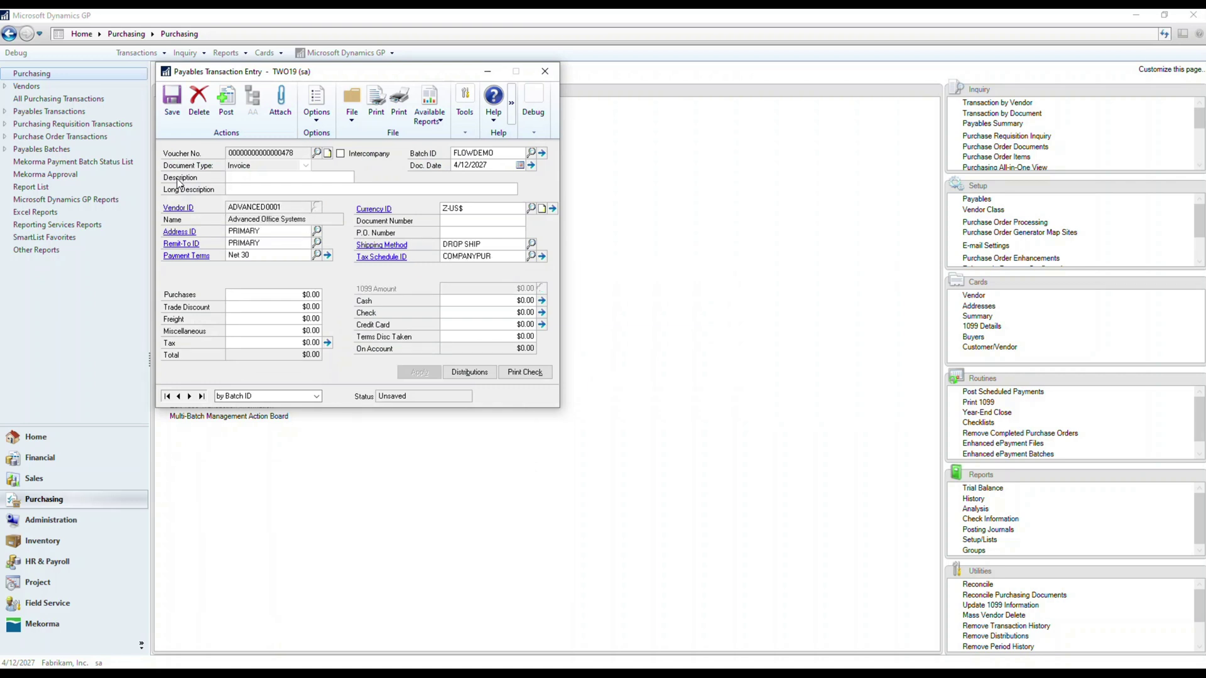
text(INV30555)
key(Tab)
text(165.23)
key(Tab)
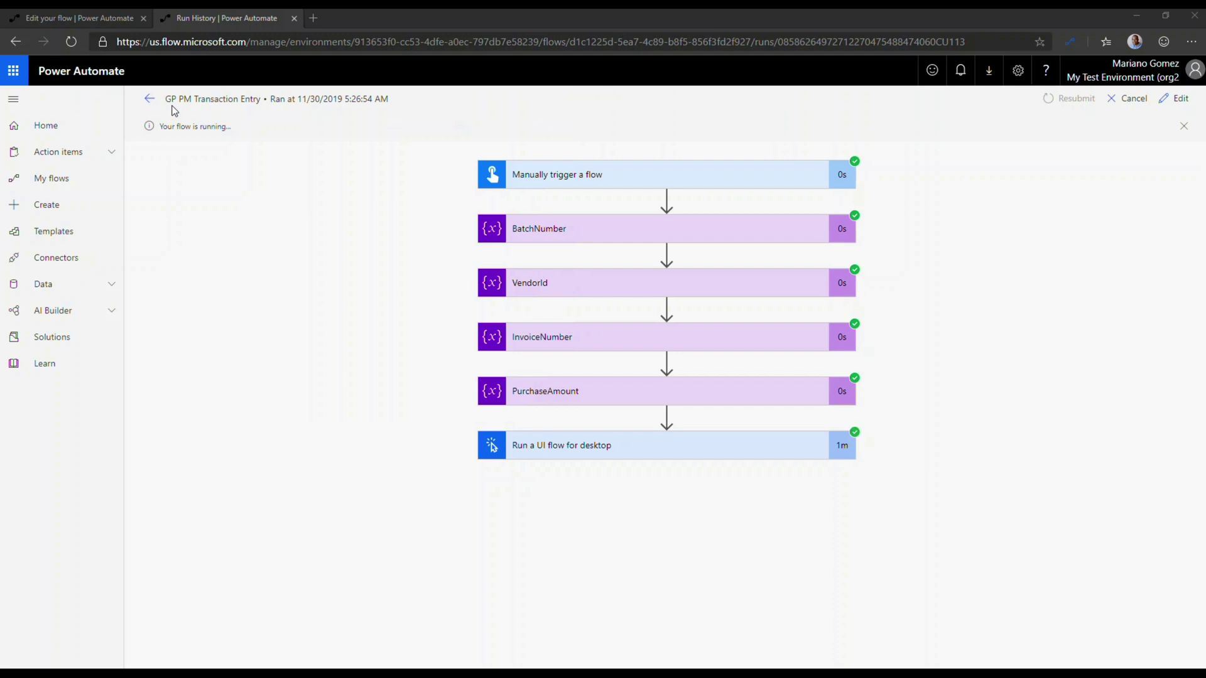
Step: Expand the 'Run a UI flow for desktop' step to view its FLOWDEMO inputs and status 200
click(650, 450)
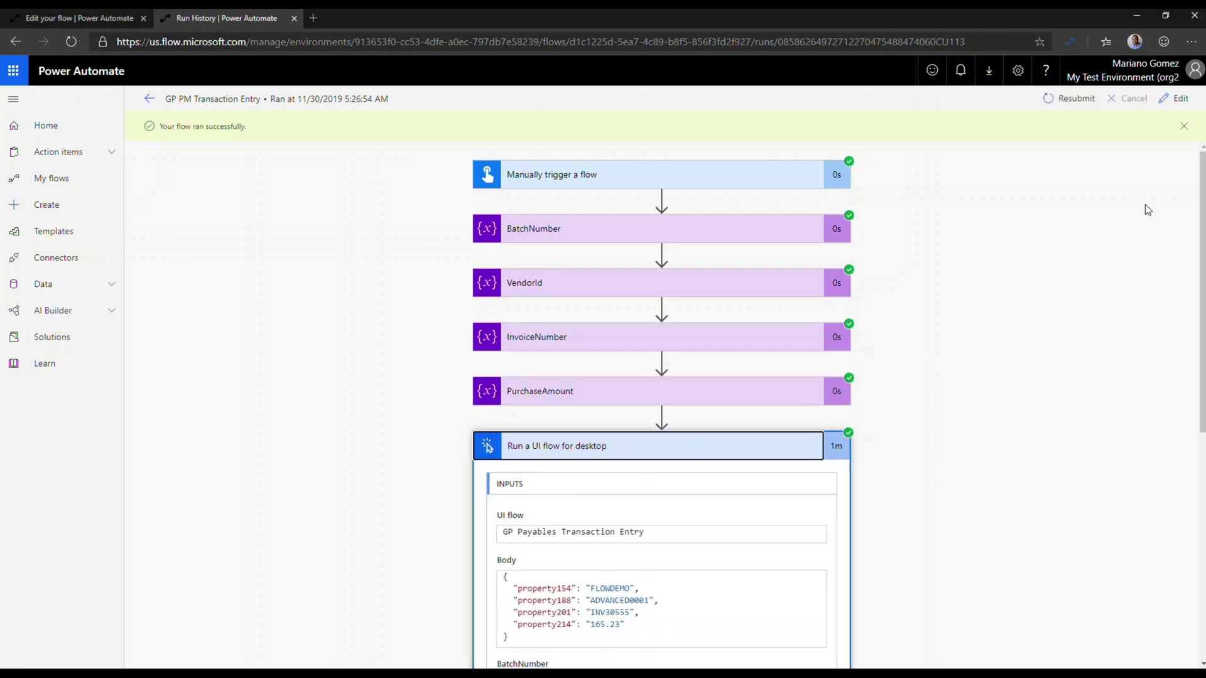
drag(1201, 200, 1201, 285)
scroll(726, 543, down, 4)
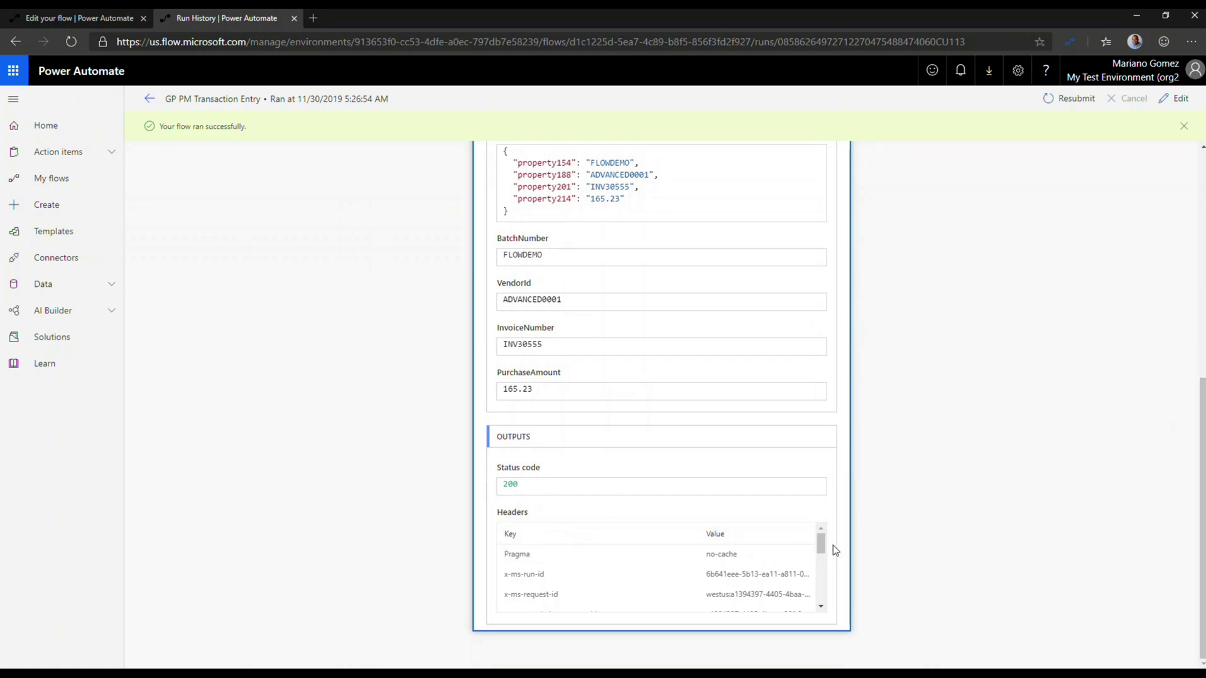
drag(822, 547, 819, 601)
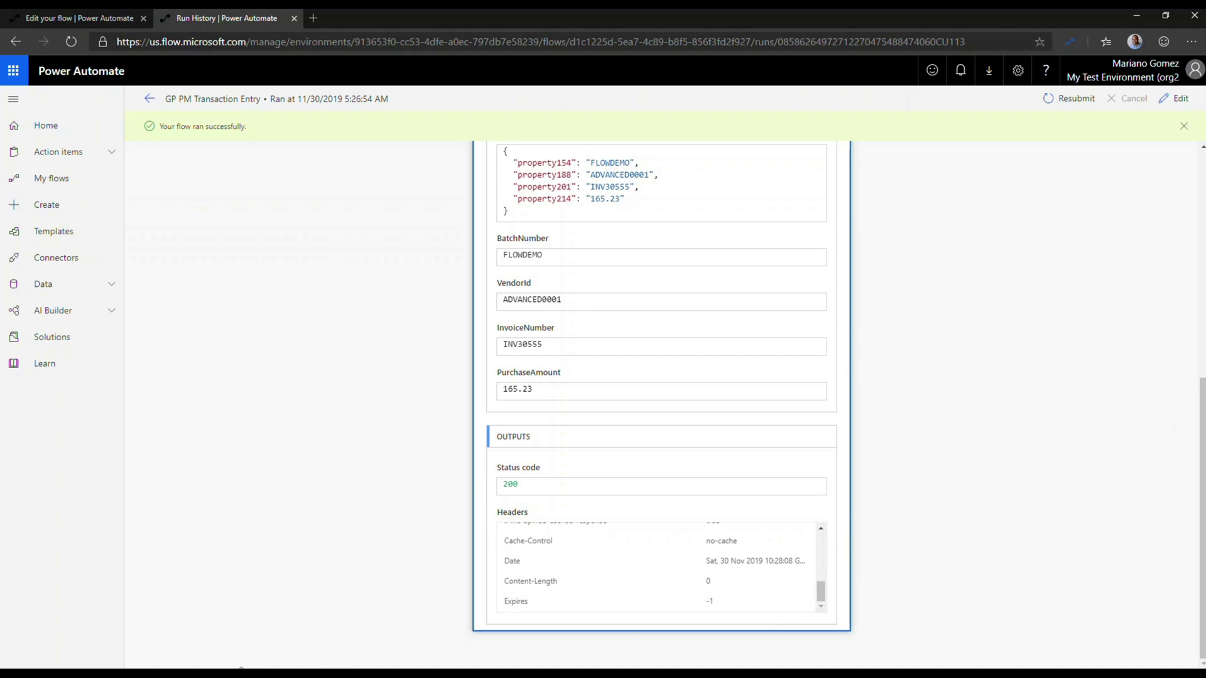
Step: Browse by voucher number back to voucher 478, close the entry window, and dismiss the success banner
click(290, 632)
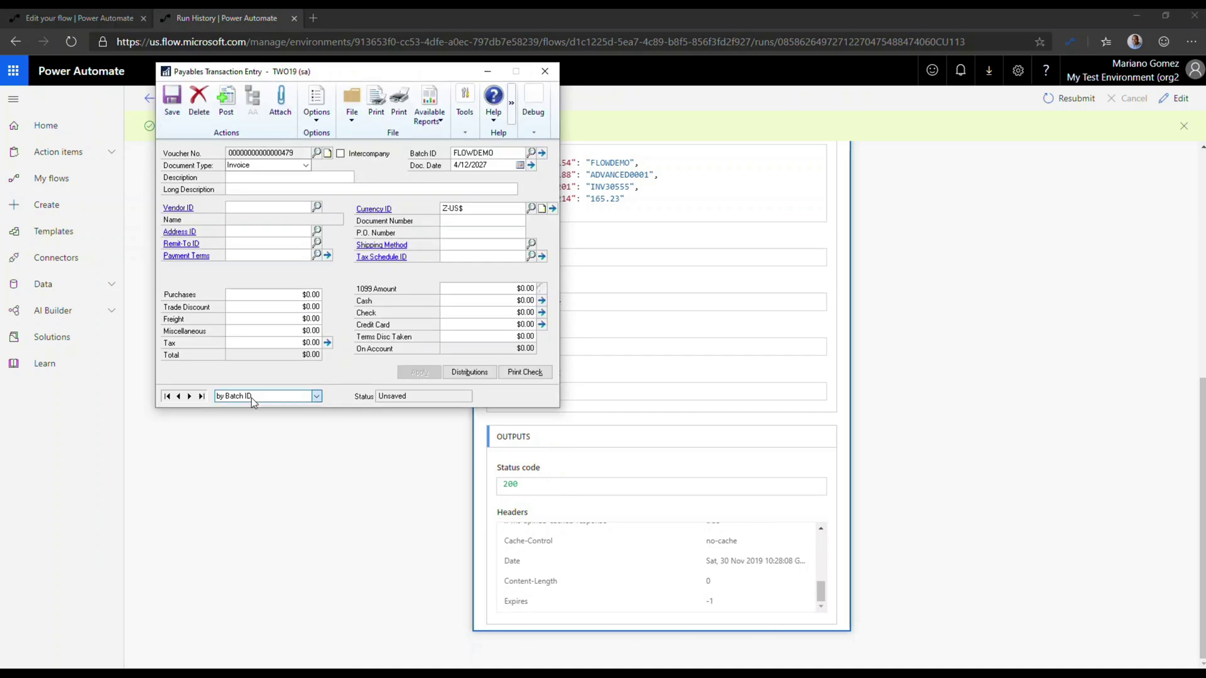
click(250, 417)
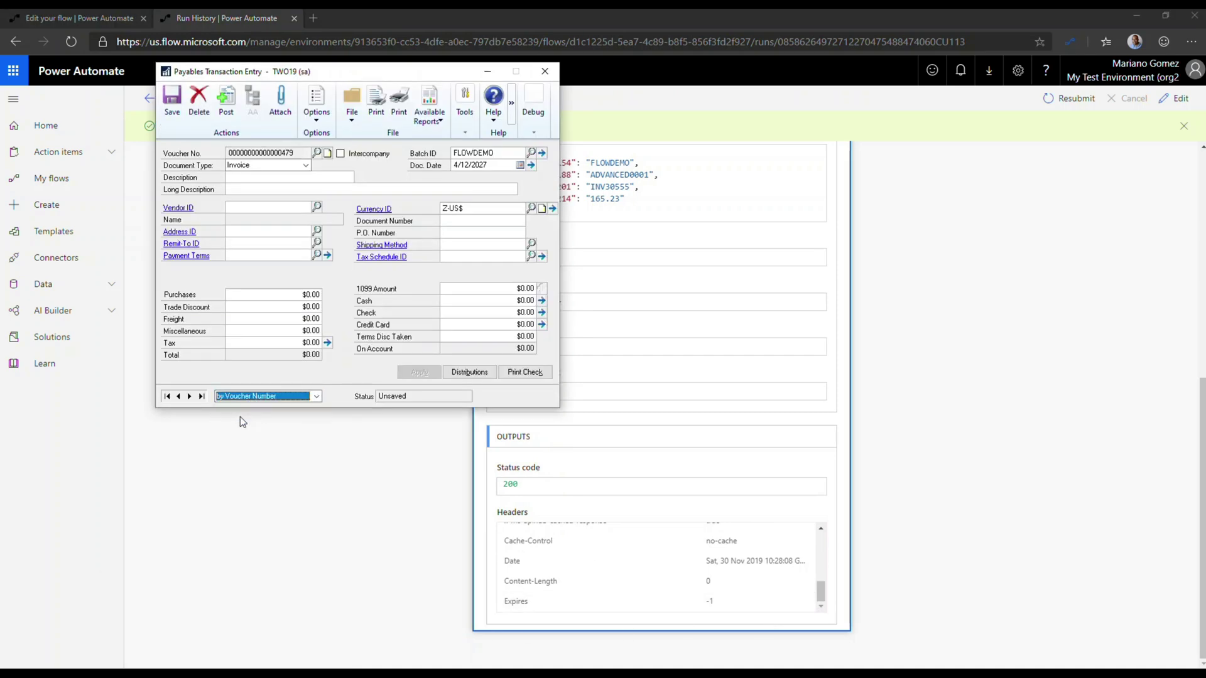
click(179, 397)
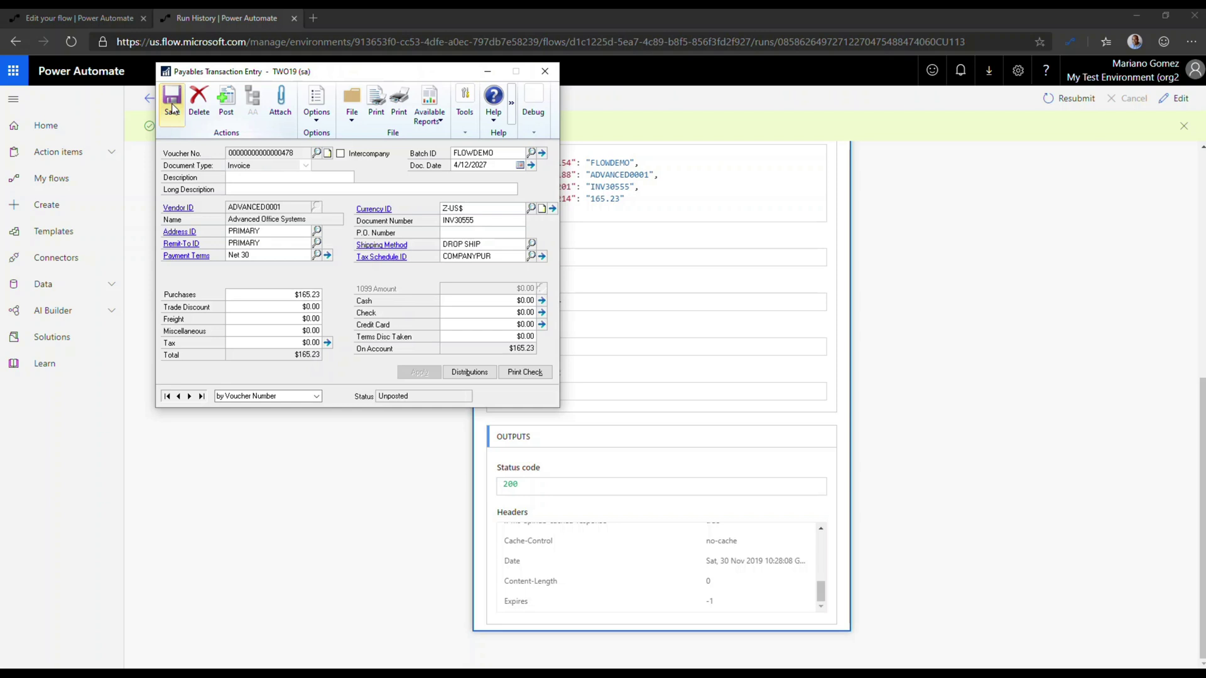
click(542, 71)
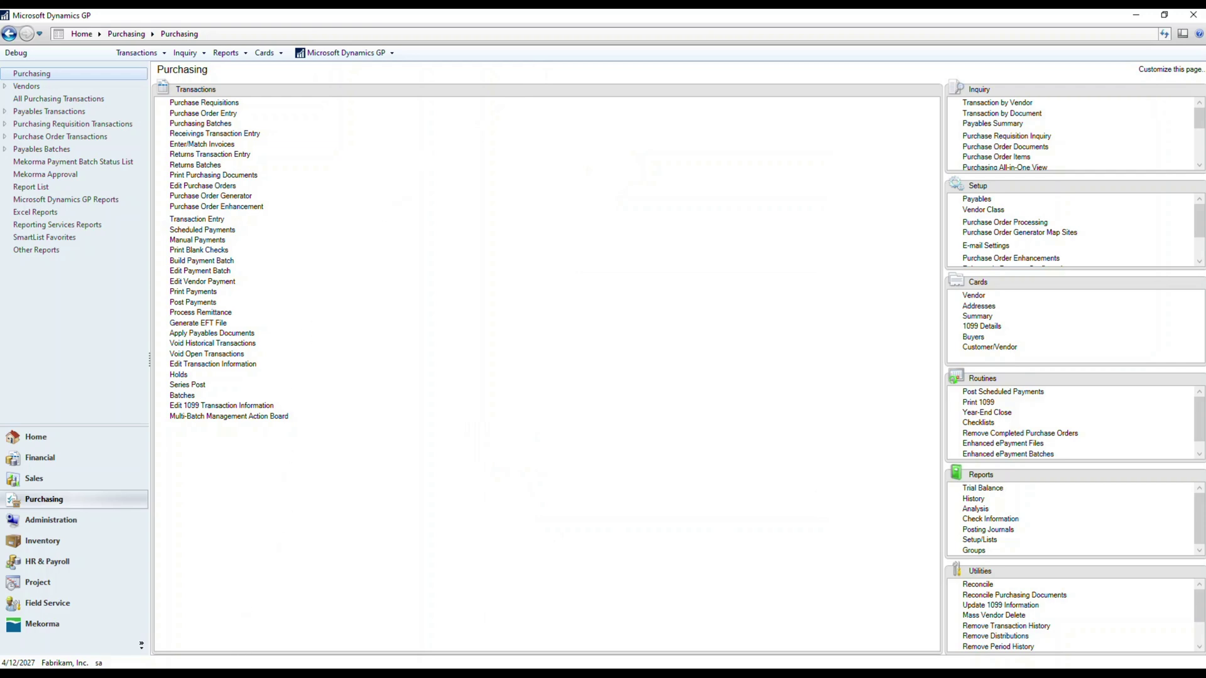
click(223, 668)
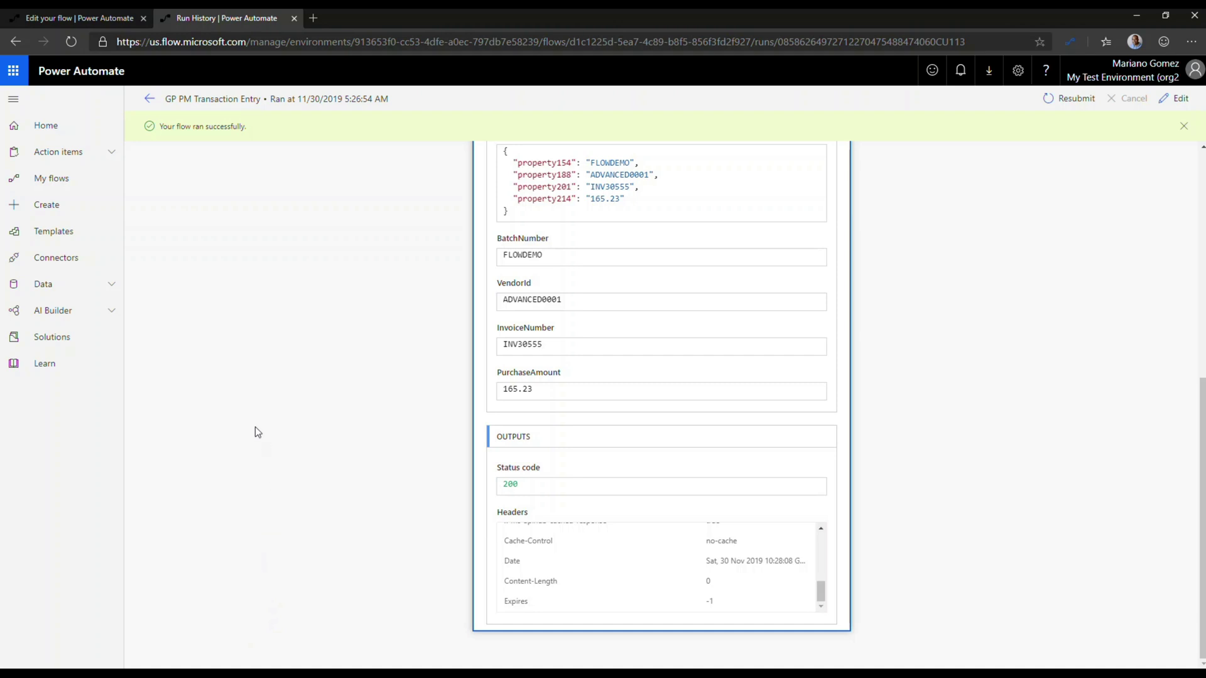
click(1181, 128)
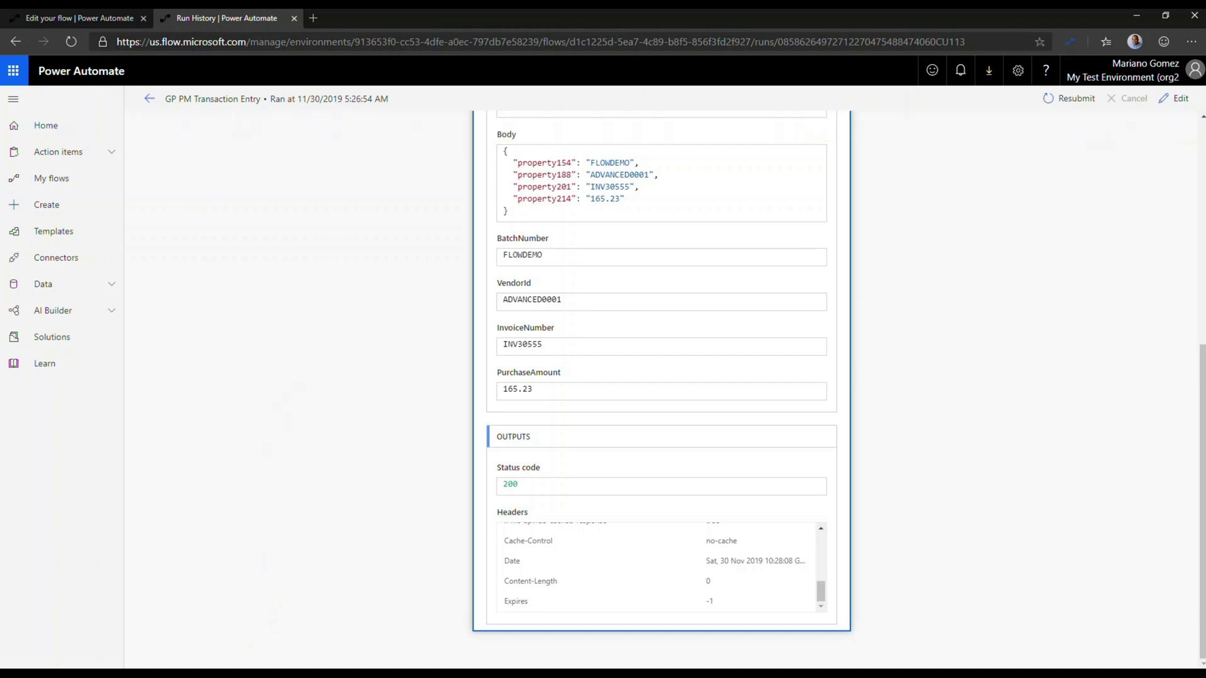